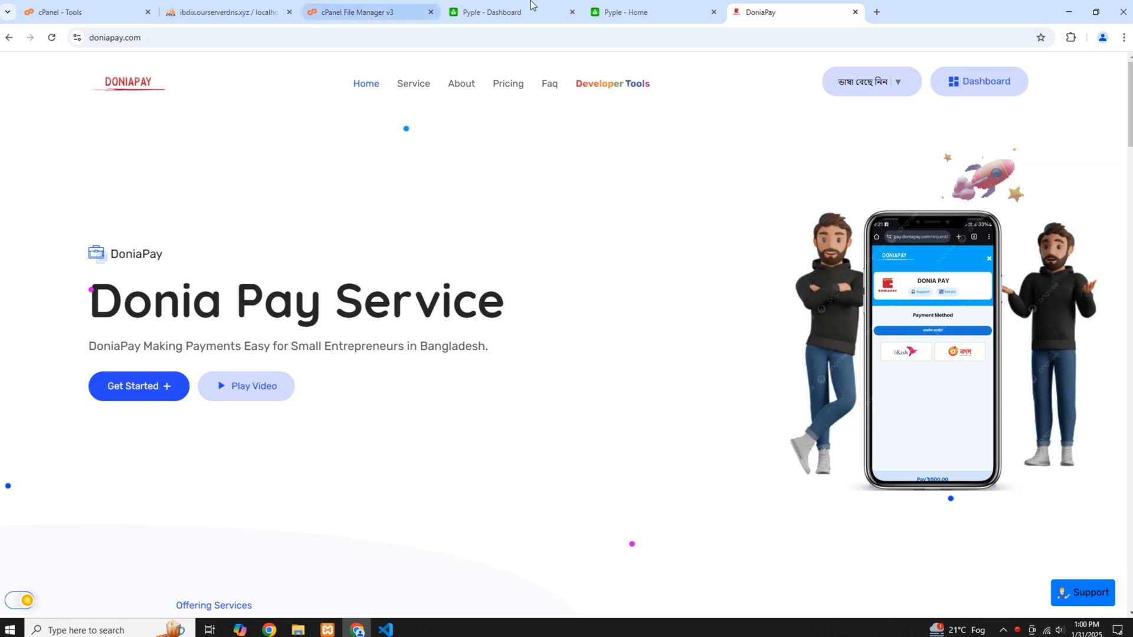
Look over the Pyple website's home page at d1.studentjobbd.site
{"action": "left_click", "coordinate": [519, 11]}
{"action": "left_click", "coordinate": [620, 12]}
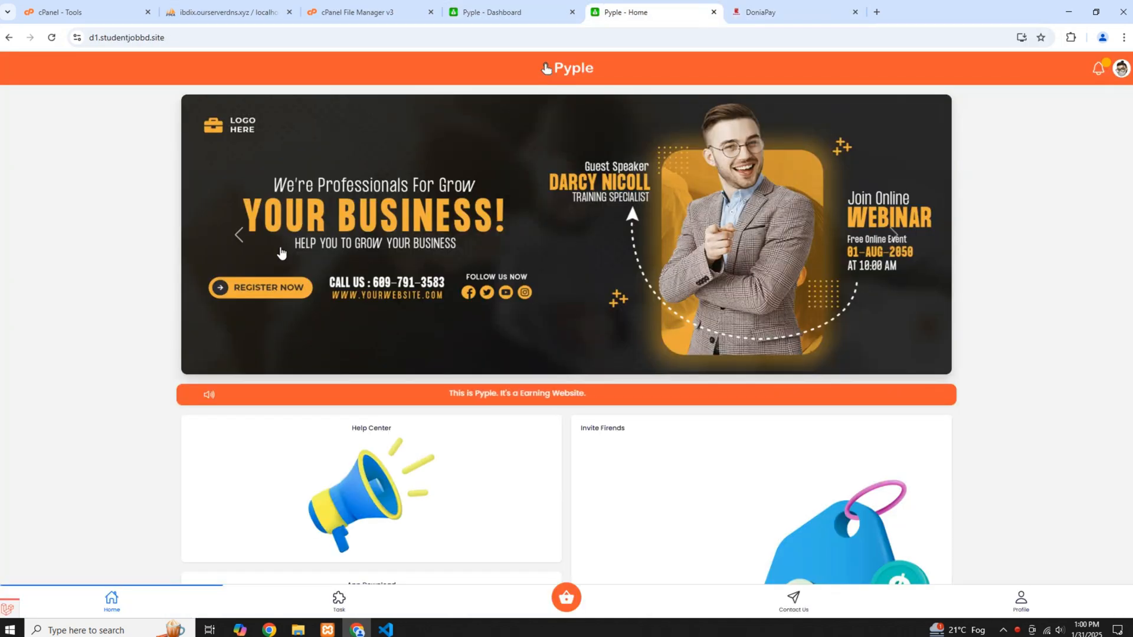
{"action": "scroll", "coordinate": [316, 273], "scroll_direction": "down", "scroll_amount": 1}
{"action": "scroll", "coordinate": [333, 287], "scroll_direction": "up", "scroll_amount": 1}
{"action": "scroll", "coordinate": [413, 294], "scroll_direction": "down", "scroll_amount": 1}
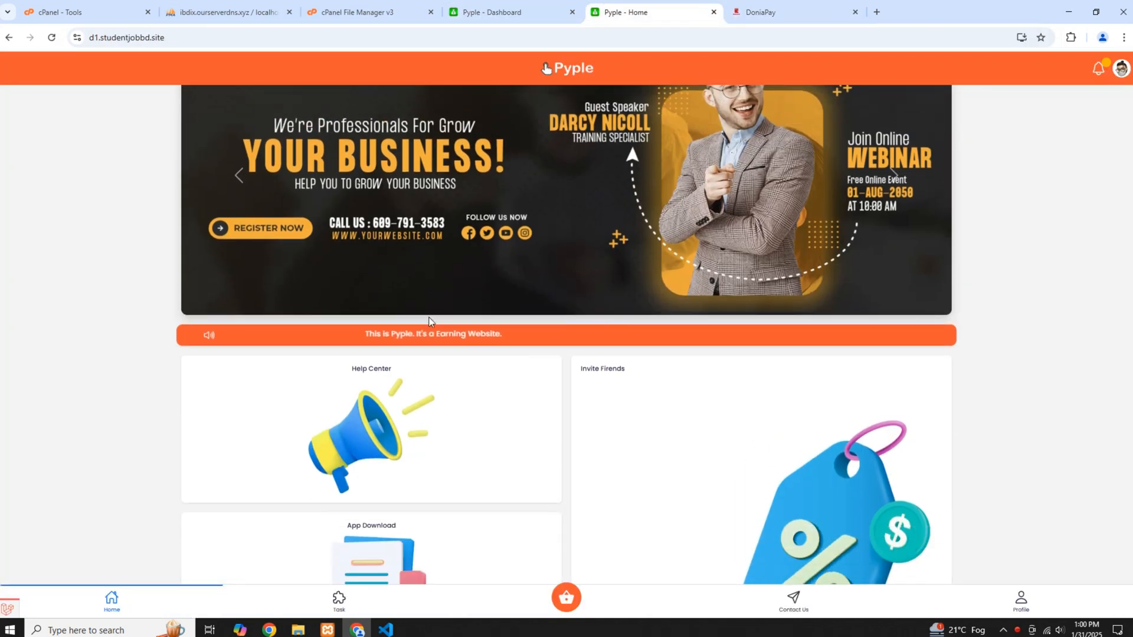
Open the user dashboard on the DoniaPay website
{"action": "left_click", "coordinate": [808, 6]}
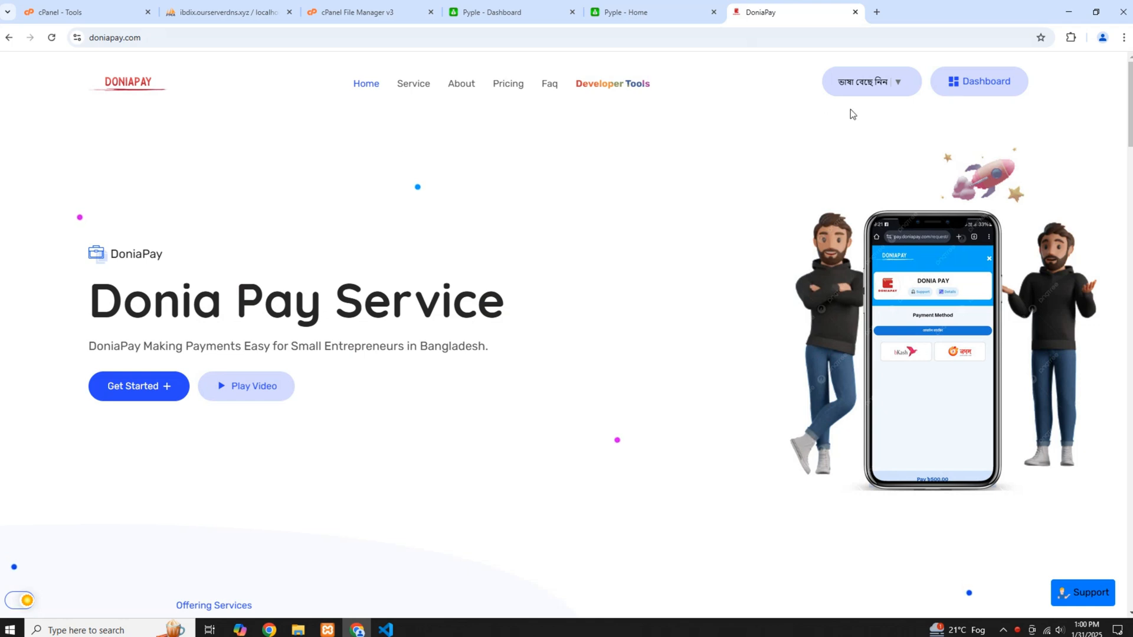
{"action": "left_click", "coordinate": [954, 81]}
Examine the Pyple home page, its admin dashboard and the d1.studentjobbd.site folder in the cPanel File Manager
{"action": "left_click", "coordinate": [662, 13]}
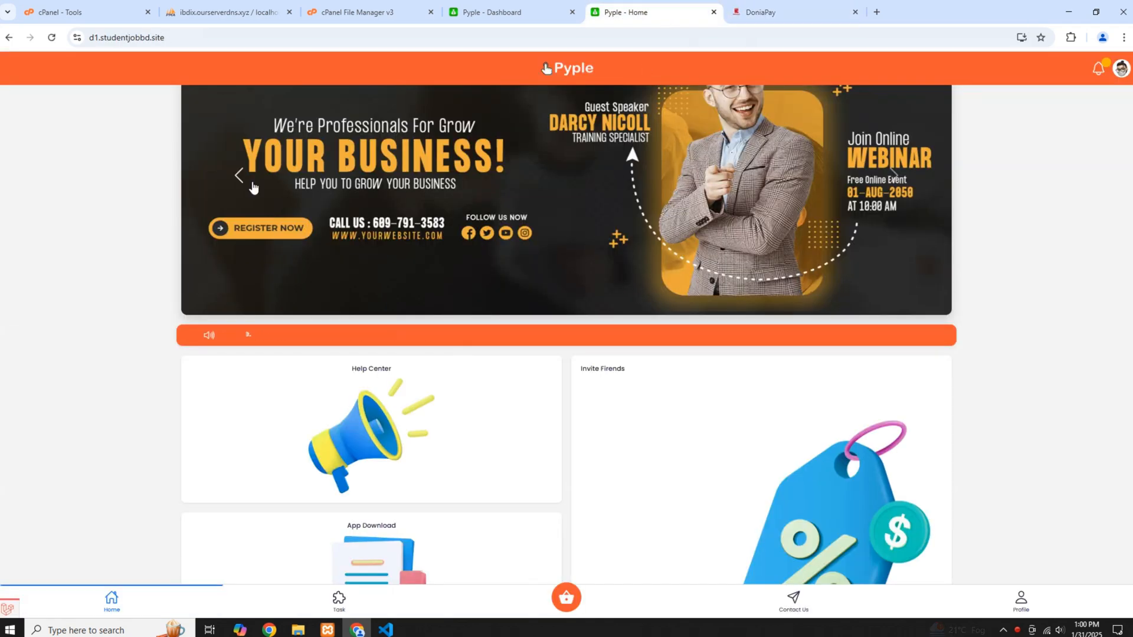
{"action": "left_click", "coordinate": [336, 4]}
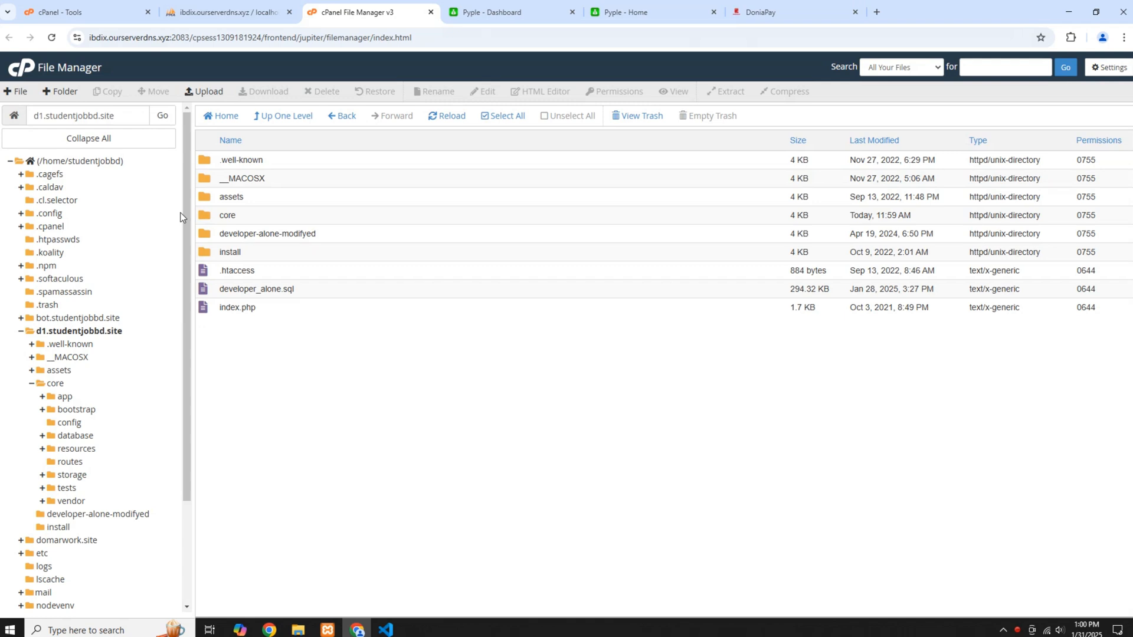
{"action": "left_click", "coordinate": [83, 329]}
{"action": "left_click", "coordinate": [644, 14]}
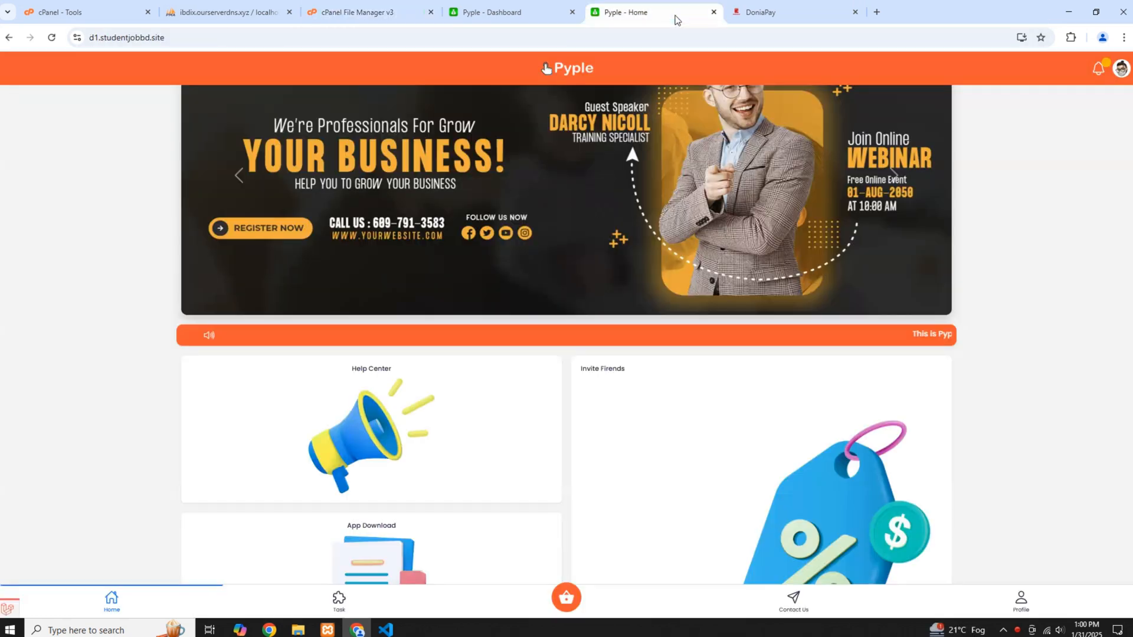
{"action": "left_click", "coordinate": [377, 13]}
{"action": "left_click", "coordinate": [83, 335]}
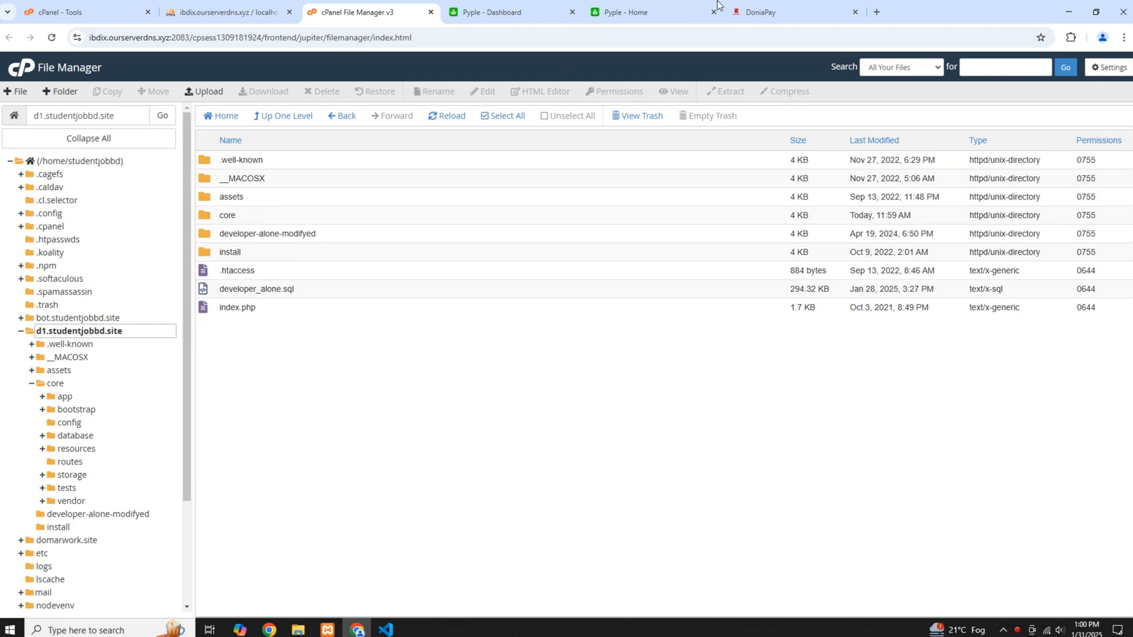
{"action": "left_click", "coordinate": [570, 5]}
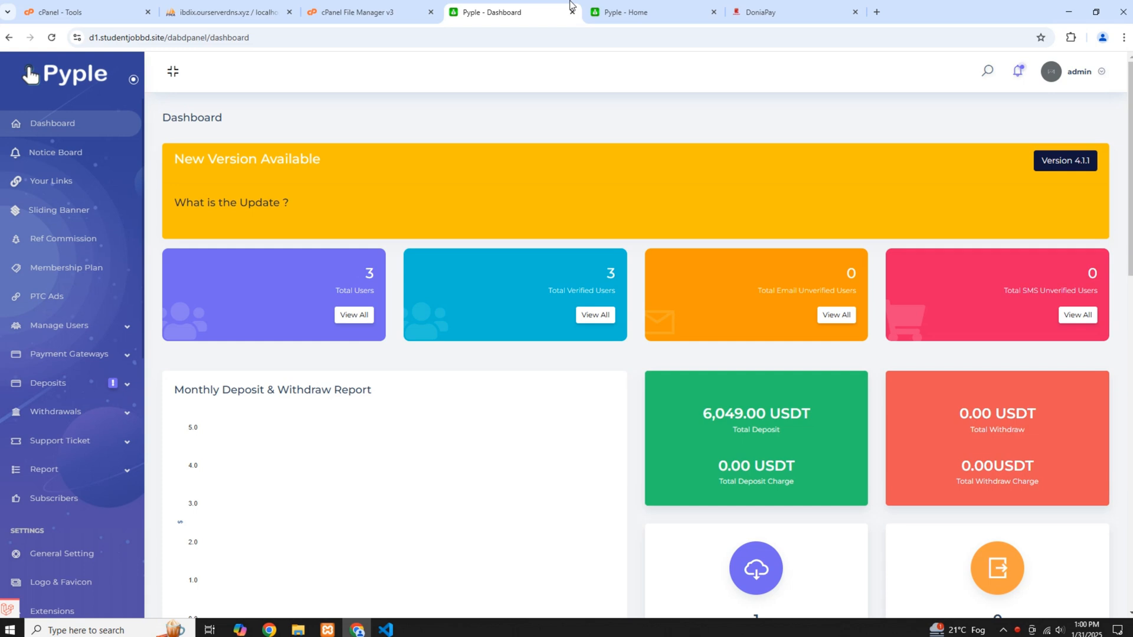
{"action": "left_click", "coordinate": [319, 3]}
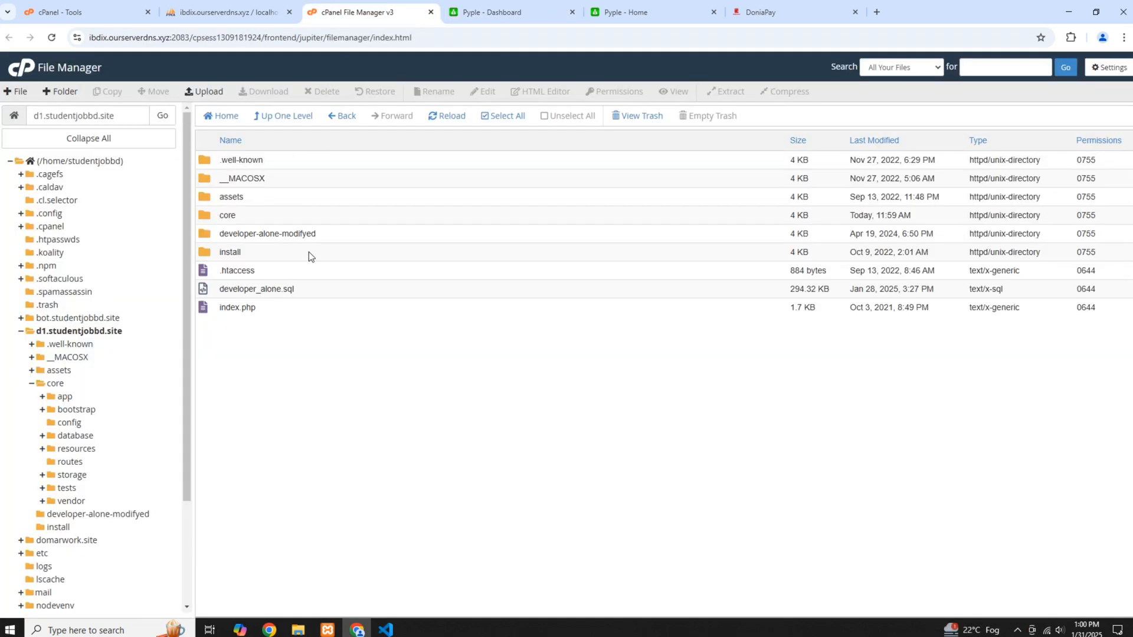
Open DoniaPay's developer documentation and follow the PYYPAL PTC MODULE link under All Modules to its GitHub repository
{"action": "left_click", "coordinate": [764, 5]}
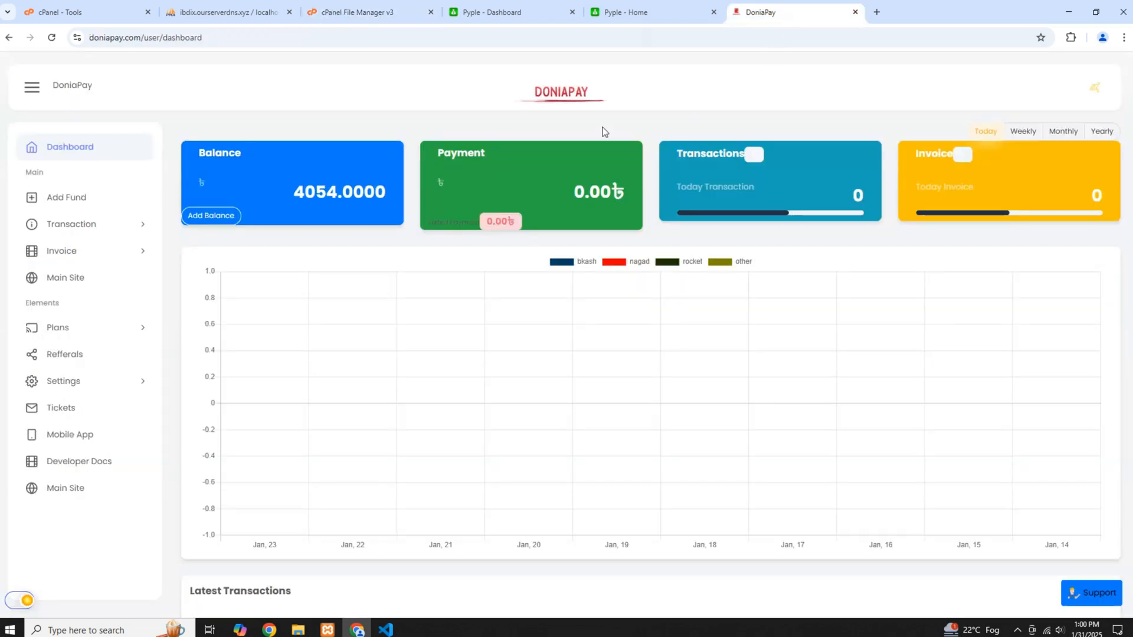
{"action": "scroll", "coordinate": [377, 213], "scroll_direction": "down", "scroll_amount": 1}
{"action": "left_click", "coordinate": [82, 462]}
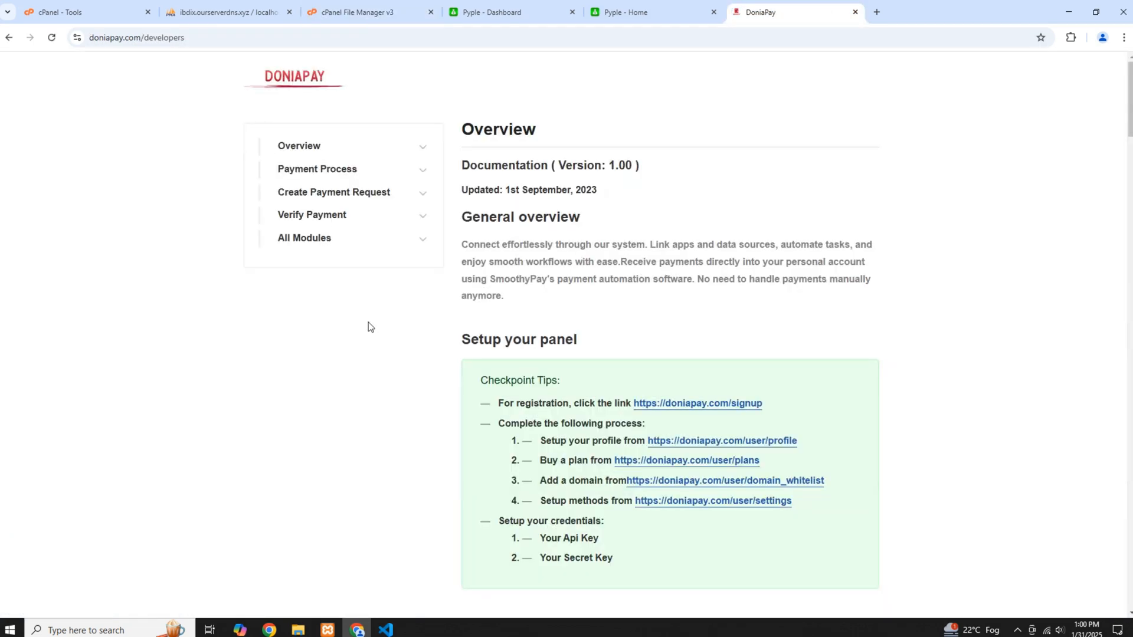
{"action": "scroll", "coordinate": [690, 283], "scroll_direction": "down", "scroll_amount": 15}
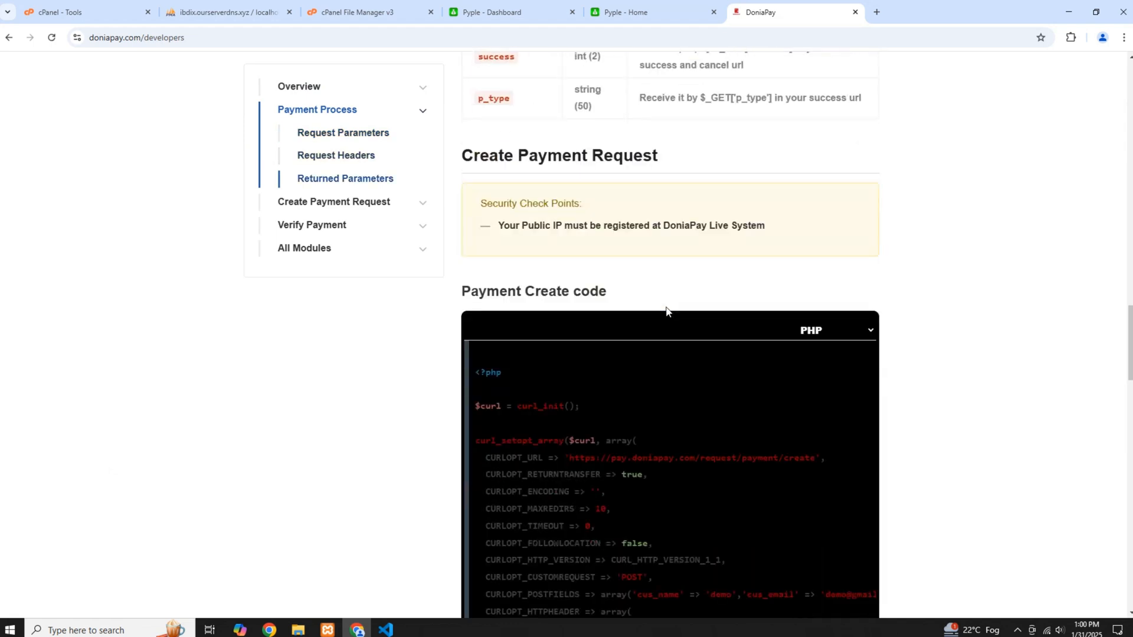
{"action": "scroll", "coordinate": [666, 312], "scroll_direction": "down", "scroll_amount": 20}
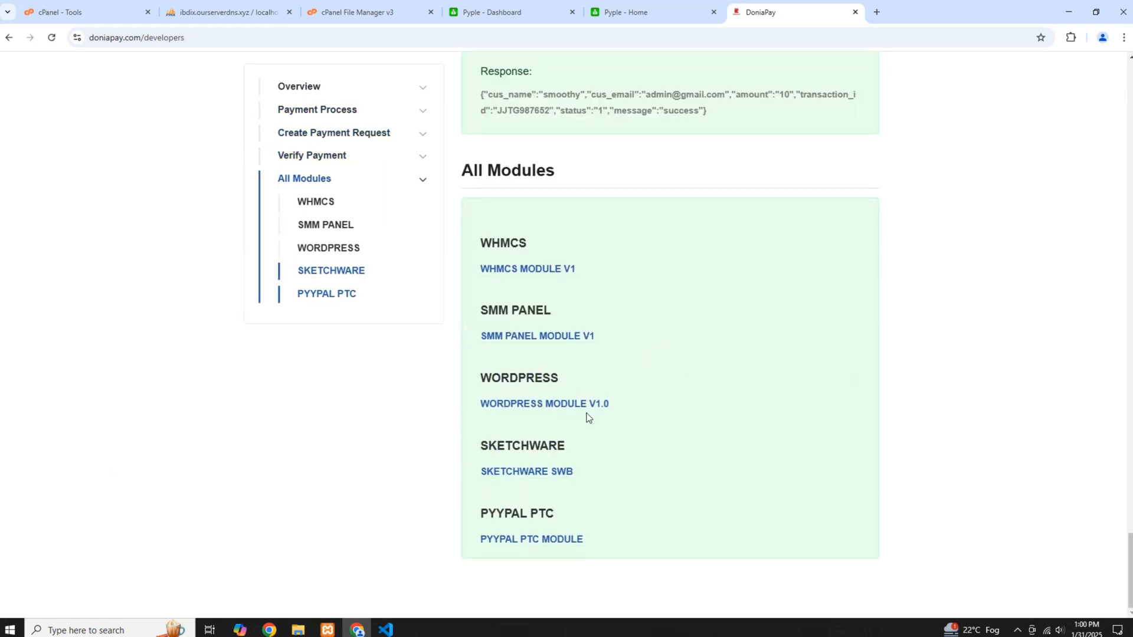
{"action": "left_click_drag", "start_coordinate": [476, 517], "coordinate": [566, 525]}
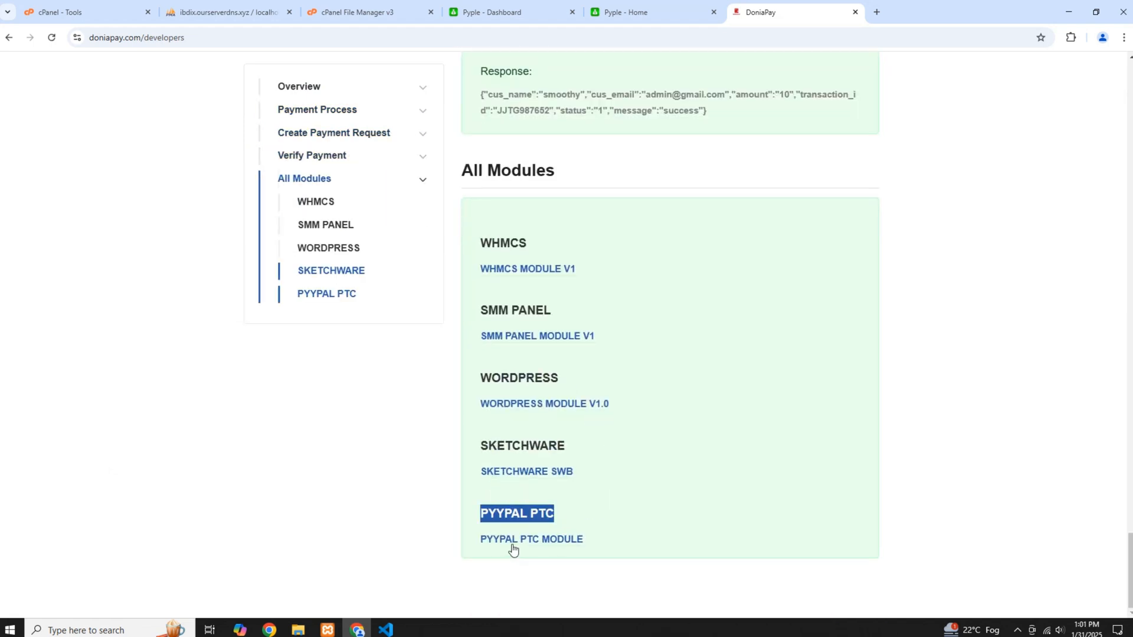
{"action": "left_click", "coordinate": [535, 541]}
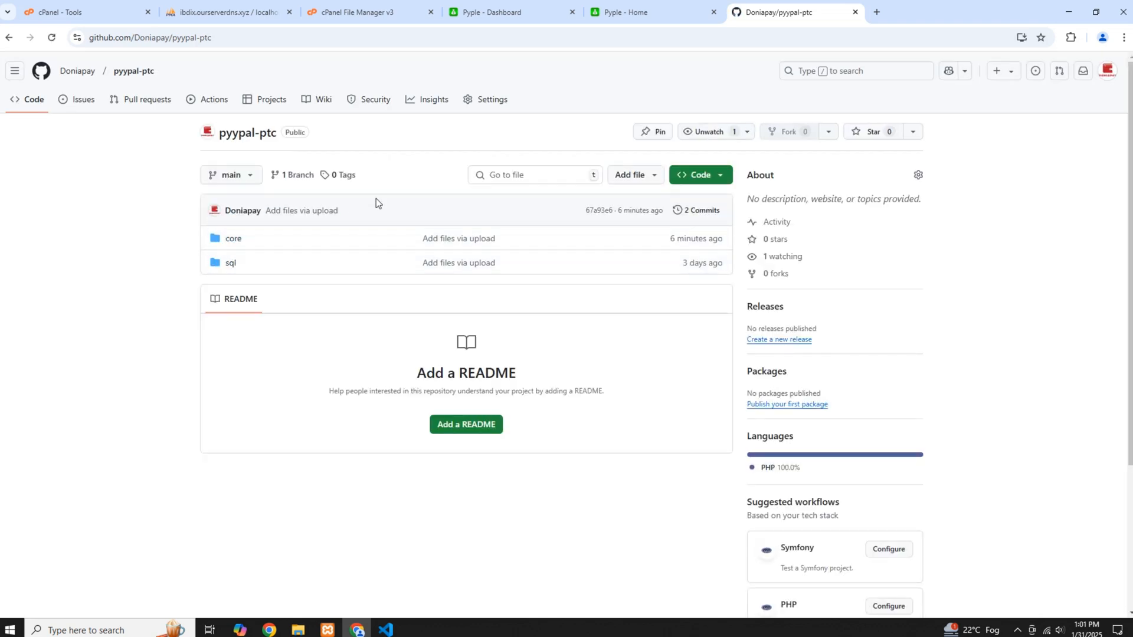
In the cPanel File Manager, open the site's core/app/Http/Controllers/Gateway folder
{"action": "left_click", "coordinate": [370, 11]}
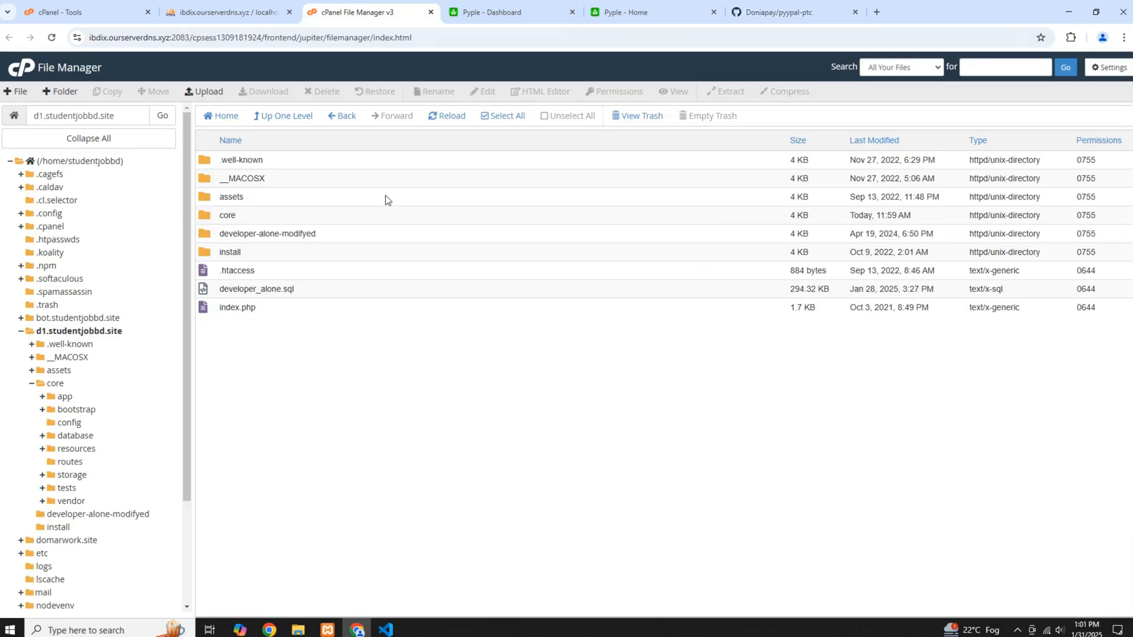
{"action": "double_click", "coordinate": [249, 215]}
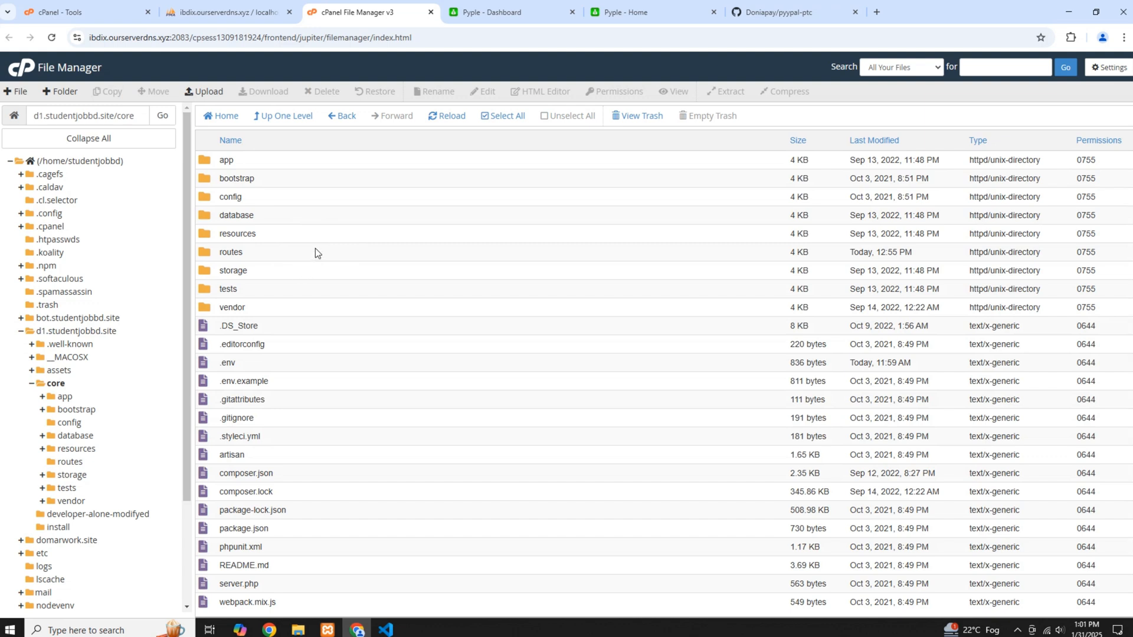
{"action": "double_click", "coordinate": [255, 166]}
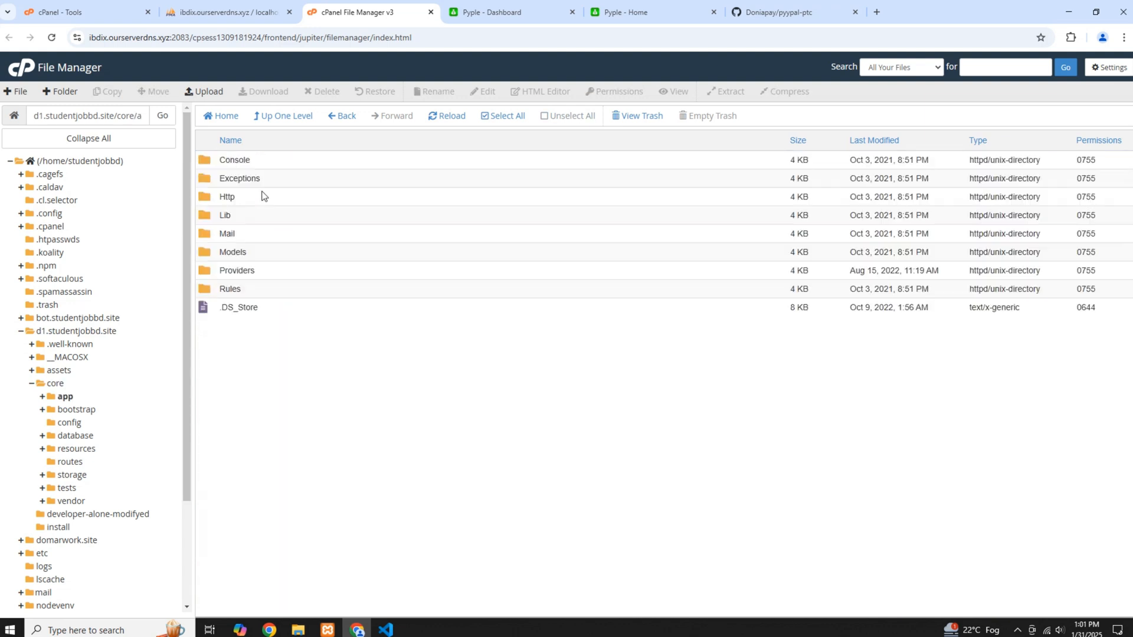
{"action": "double_click", "coordinate": [263, 201]}
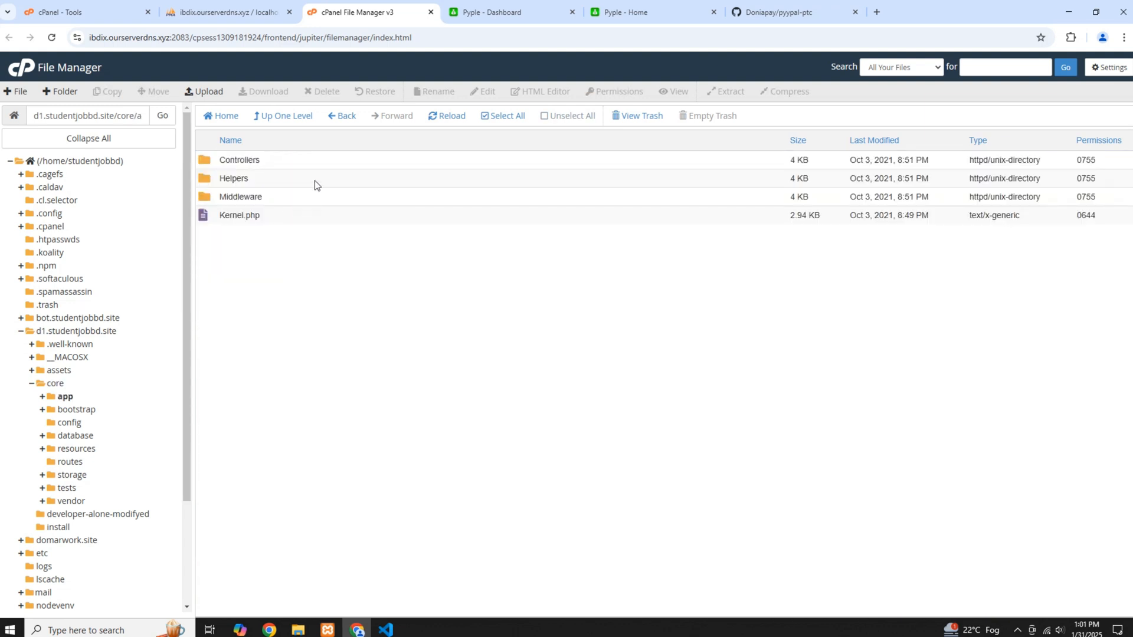
{"action": "double_click", "coordinate": [296, 161]}
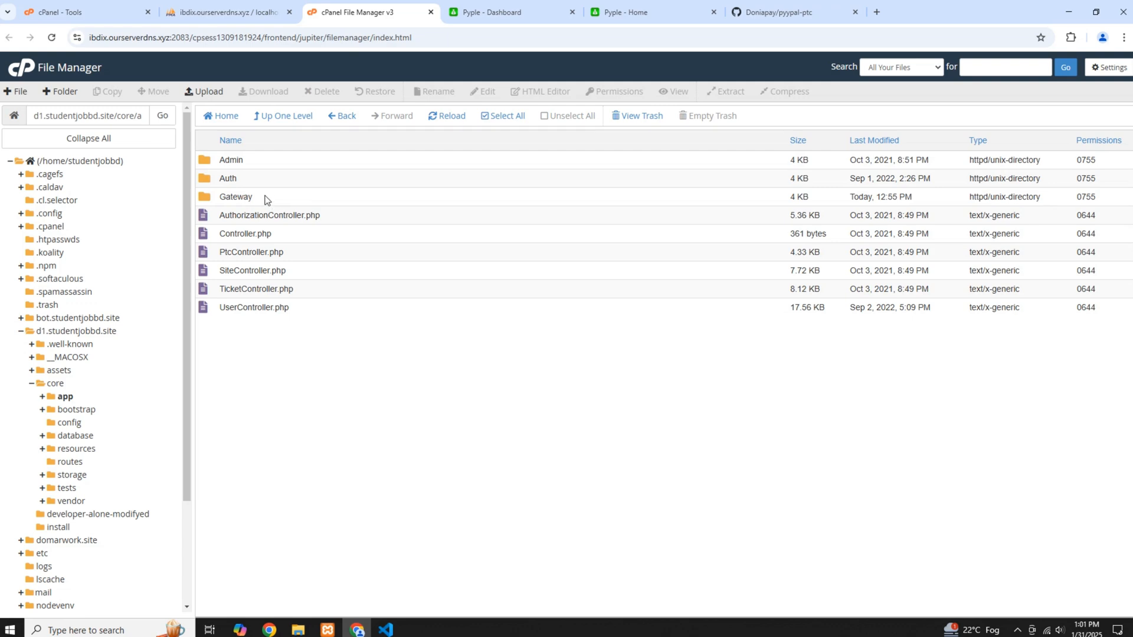
{"action": "double_click", "coordinate": [273, 200]}
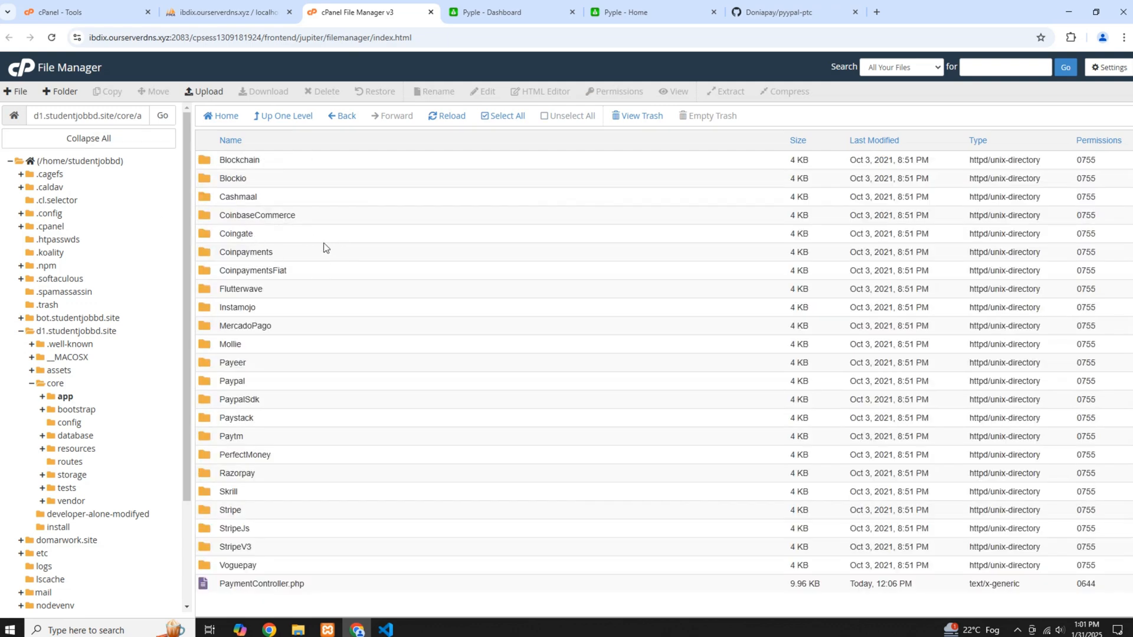
Create a folder named Doniapay inside Gateway, checking the name against the core directory of the pyypal-ptc repository
{"action": "left_click", "coordinate": [58, 92]}
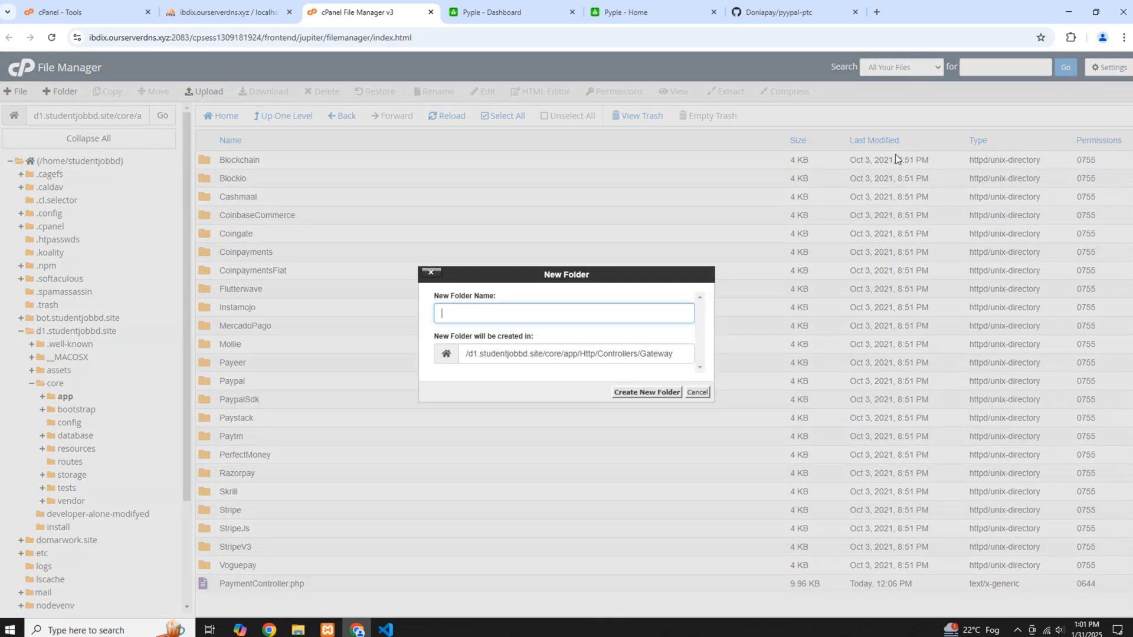
{"action": "left_click", "coordinate": [785, 12]}
{"action": "left_click", "coordinate": [232, 239]}
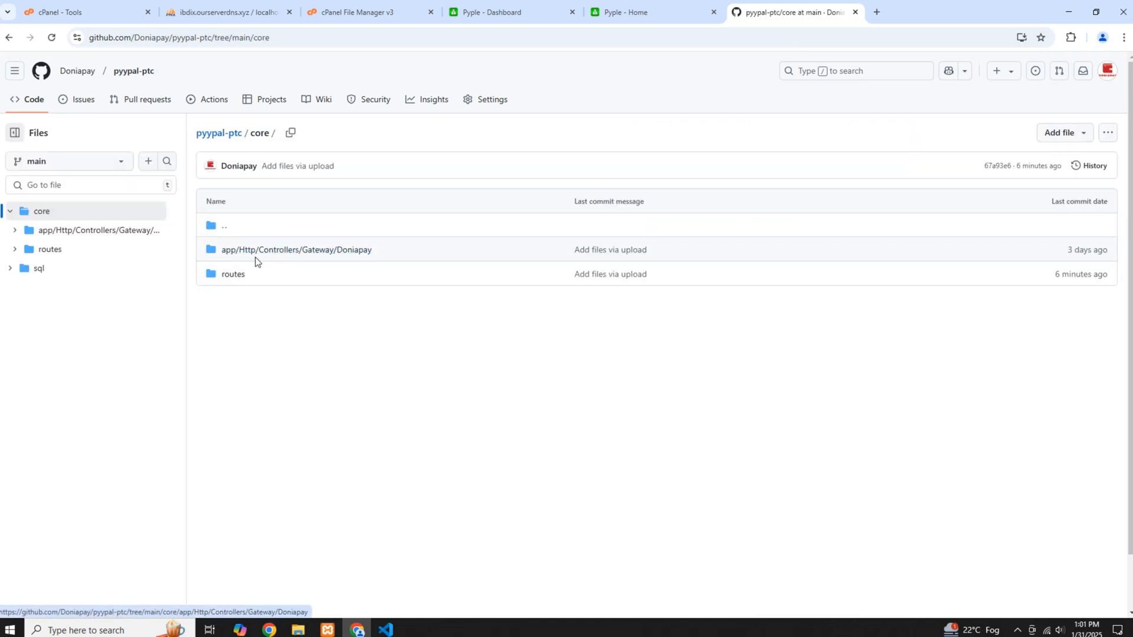
{"action": "left_click", "coordinate": [301, 255]}
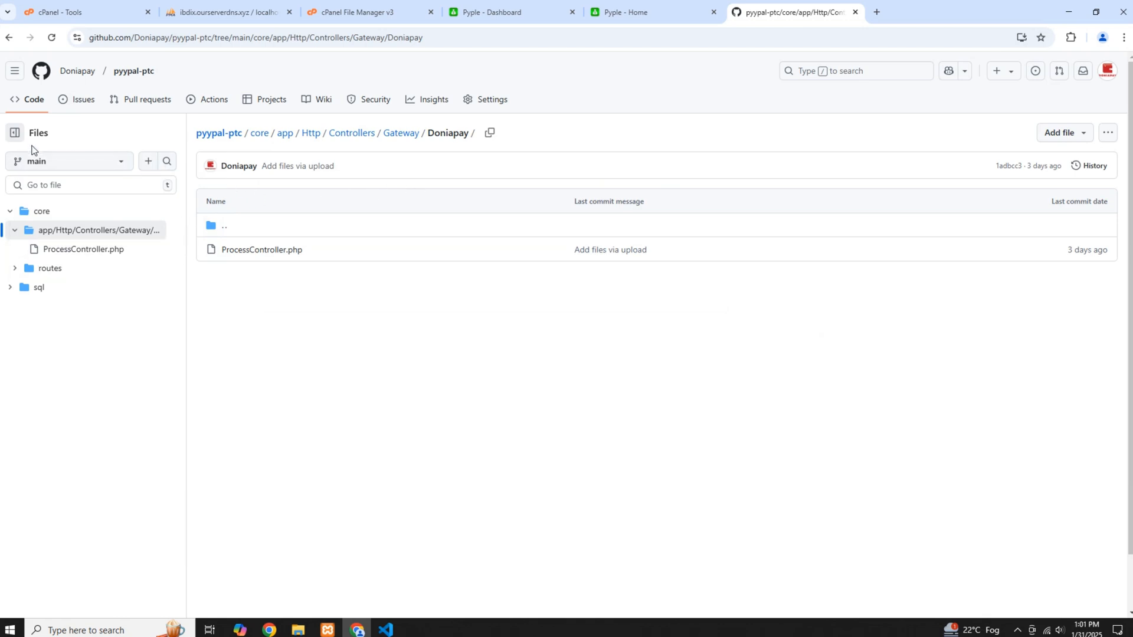
{"action": "left_click", "coordinate": [9, 37]}
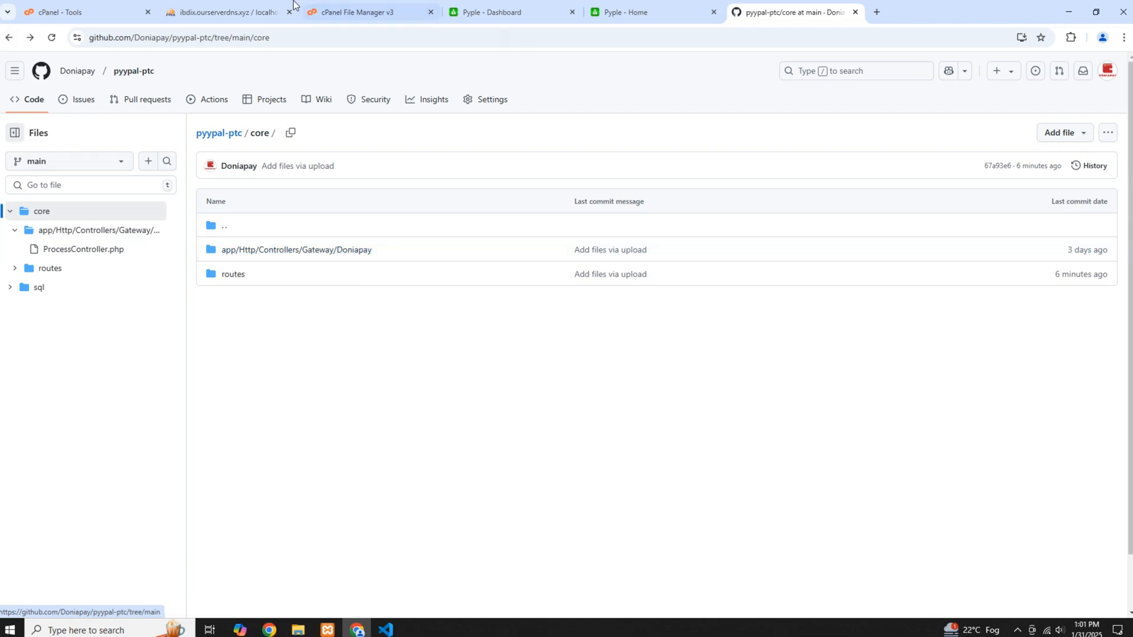
{"action": "left_click", "coordinate": [351, 12]}
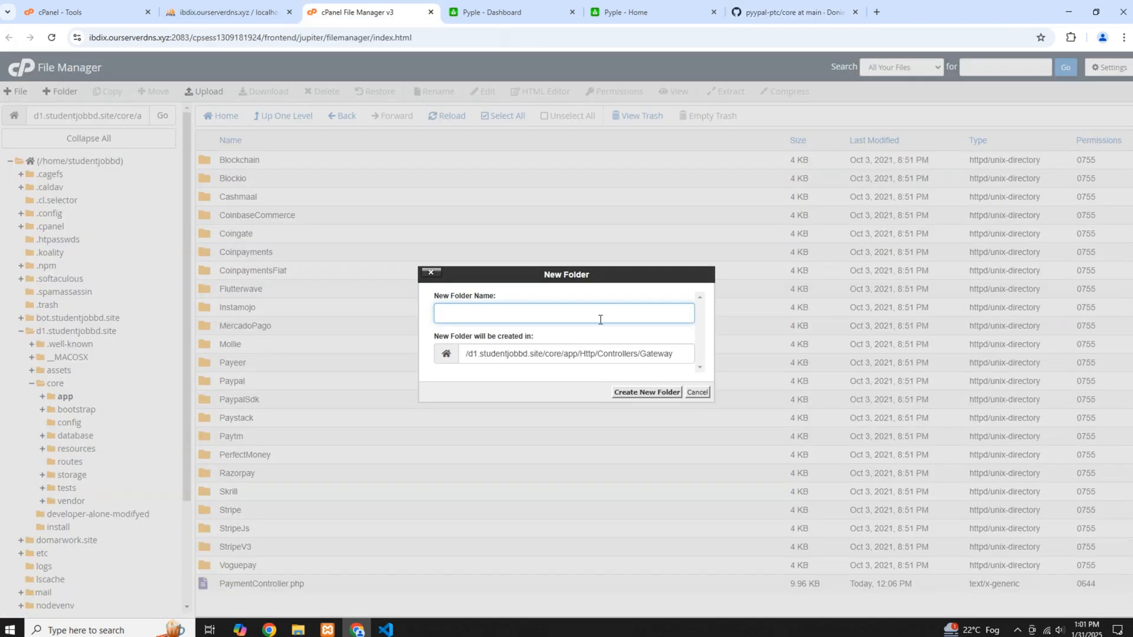
{"action": "type", "text": "D"}
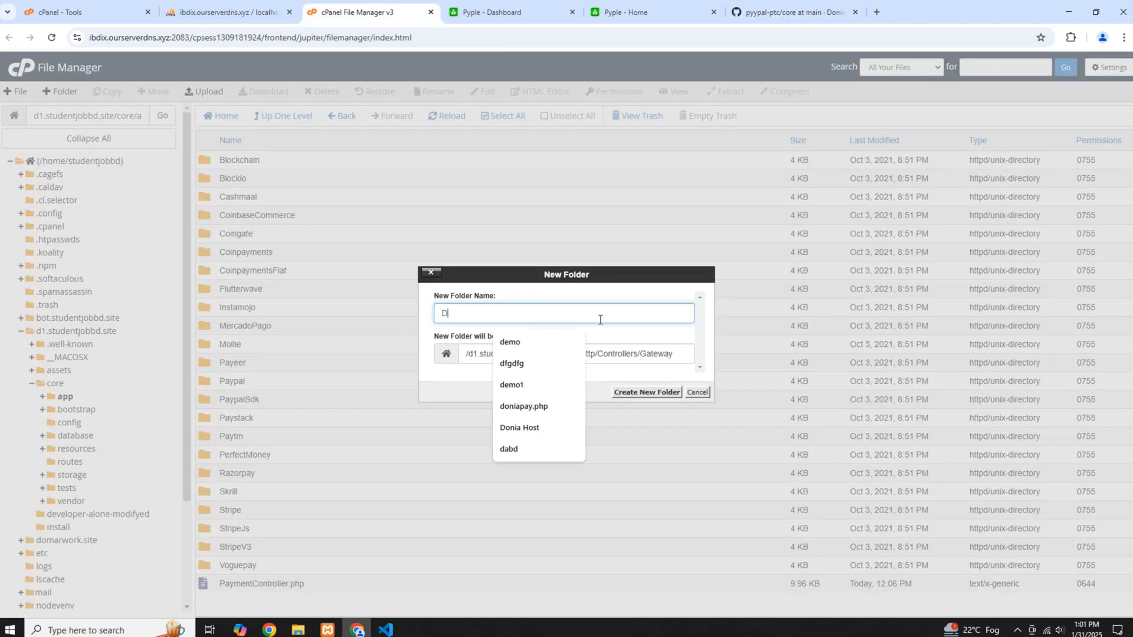
{"action": "type", "text": "oniapay"}
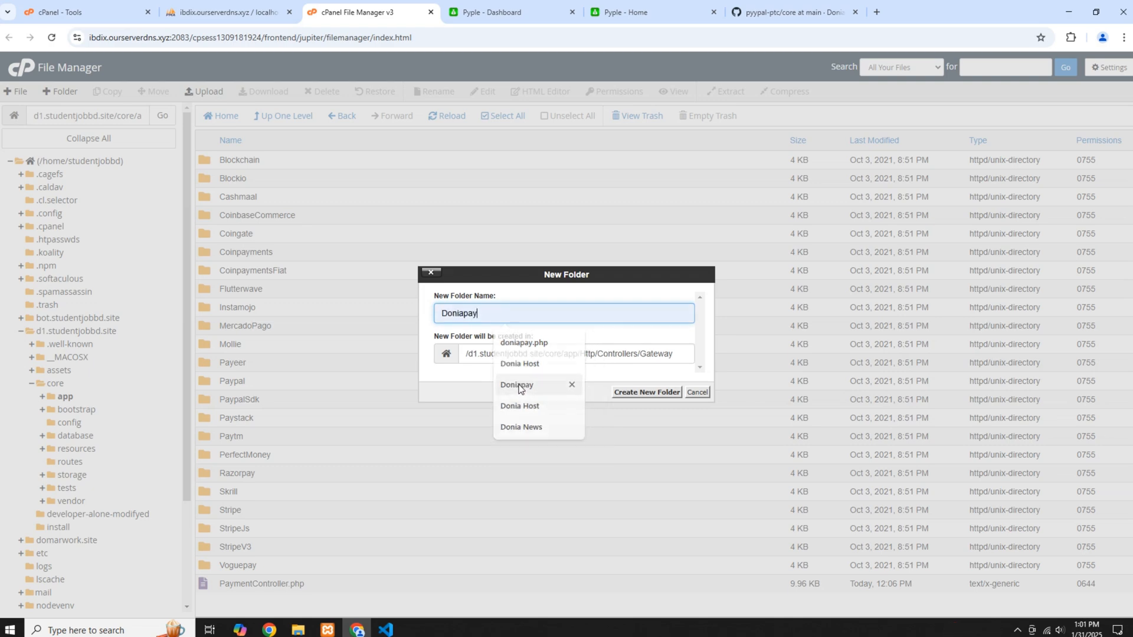
{"action": "left_click", "coordinate": [519, 385]}
{"action": "left_click_drag", "start_coordinate": [482, 316], "coordinate": [438, 317]}
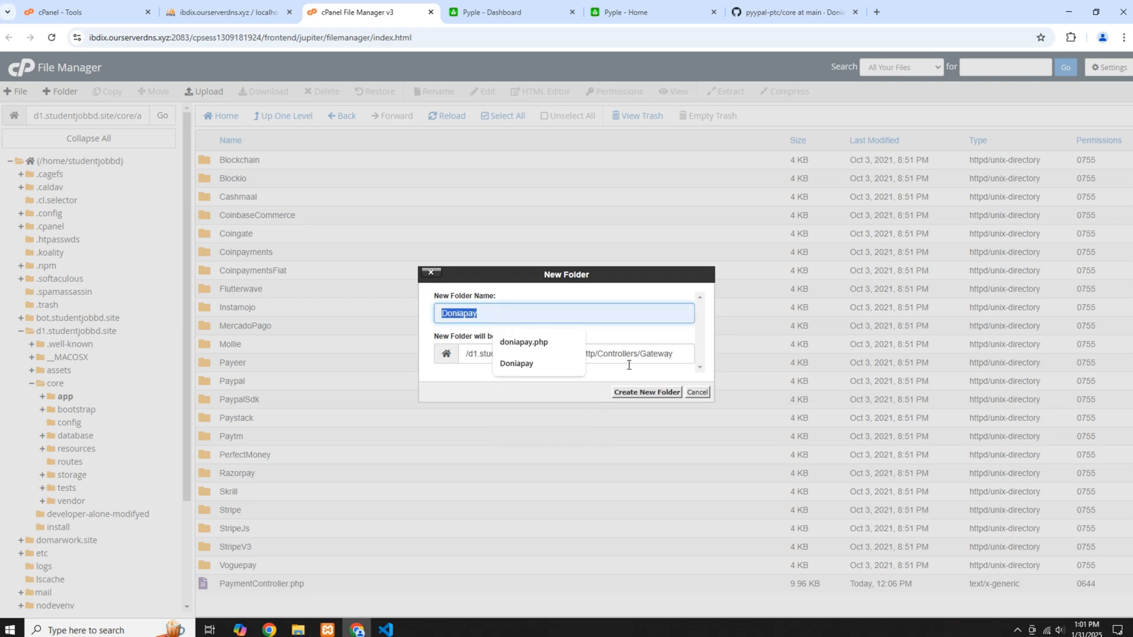
{"action": "left_click", "coordinate": [651, 394]}
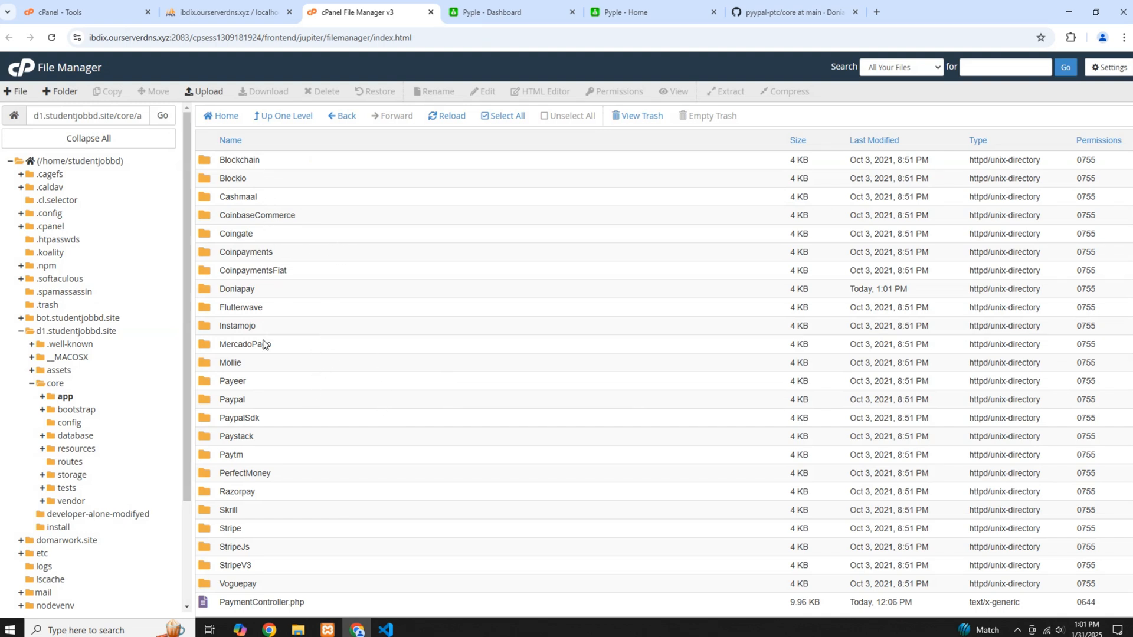
Create an empty file named ProcessController.php inside the Doniapay folder, copying the file name from the pyypal-ptc repository's Doniapay directory on GitHub
{"action": "left_click", "coordinate": [275, 292]}
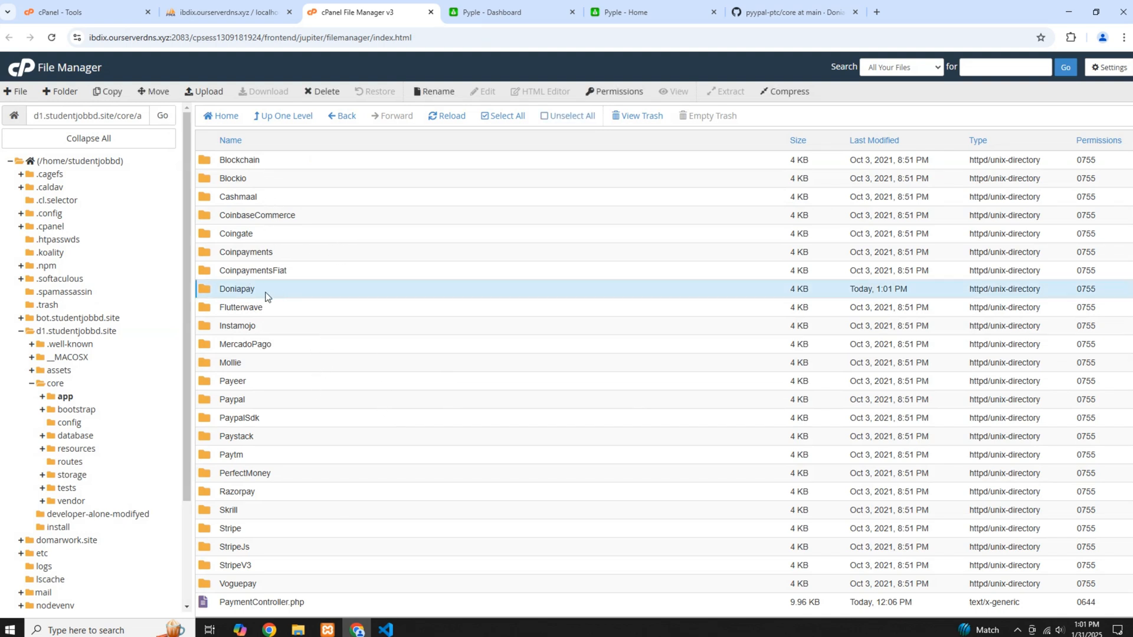
{"action": "double_click", "coordinate": [288, 289]}
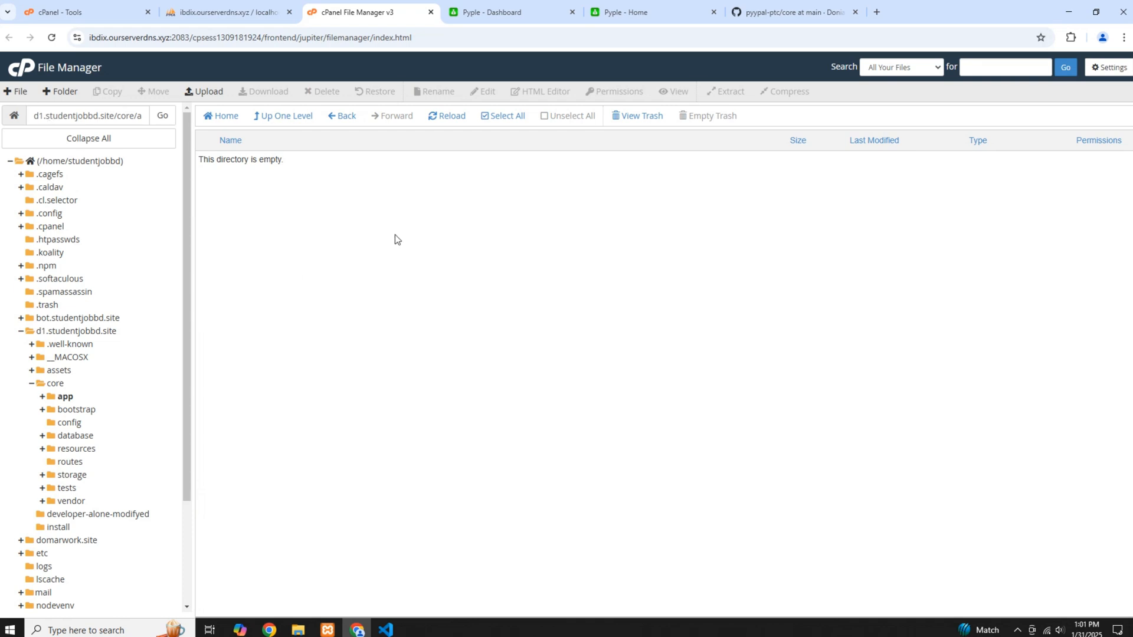
{"action": "left_click", "coordinate": [17, 91]}
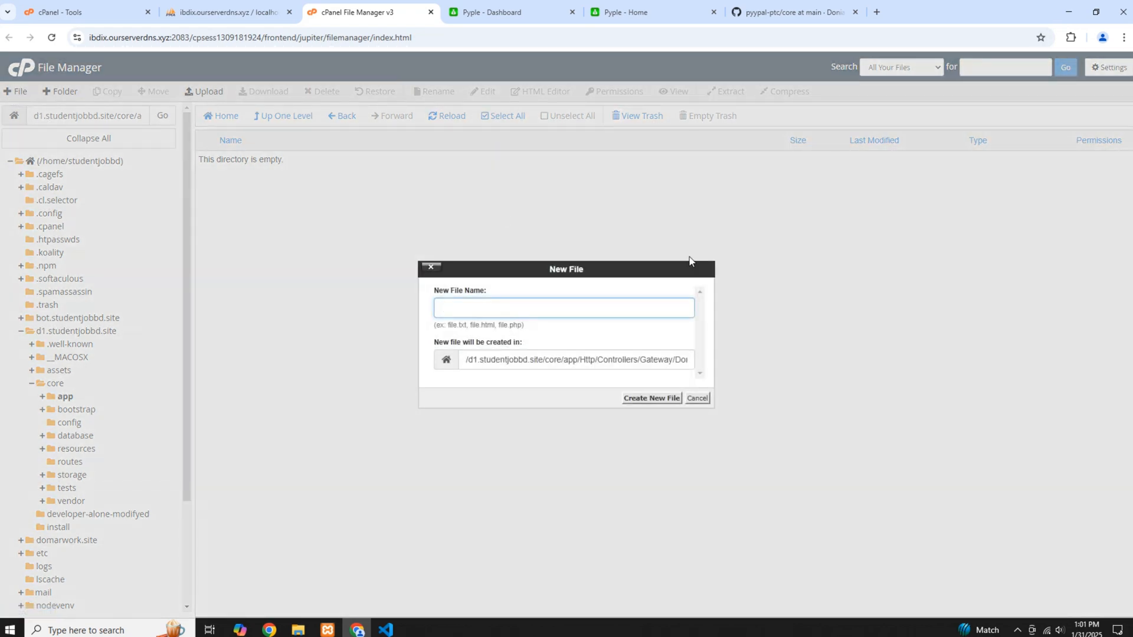
{"action": "left_click", "coordinate": [747, 5]}
{"action": "left_click", "coordinate": [253, 252]}
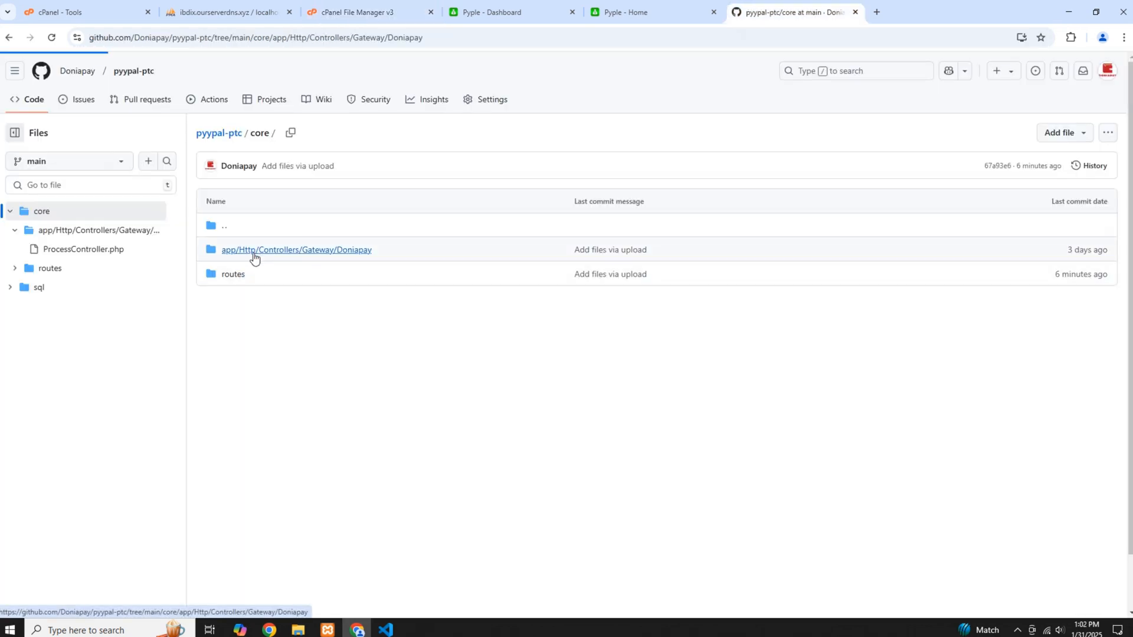
{"action": "left_click_drag", "start_coordinate": [311, 253], "coordinate": [227, 254]}
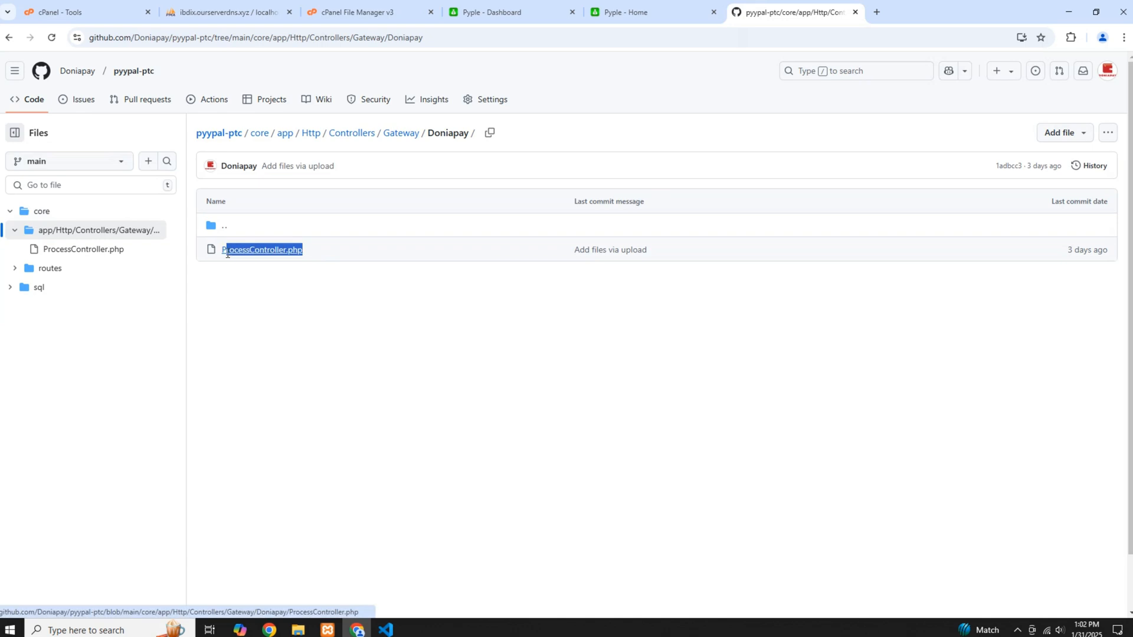
{"action": "right_click", "coordinate": [236, 249]}
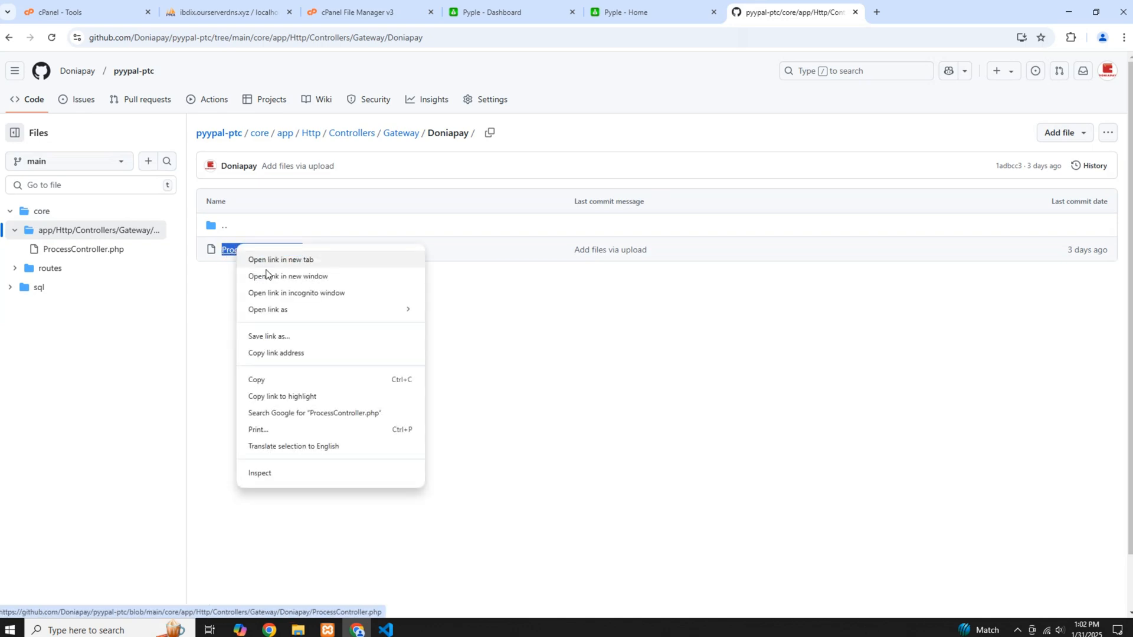
{"action": "left_click", "coordinate": [276, 379]}
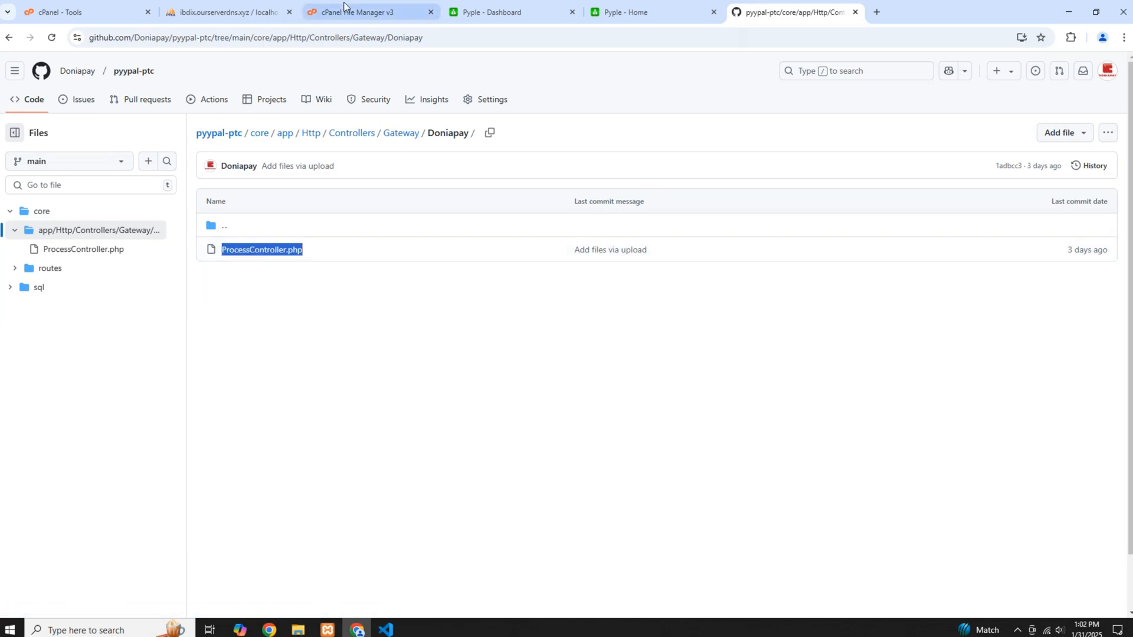
{"action": "left_click", "coordinate": [360, 11]}
{"action": "right_click", "coordinate": [479, 305]}
{"action": "left_click", "coordinate": [532, 420]}
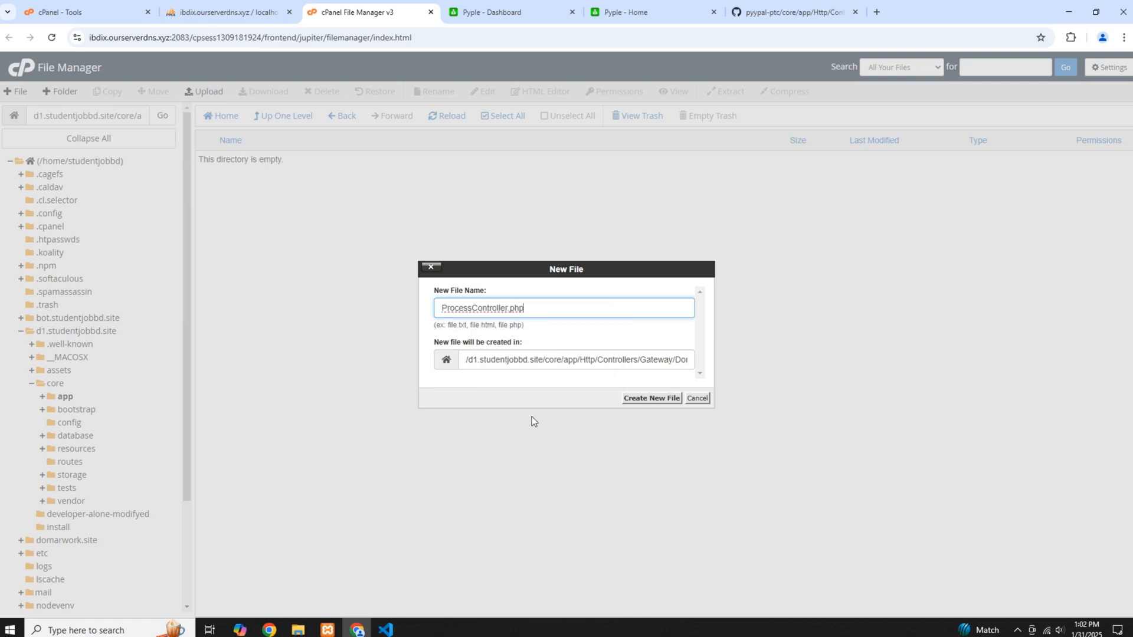
{"action": "left_click", "coordinate": [642, 400]}
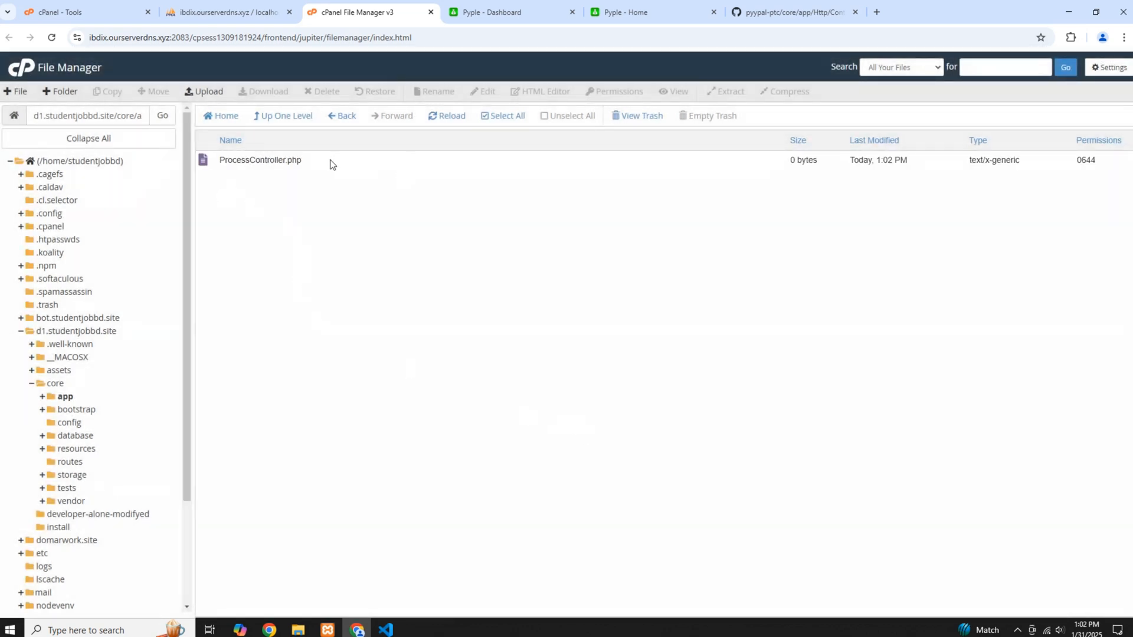
Open the new ProcessController.php for editing and copy the complete code of the repository's ProcessController.php on GitHub
{"action": "right_click", "coordinate": [313, 163]}
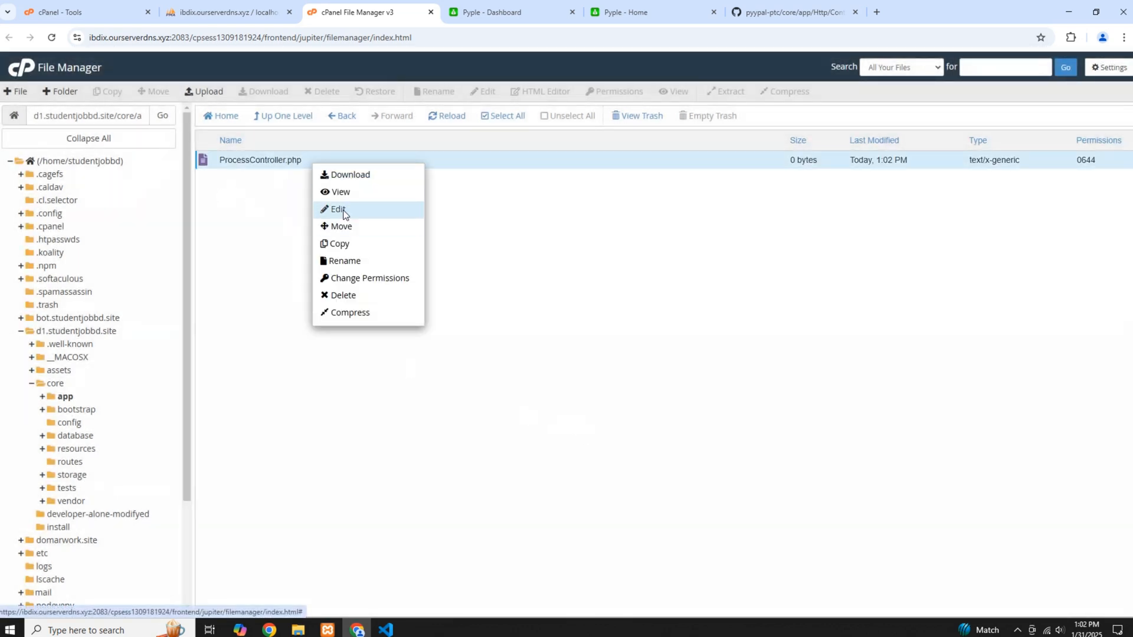
{"action": "left_click", "coordinate": [341, 209]}
{"action": "left_click", "coordinate": [946, 13]}
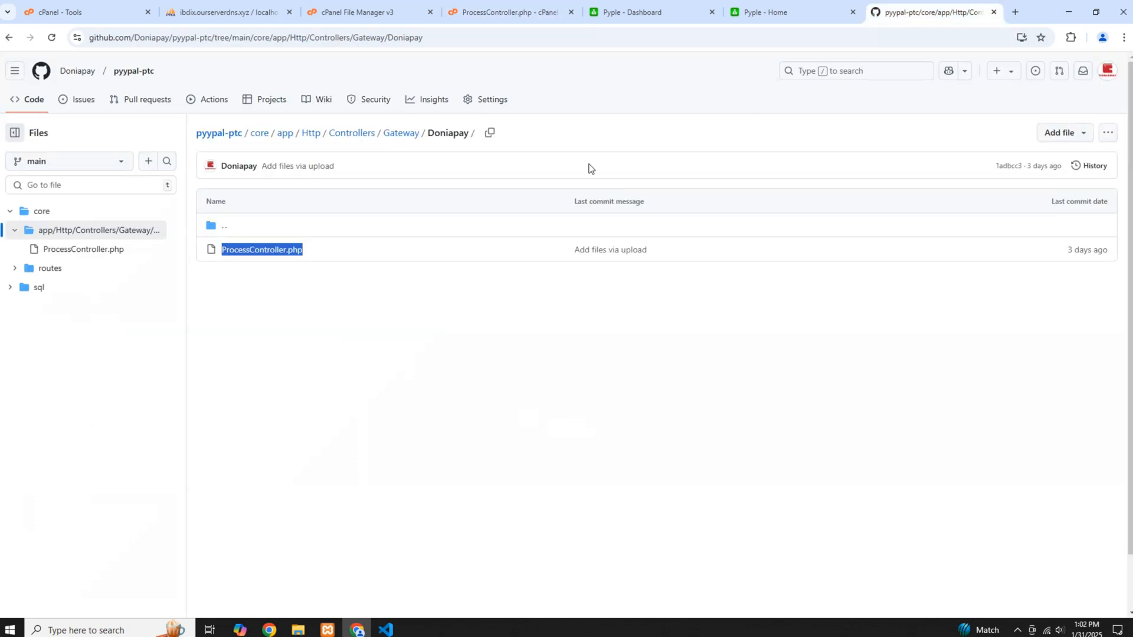
{"action": "left_click", "coordinate": [380, 248]}
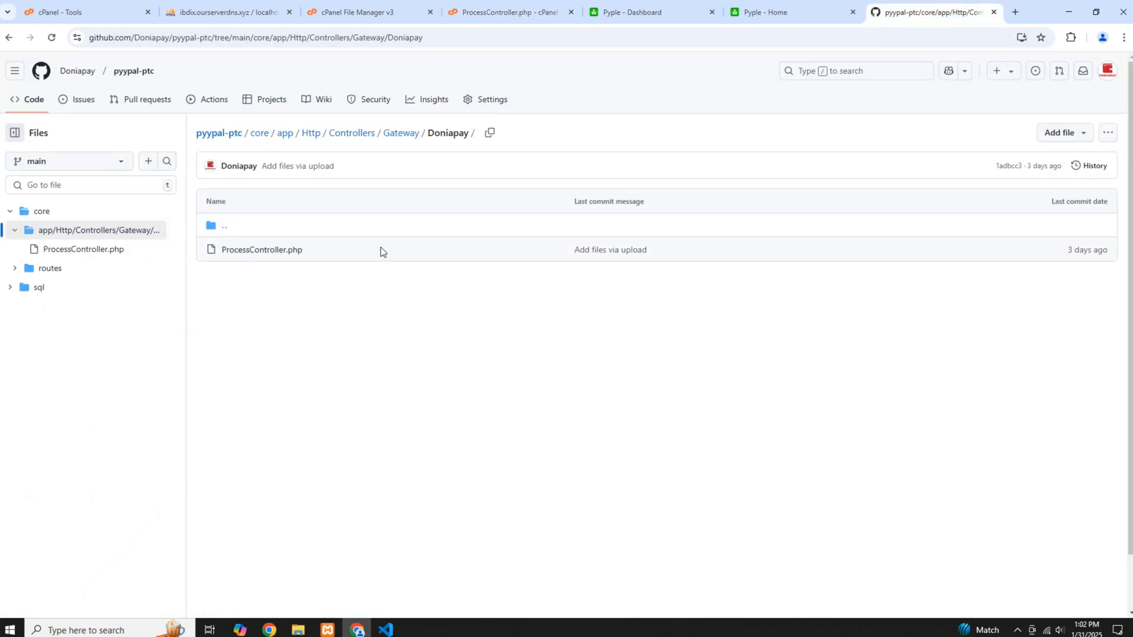
{"action": "left_click", "coordinate": [255, 251]}
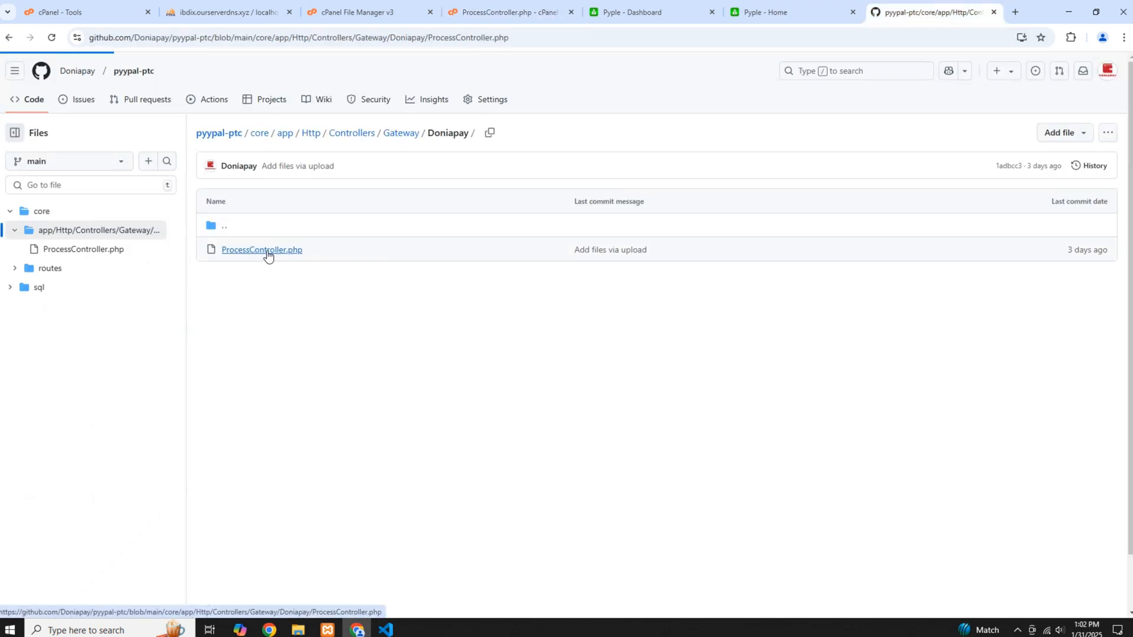
{"action": "left_click_drag", "start_coordinate": [250, 226], "coordinate": [322, 587]}
{"action": "right_click", "coordinate": [297, 521]}
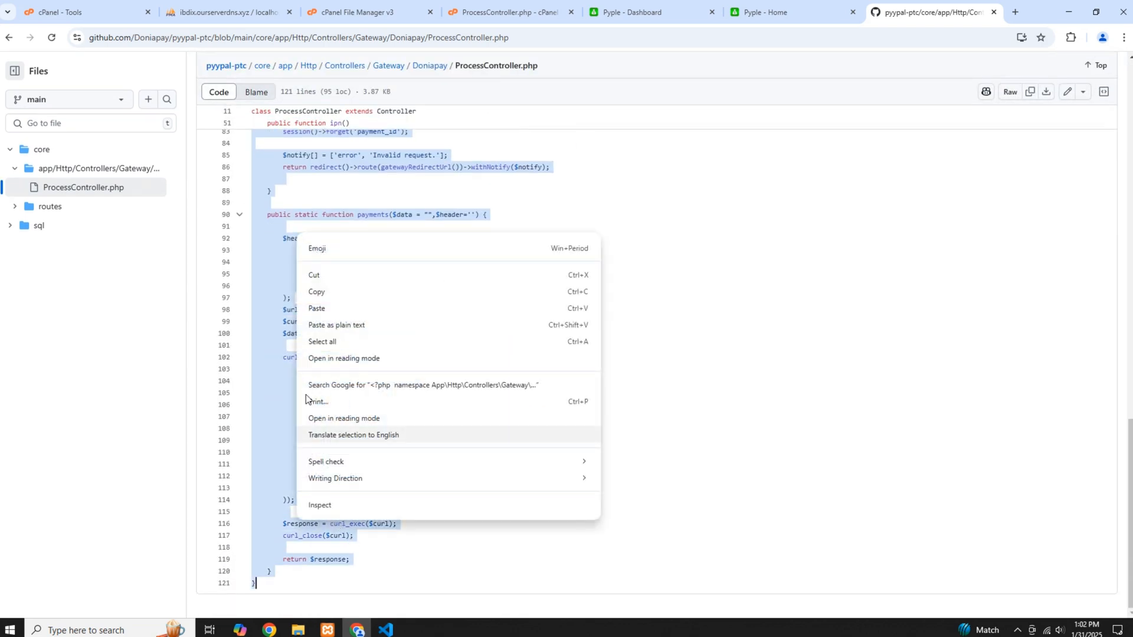
{"action": "left_click", "coordinate": [324, 293]}
Paste the copied controller code into the site's empty ProcessController.php, save the changes and close the editor
{"action": "left_click", "coordinate": [502, 12]}
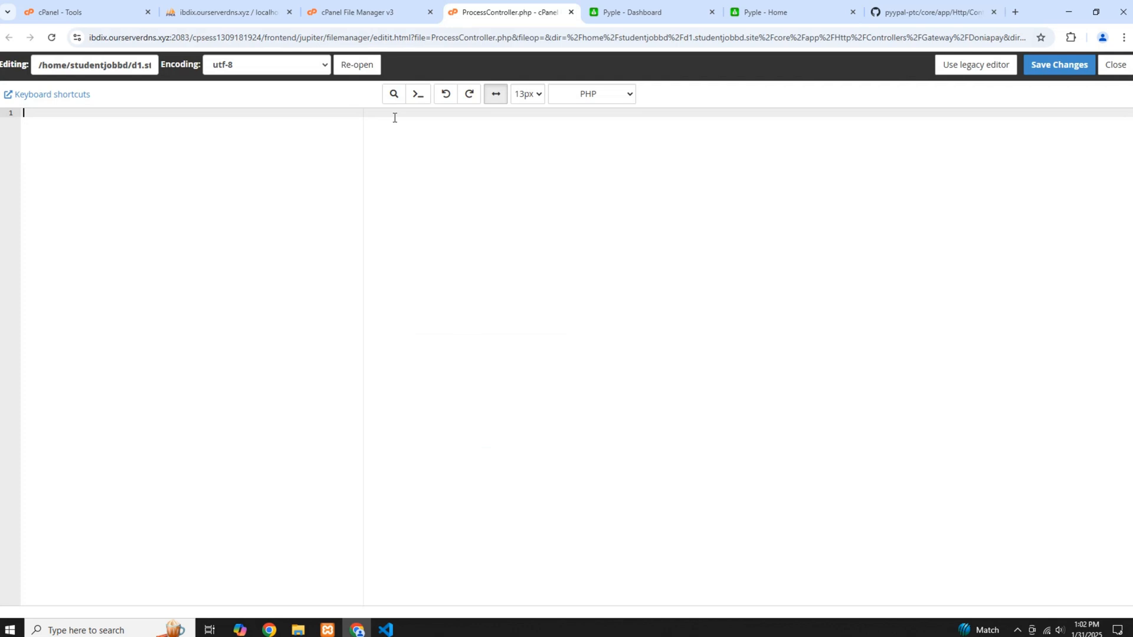
{"action": "right_click", "coordinate": [108, 168]}
{"action": "left_click", "coordinate": [145, 280]}
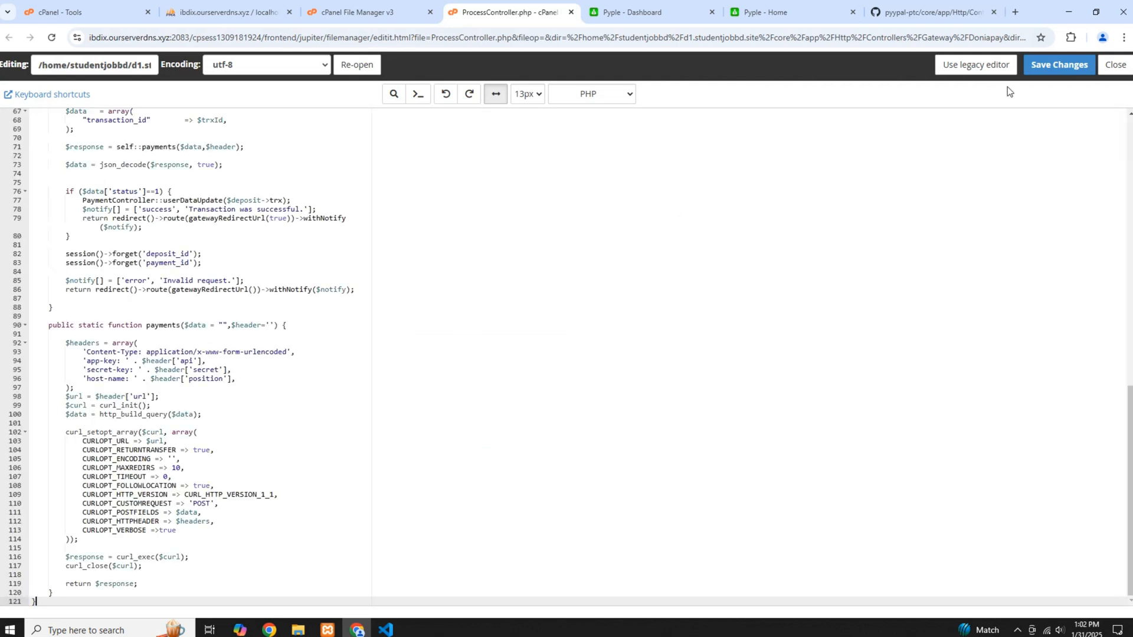
{"action": "left_click", "coordinate": [1060, 64]}
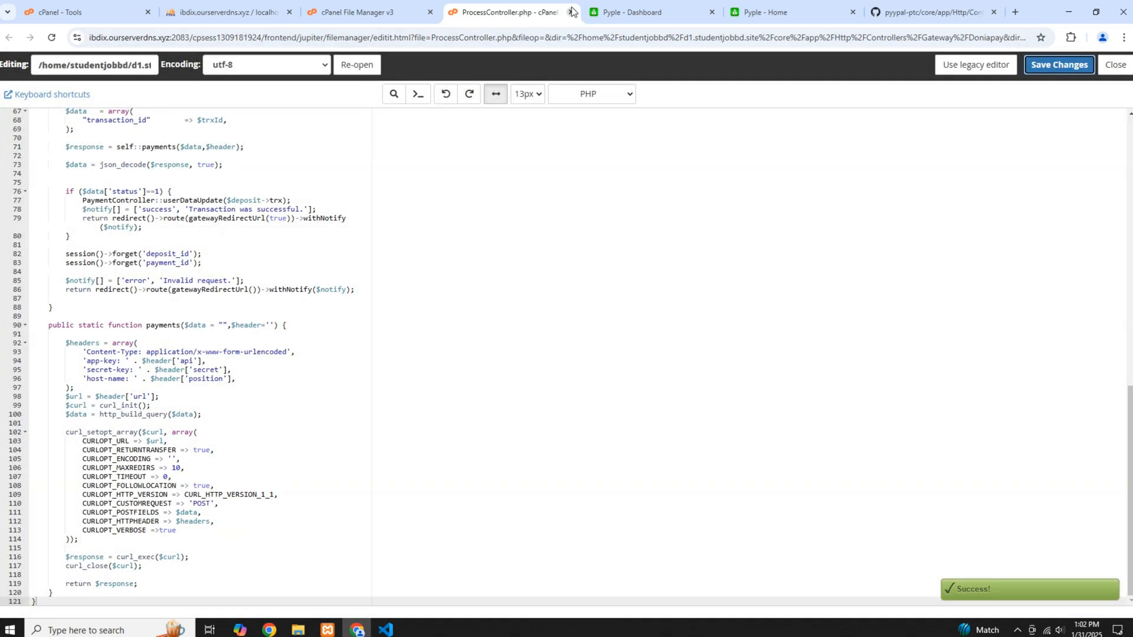
{"action": "left_click", "coordinate": [570, 12]}
Open the site's core folder in the File Manager, and copy the Doniapay route line from core/routes/web.php in the GitHub repository
{"action": "left_click", "coordinate": [363, 17]}
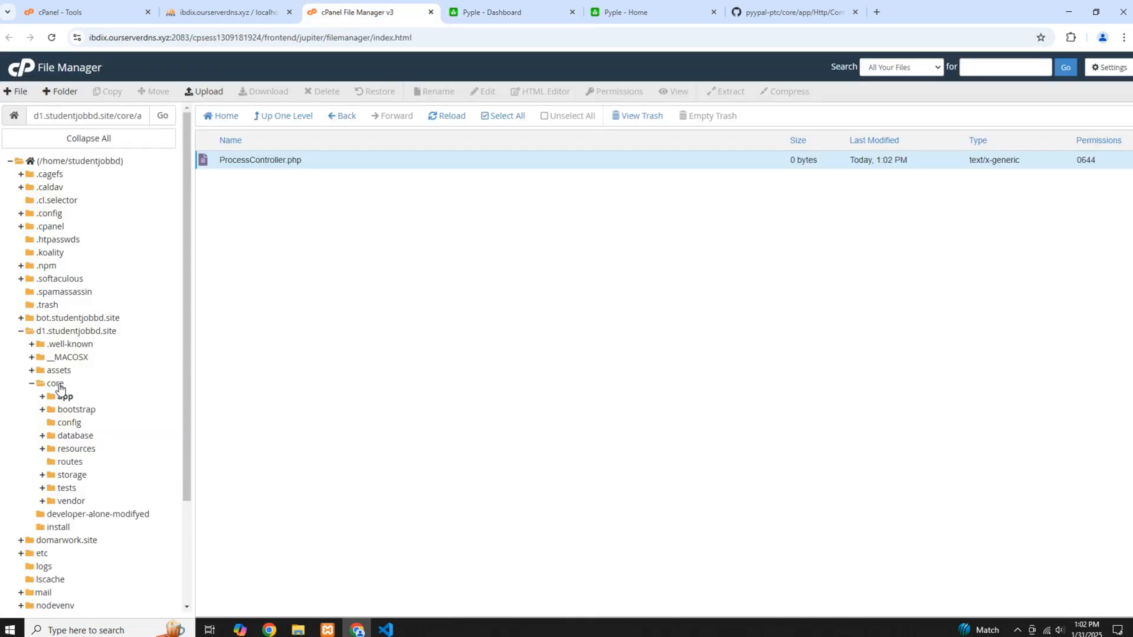
{"action": "left_click", "coordinate": [58, 384]}
{"action": "left_click", "coordinate": [780, 9]}
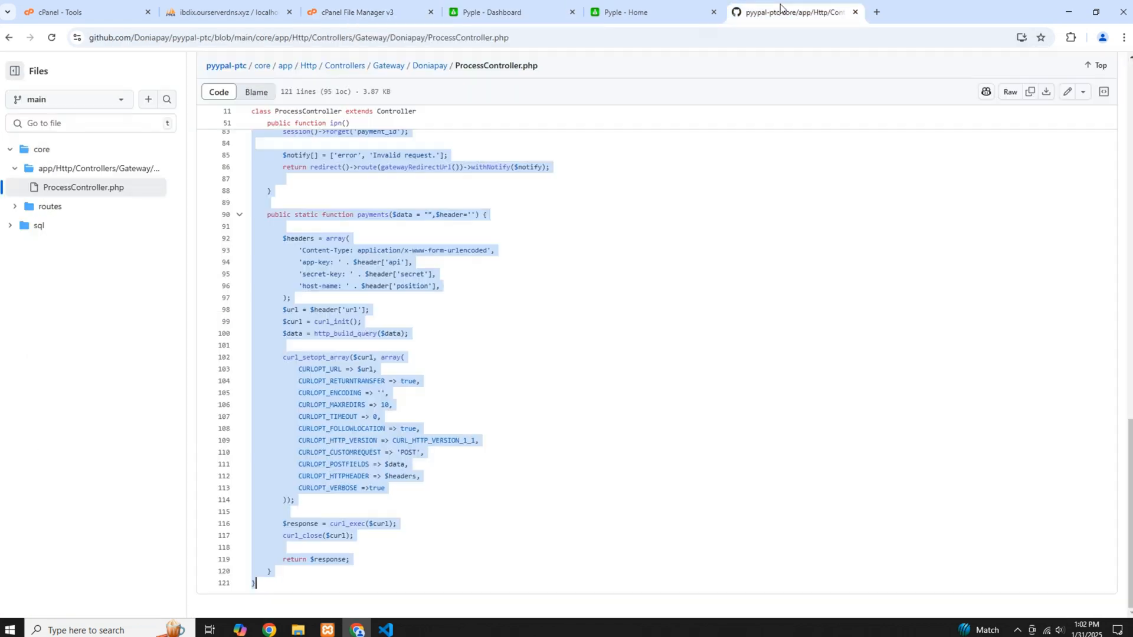
{"action": "left_click", "coordinate": [18, 207]}
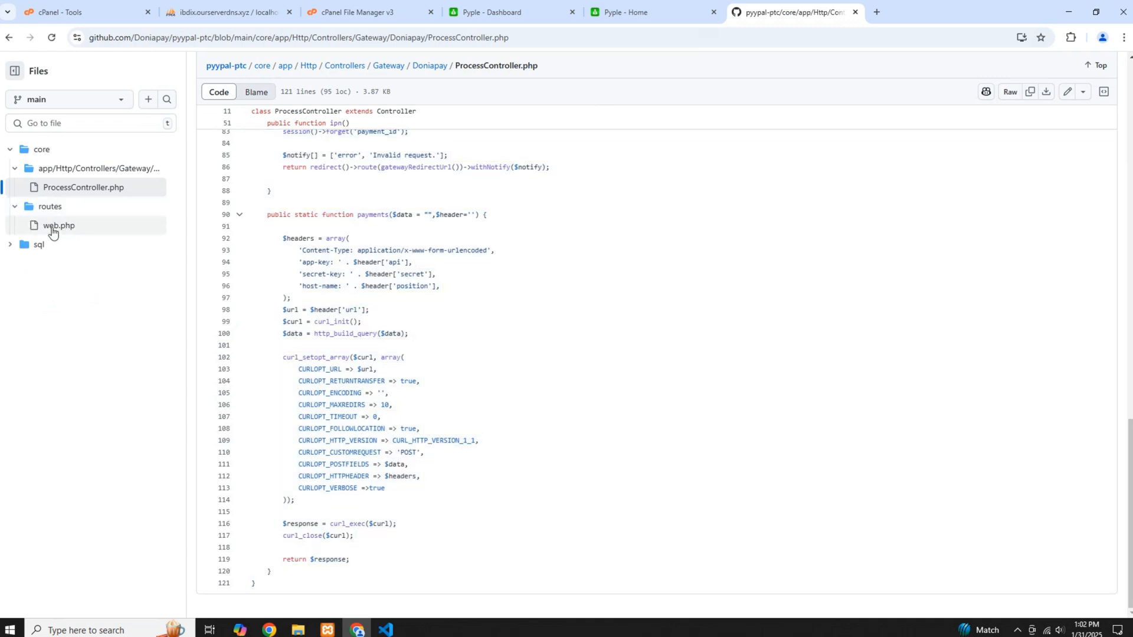
{"action": "left_click", "coordinate": [56, 227]}
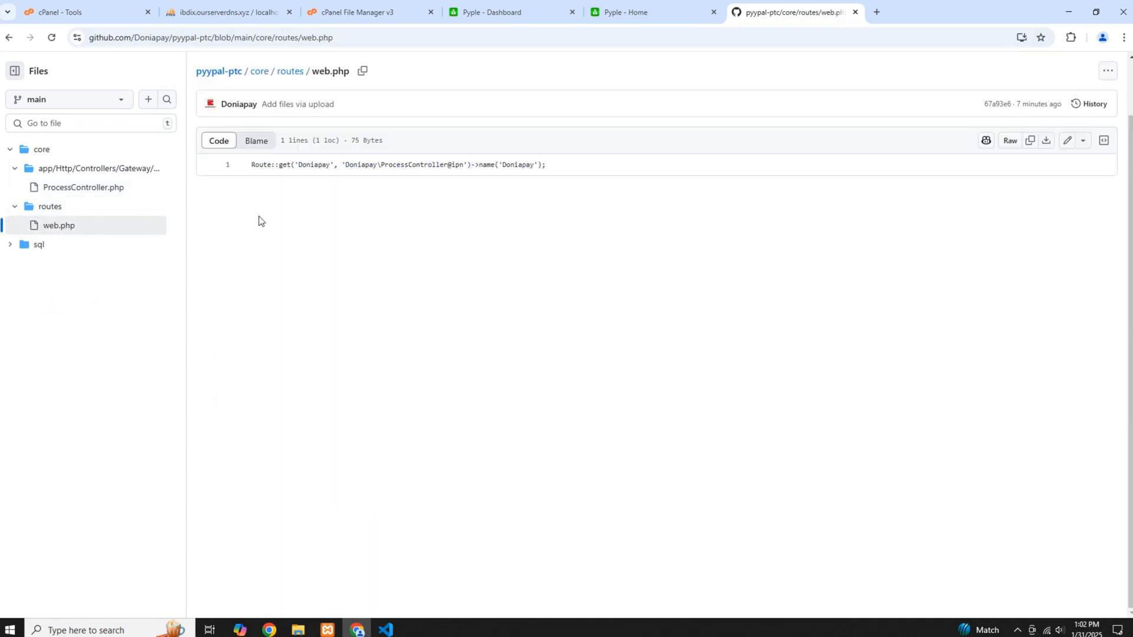
{"action": "left_click_drag", "start_coordinate": [265, 166], "coordinate": [547, 166]}
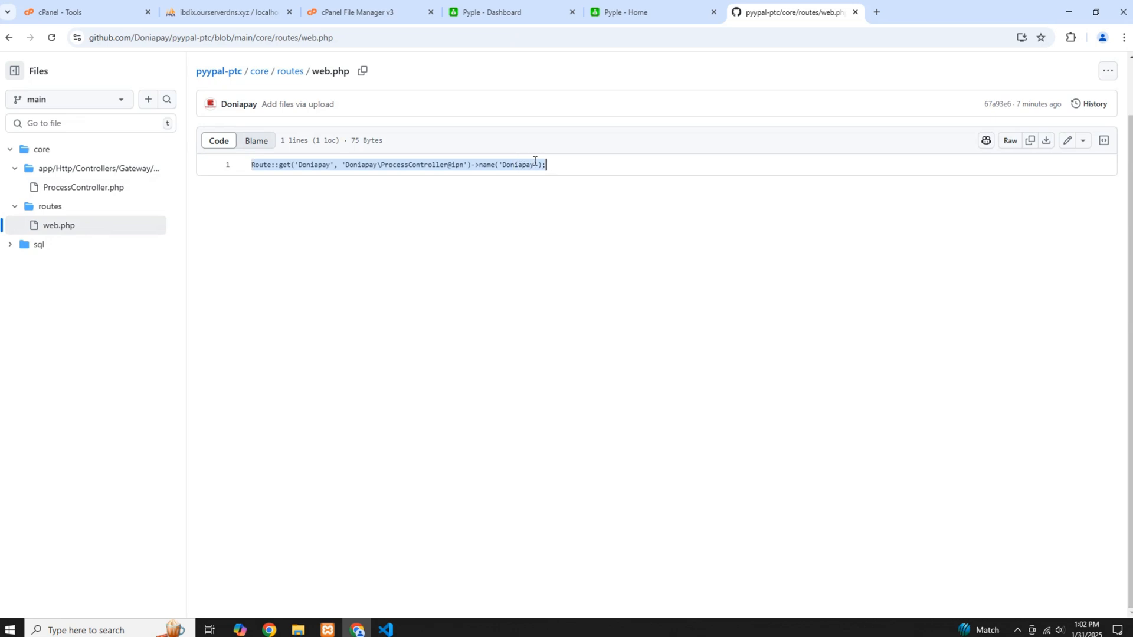
{"action": "right_click", "coordinate": [547, 166]}
{"action": "left_click", "coordinate": [564, 219]}
Add the copied Doniapay route on a new line below the MercadoPago route in the site's core/routes/web.php, saving and closing the file
{"action": "left_click", "coordinate": [348, 12]}
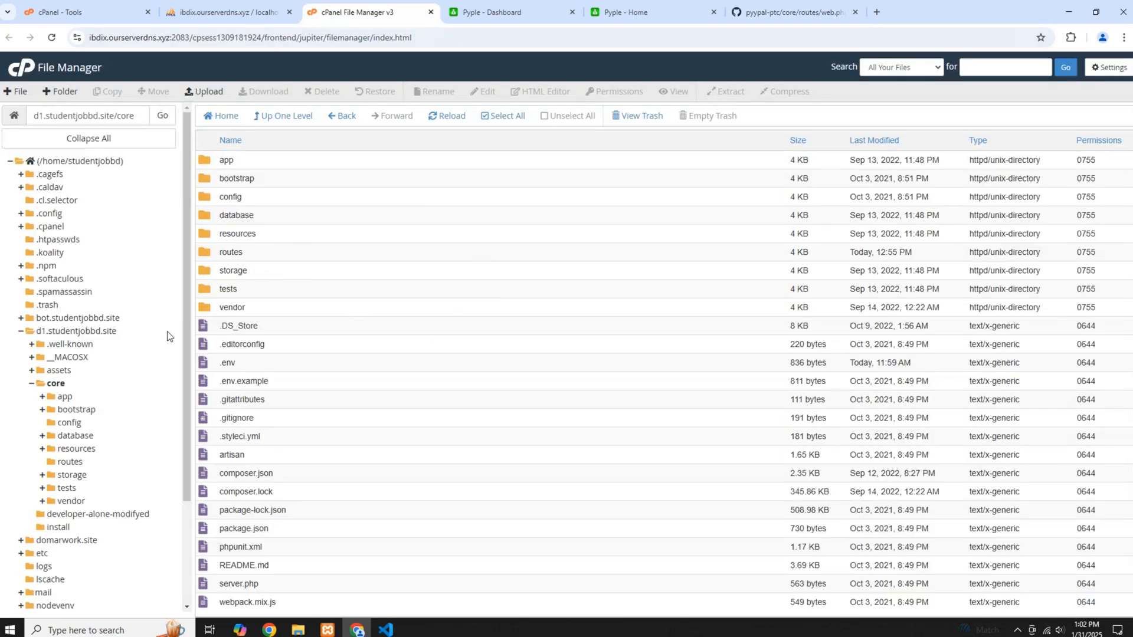
{"action": "double_click", "coordinate": [256, 255]}
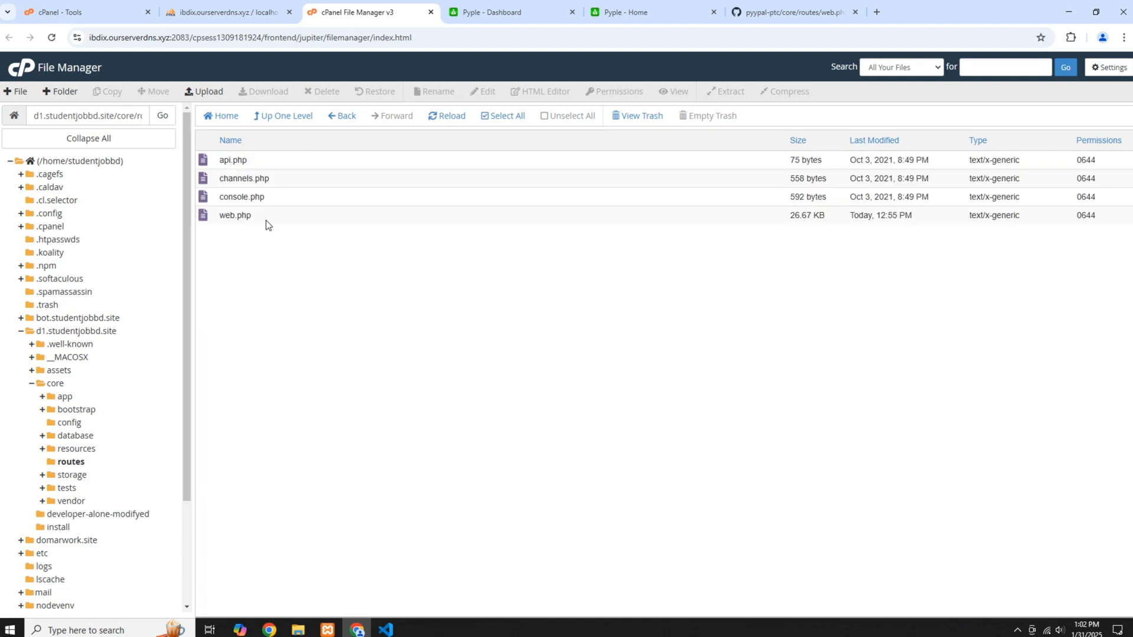
{"action": "right_click", "coordinate": [255, 221]}
{"action": "left_click", "coordinate": [281, 261]}
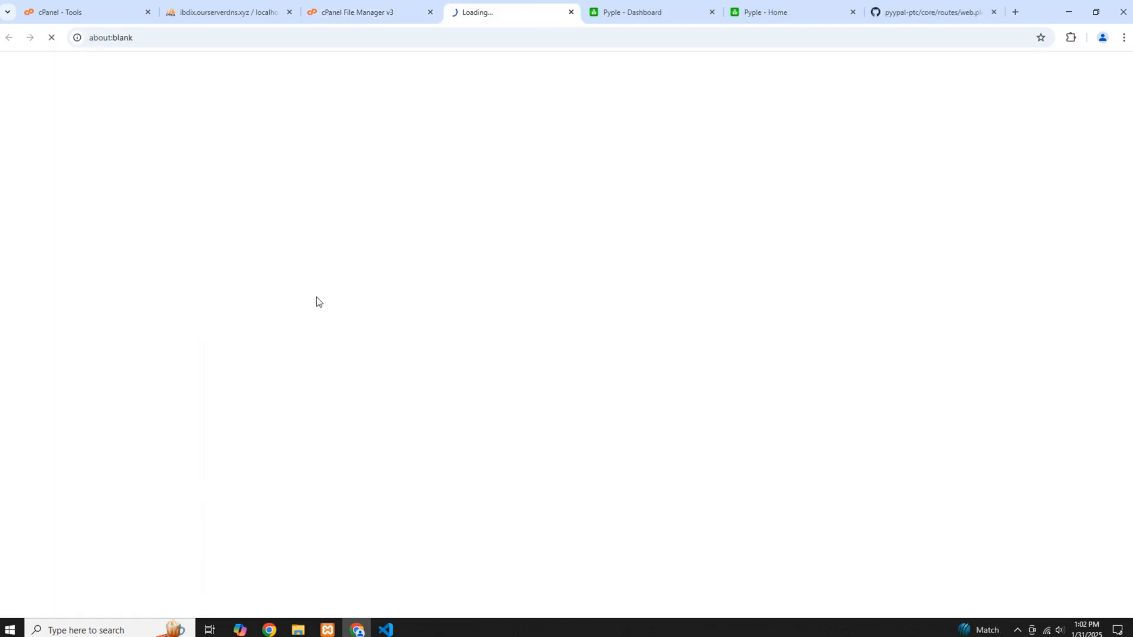
{"action": "left_click", "coordinate": [144, 533]}
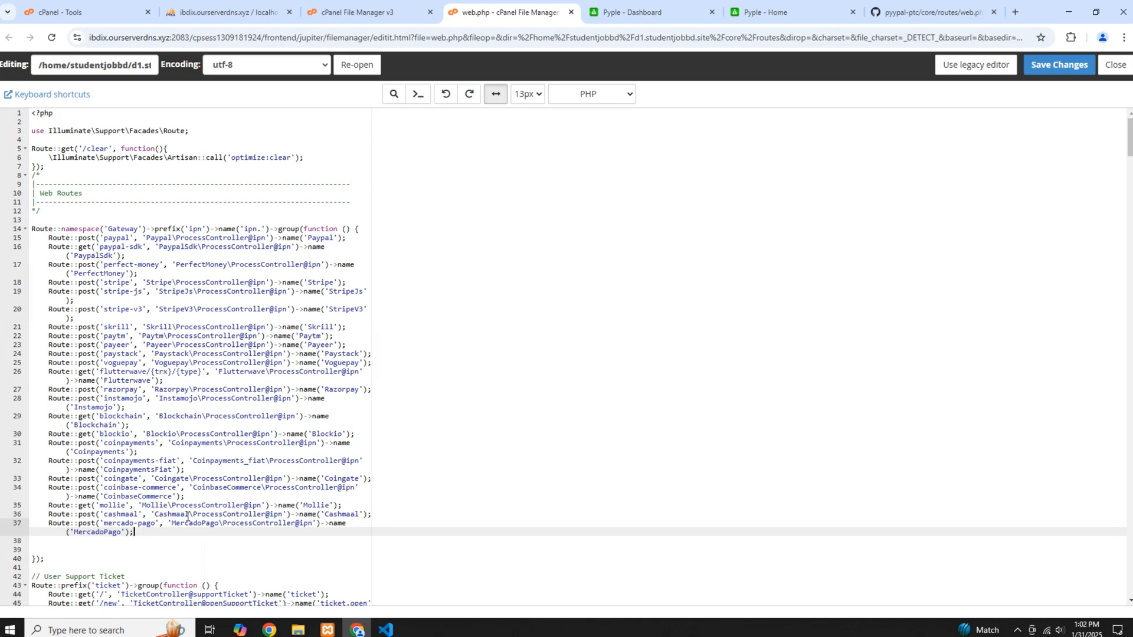
{"action": "key", "text": "Return"}
{"action": "key", "text": "ctrl+v"}
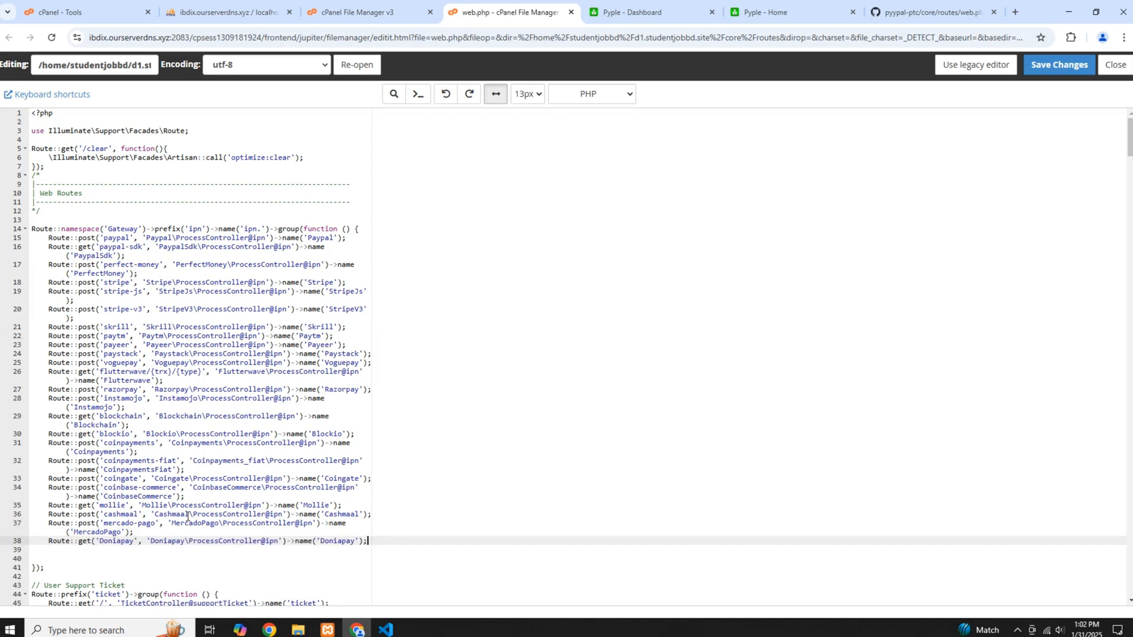
{"action": "left_click", "coordinate": [1068, 63]}
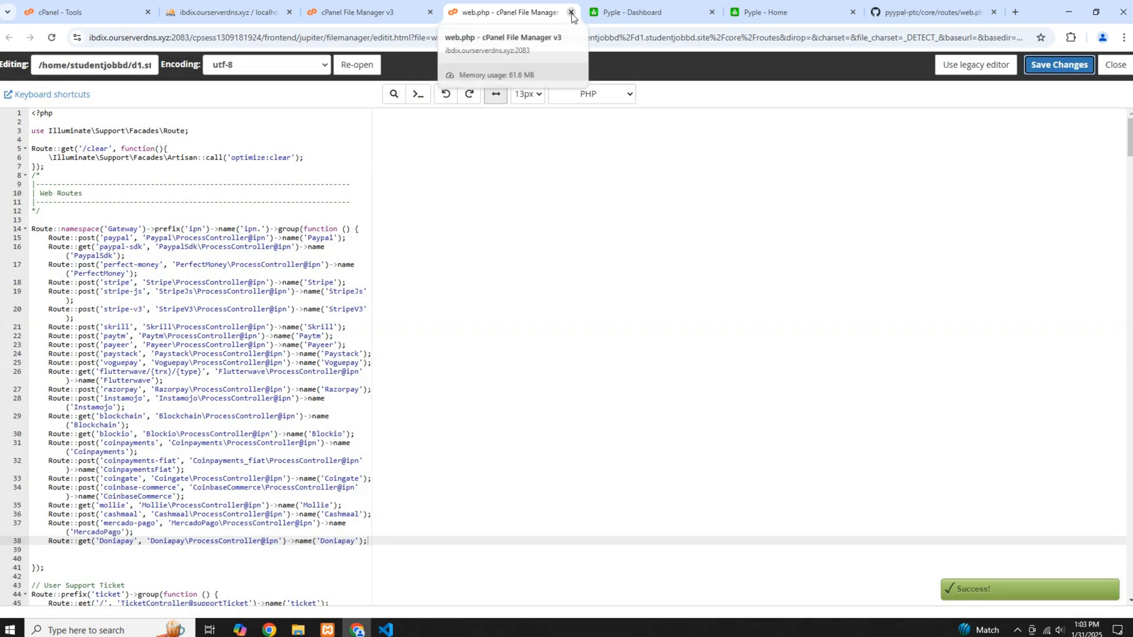
{"action": "left_click", "coordinate": [571, 13]}
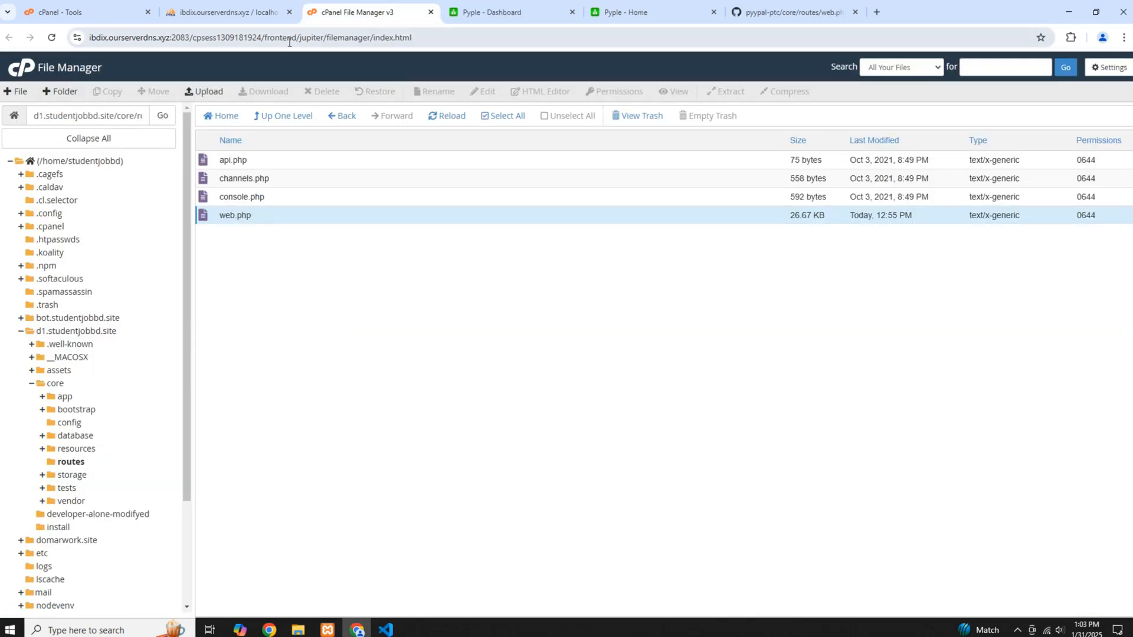
Copy the full INSERT INTO gateways statement from sql/gateways.sql in the pyypal-ptc repository on GitHub
{"action": "left_click", "coordinate": [859, 6]}
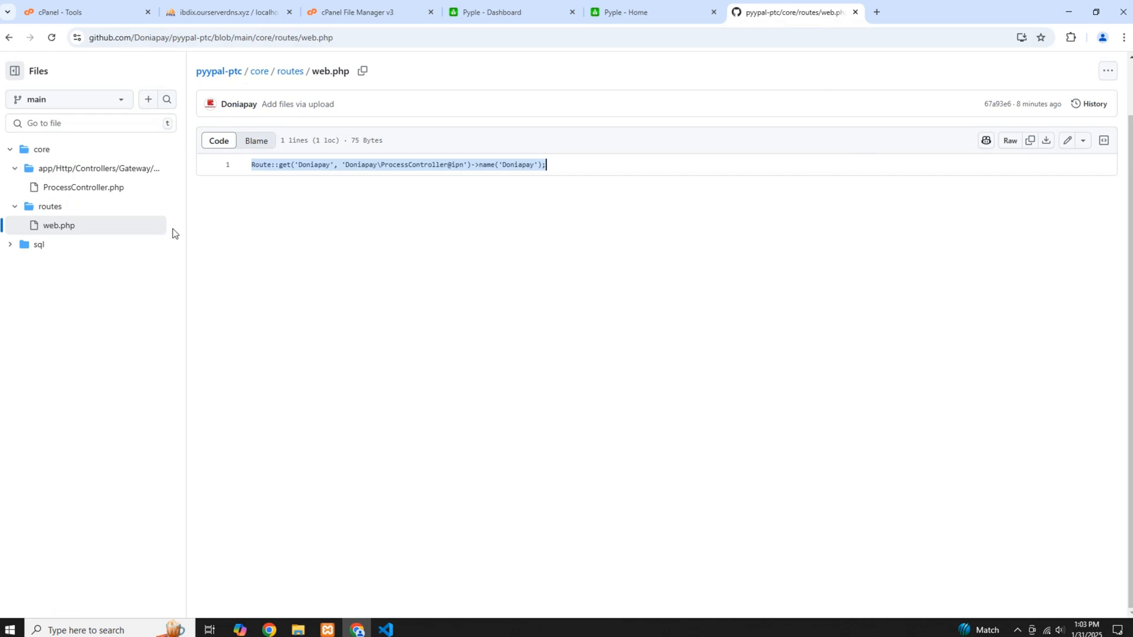
{"action": "left_click", "coordinate": [11, 245]}
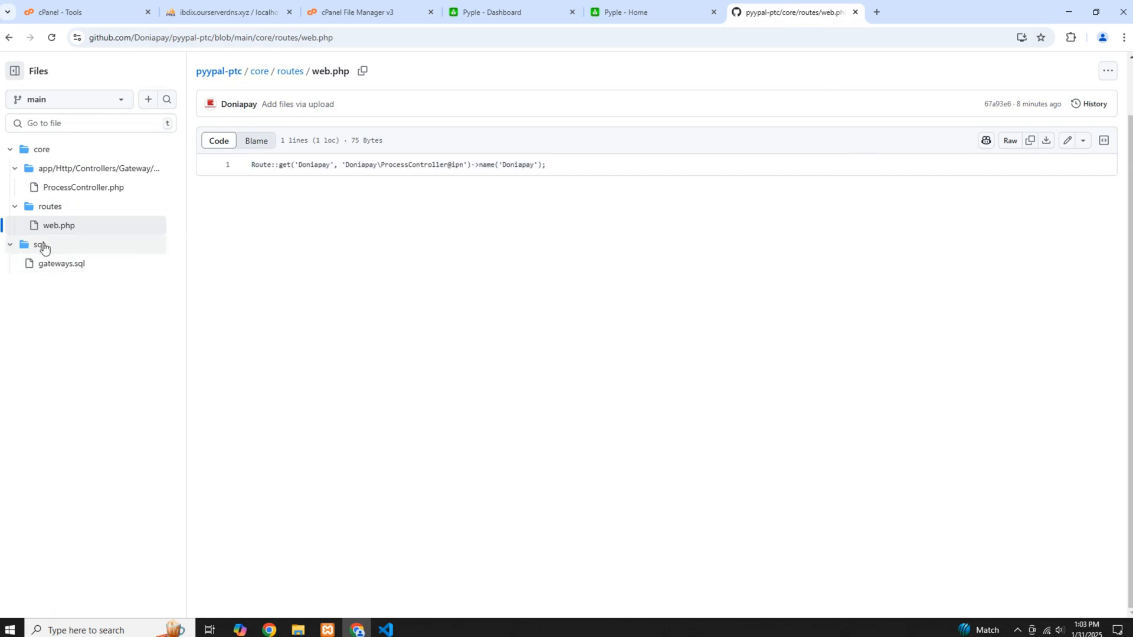
{"action": "left_click", "coordinate": [56, 263]}
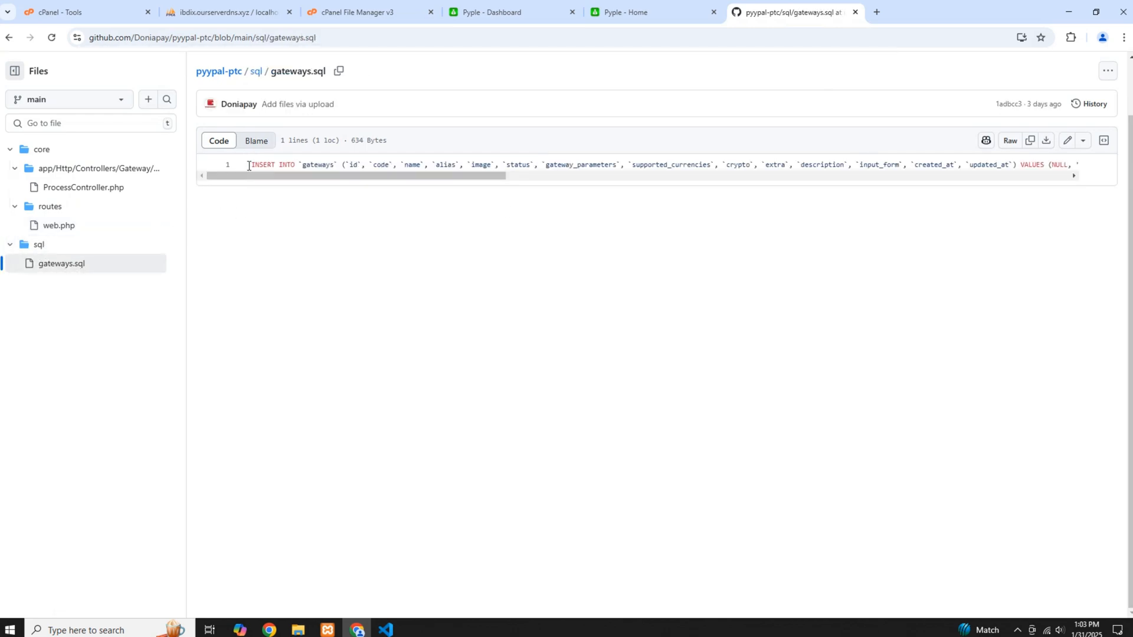
{"action": "left_click_drag", "start_coordinate": [248, 165], "coordinate": [1080, 165]}
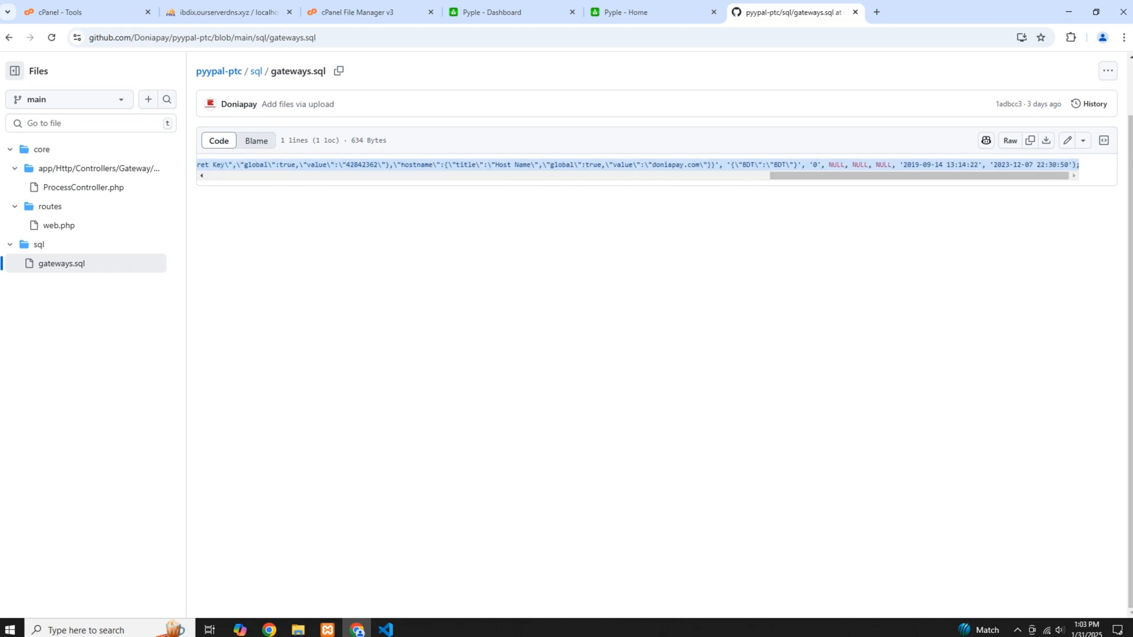
{"action": "right_click", "coordinate": [1069, 164]}
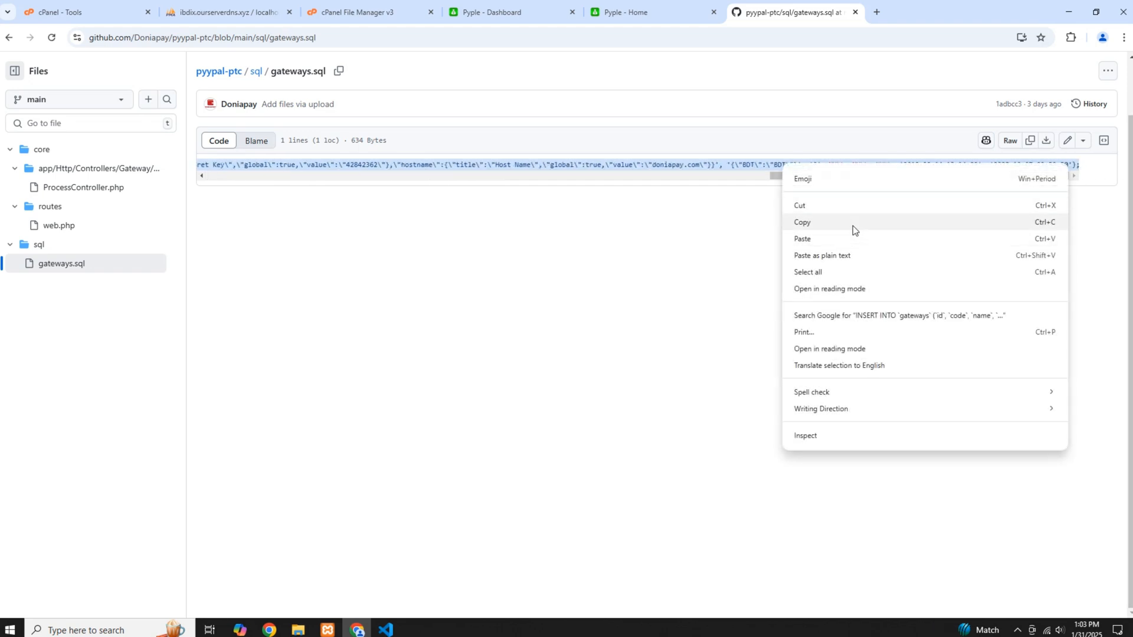
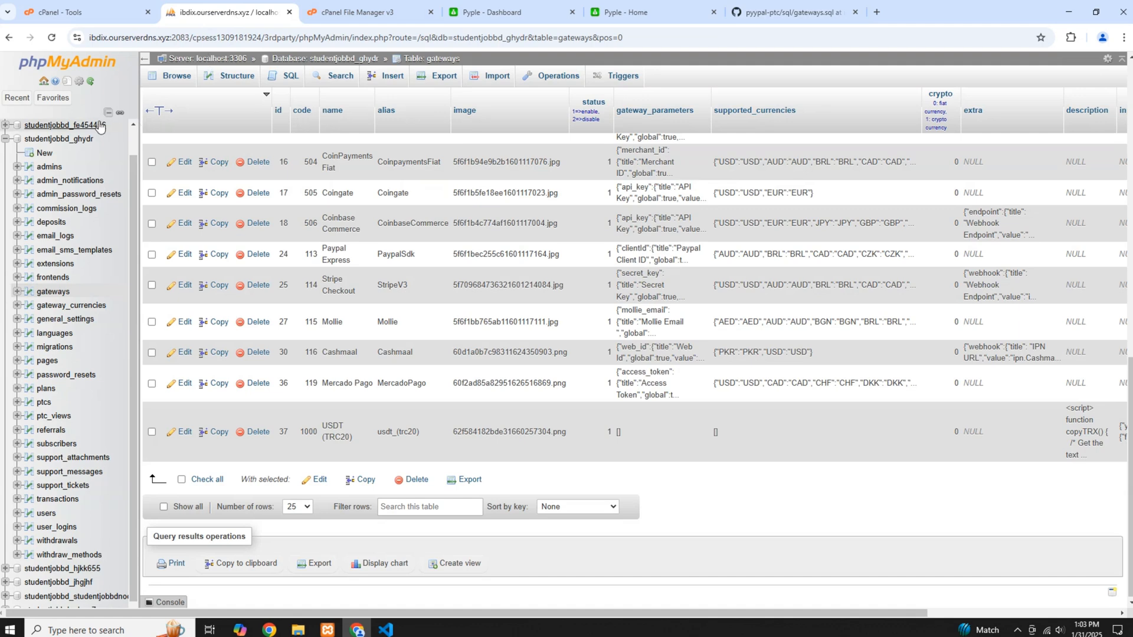
Open the site's core/.env file in the File Manager editor and check its DB_DATABASE name
{"action": "left_click", "coordinate": [82, 140]}
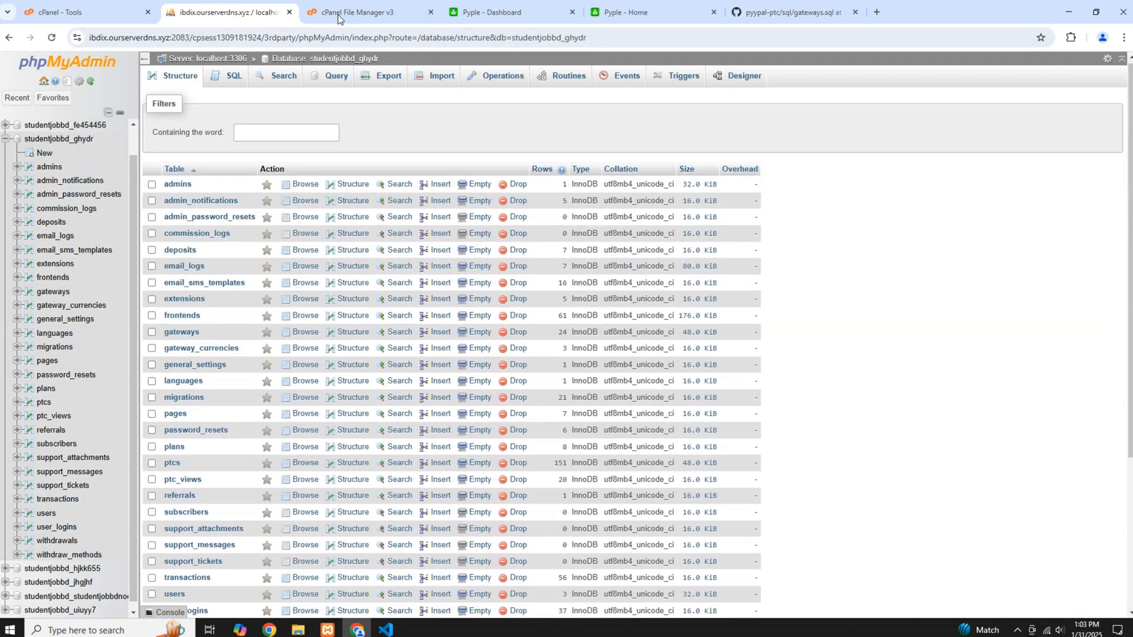
{"action": "left_click", "coordinate": [339, 14]}
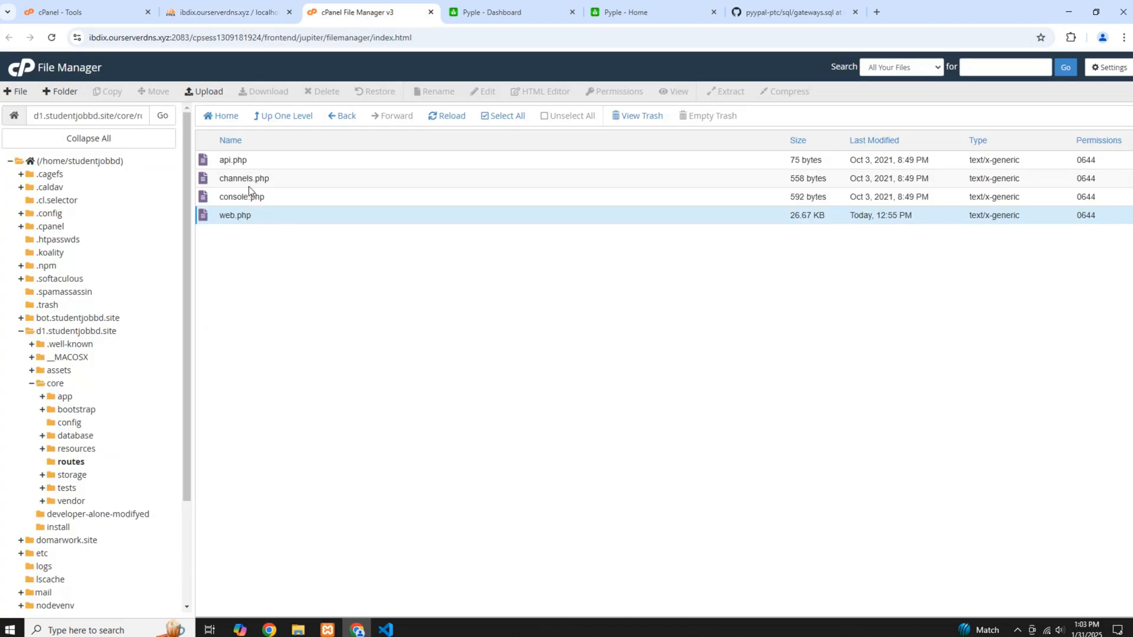
{"action": "left_click", "coordinate": [64, 380]}
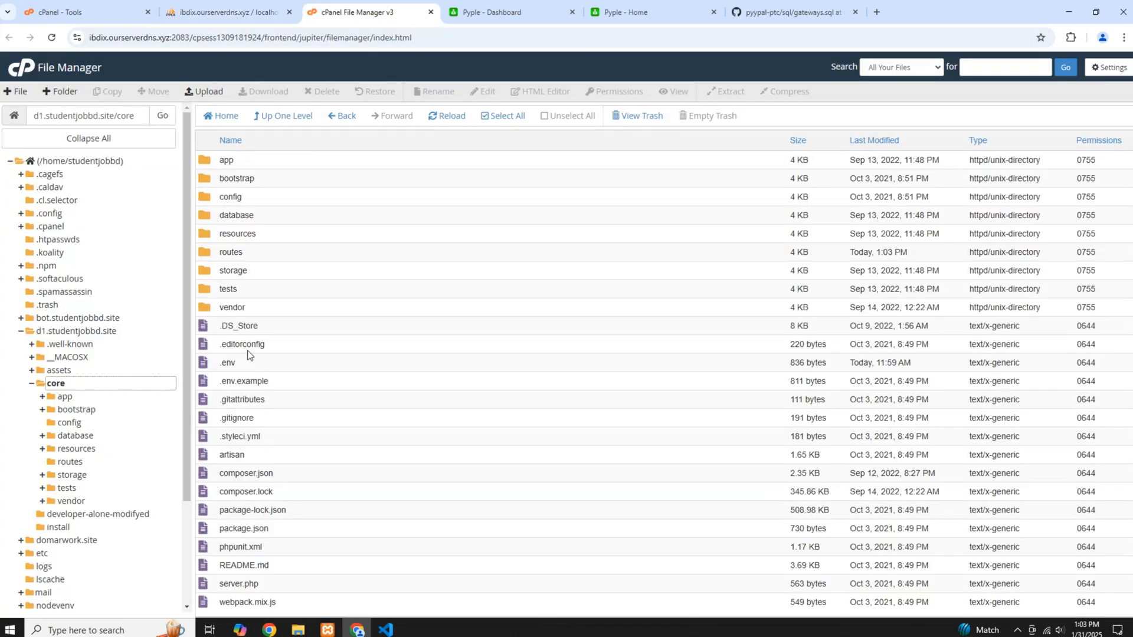
{"action": "right_click", "coordinate": [246, 363]}
{"action": "left_click", "coordinate": [289, 408]}
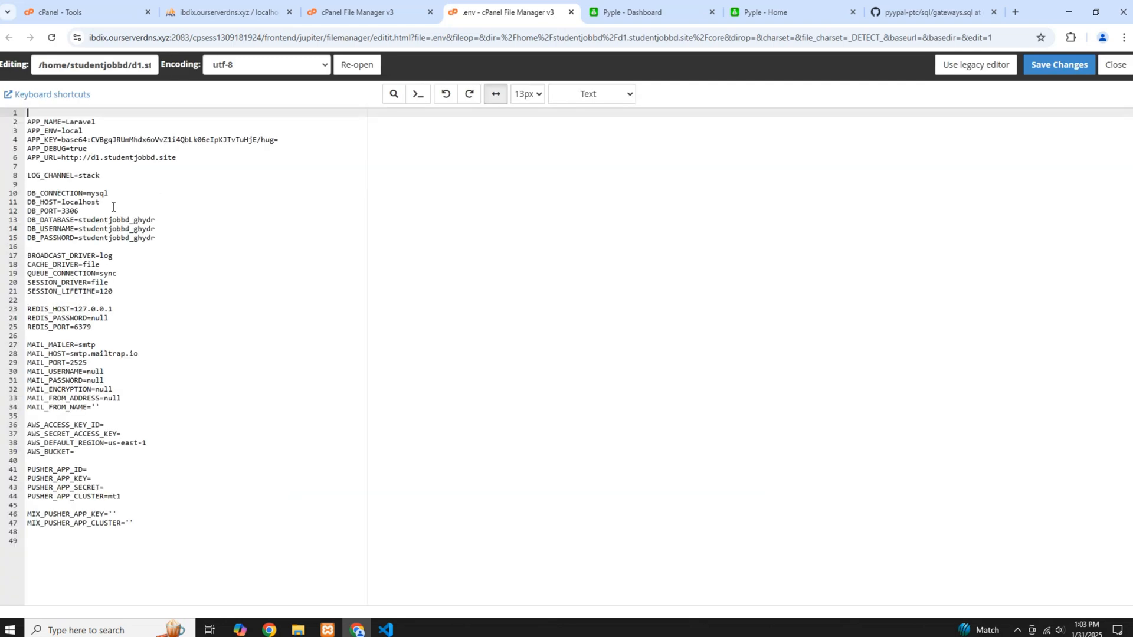
{"action": "left_click_drag", "start_coordinate": [134, 221], "coordinate": [160, 221]}
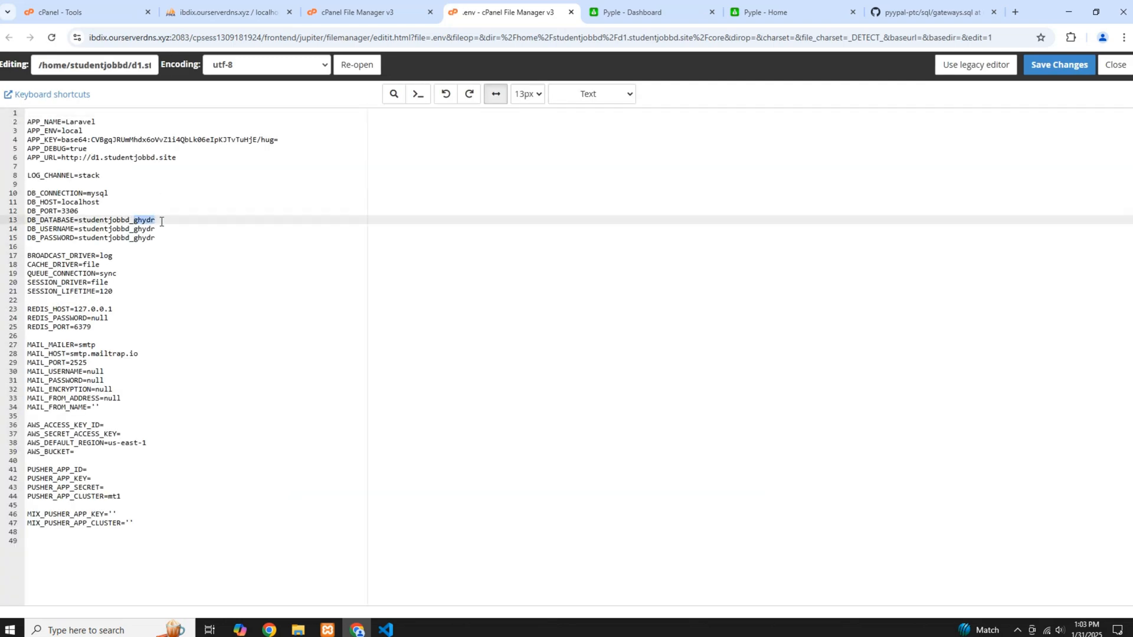
Run the copied INSERT INTO gateways statement for Doniapay, including its API key and secret key, on the studentjobbd_ghydr database in phpMyAdmin
{"action": "left_click", "coordinate": [224, 12]}
{"action": "left_click", "coordinate": [84, 146]}
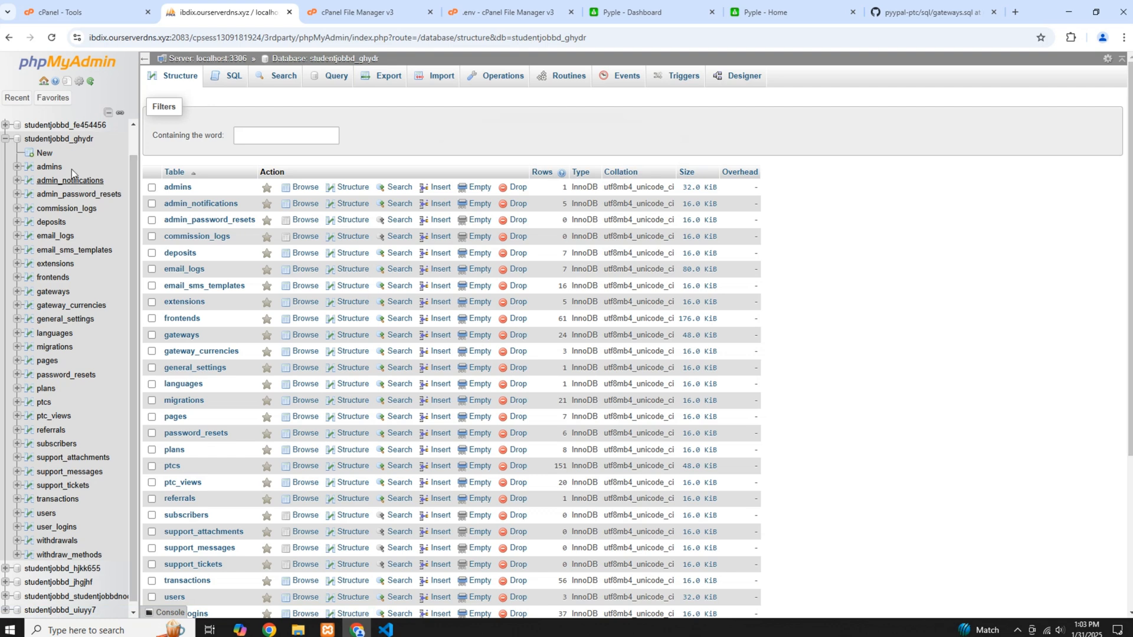
{"action": "left_click", "coordinate": [217, 83]}
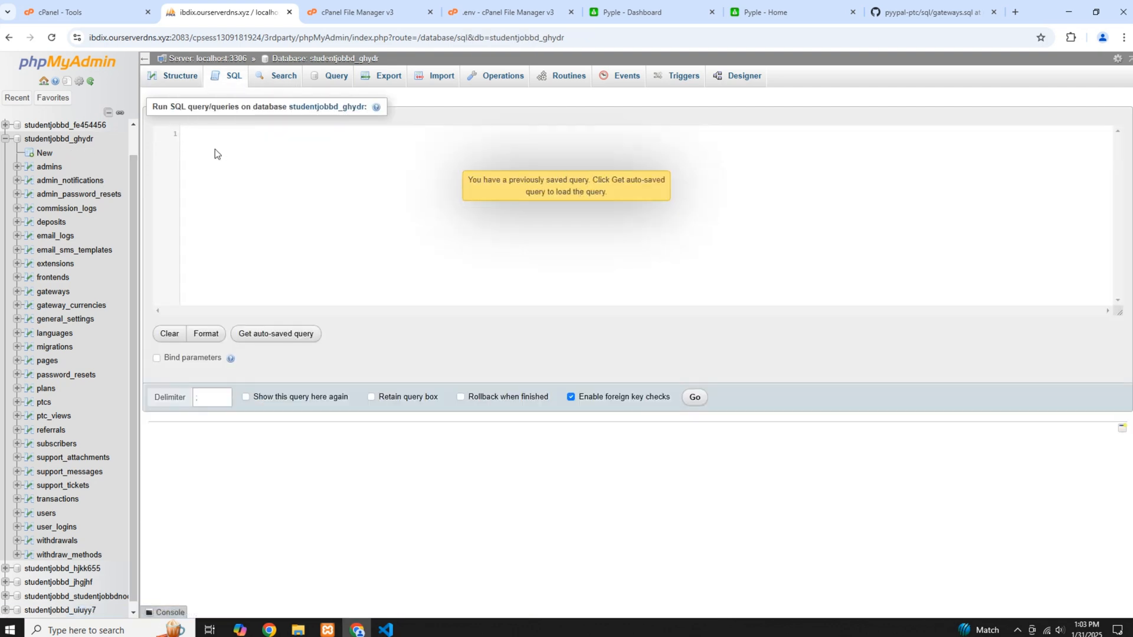
{"action": "key", "text": "ctrl+v"}
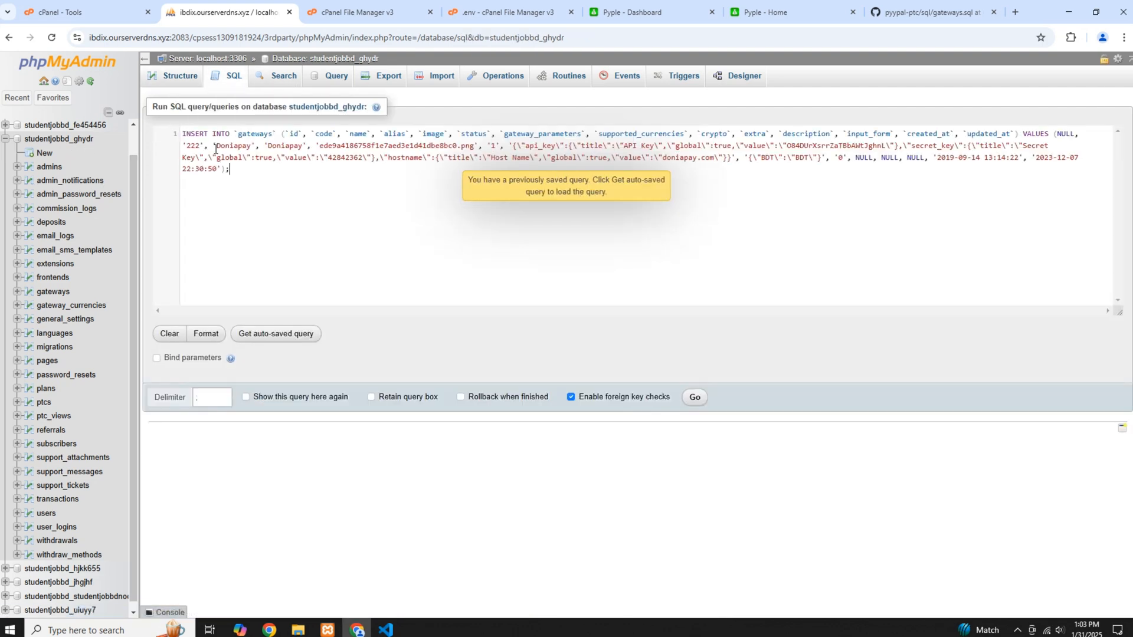
{"action": "left_click", "coordinate": [693, 396]}
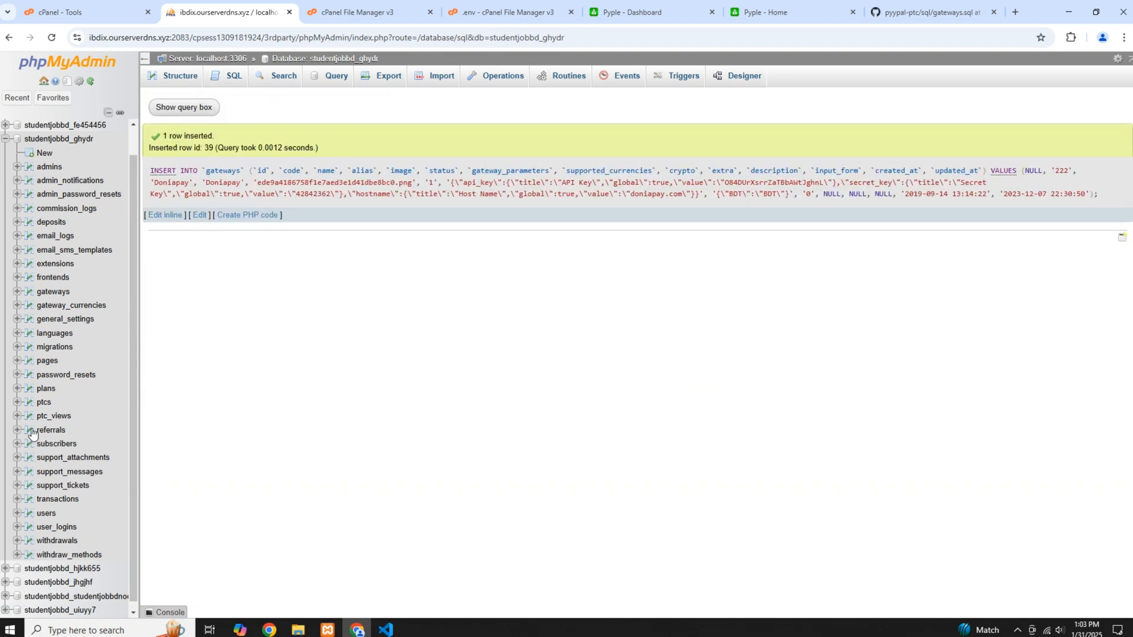
Switch to the Pyple admin dashboard and open the Doniapay entry of the automatic gateways for editing
{"action": "left_click", "coordinate": [618, 13]}
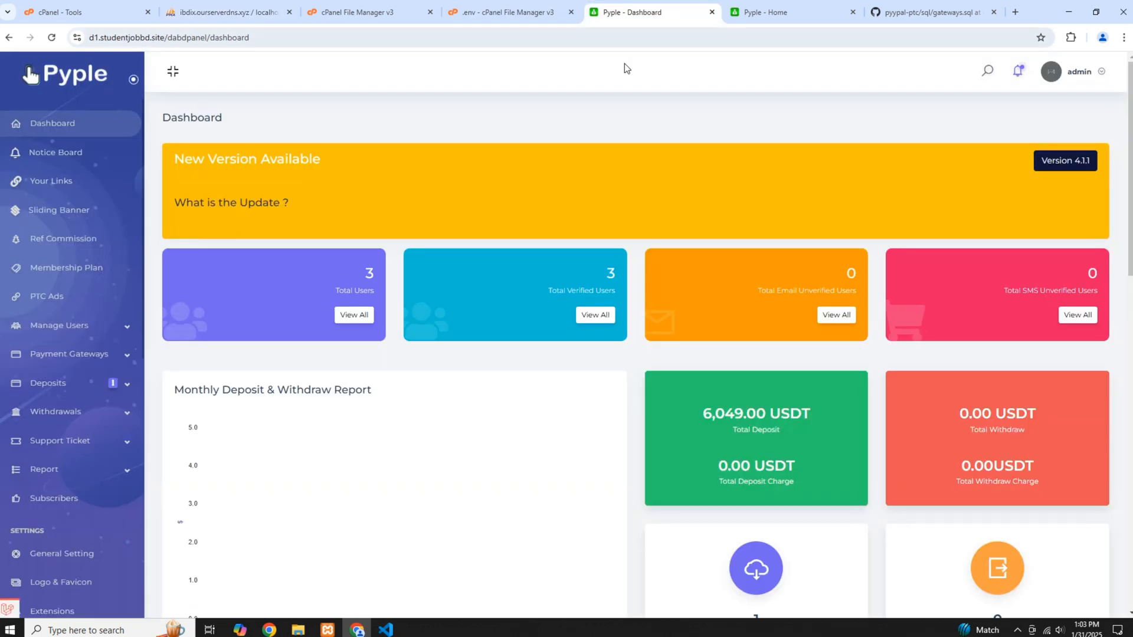
{"action": "left_click", "coordinate": [109, 359]}
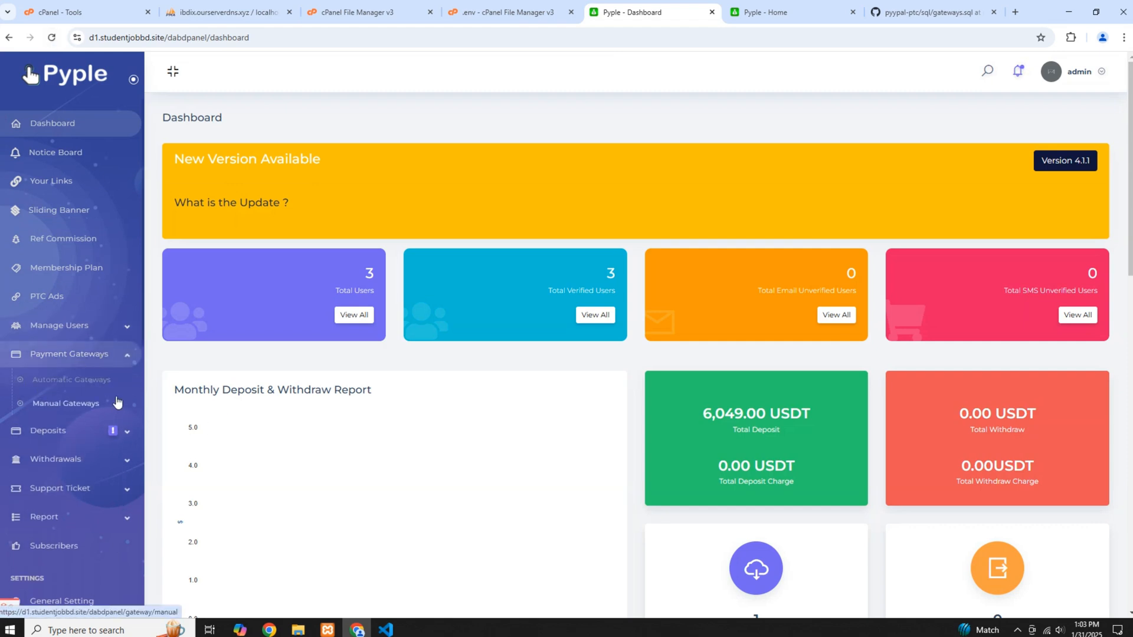
{"action": "left_click", "coordinate": [63, 382]}
{"action": "scroll", "coordinate": [236, 308], "scroll_direction": "down", "scroll_amount": 2}
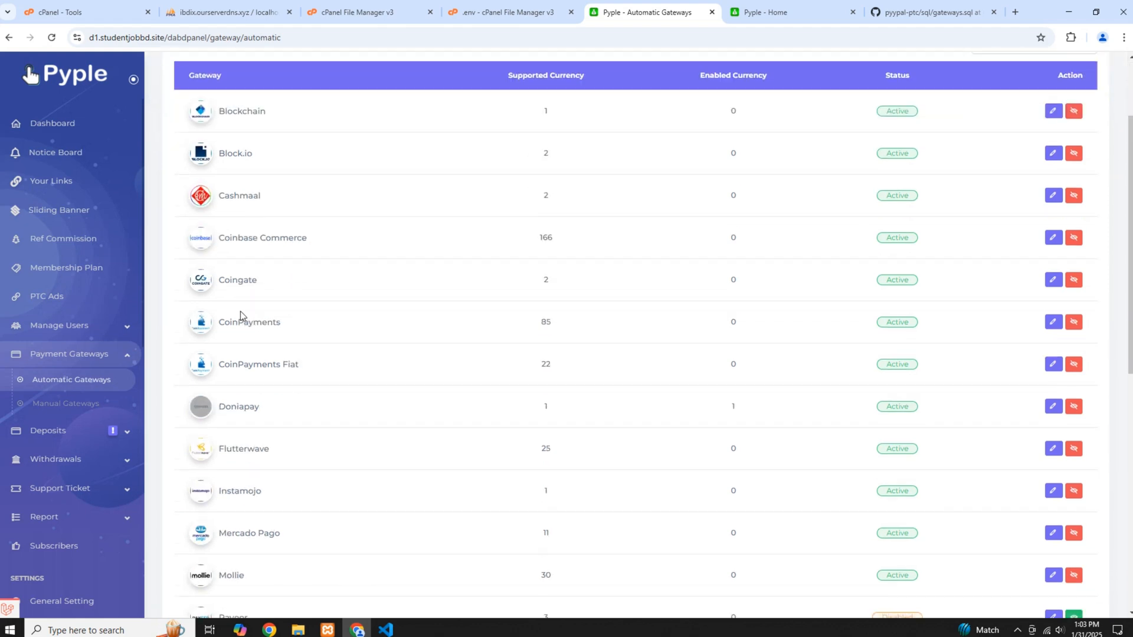
{"action": "double_click", "coordinate": [239, 407]}
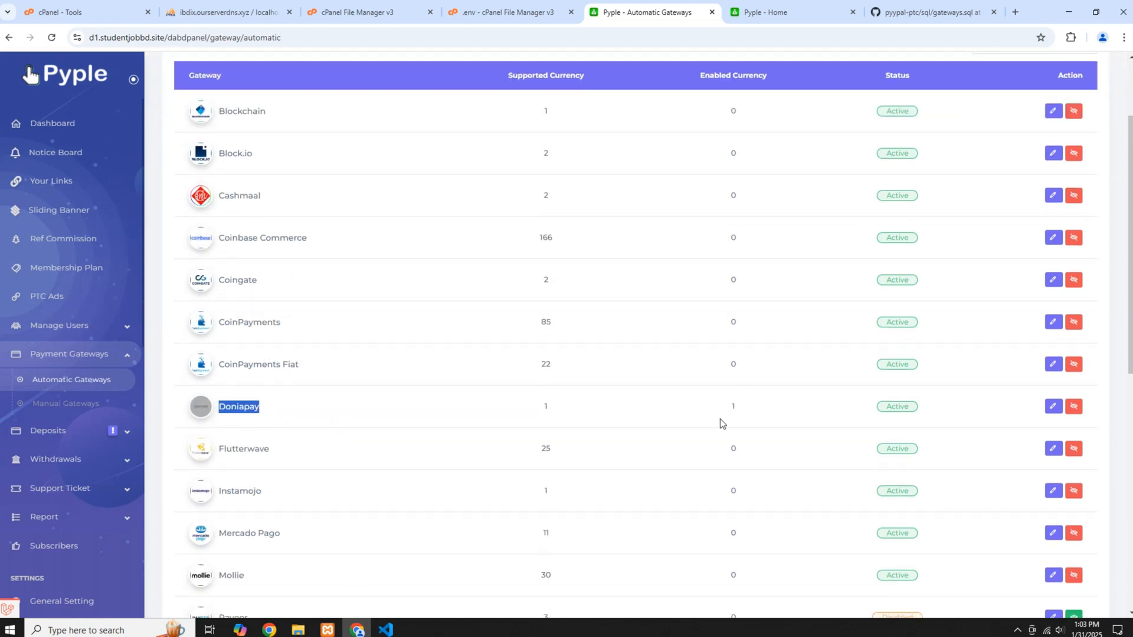
{"action": "left_click", "coordinate": [1054, 406]}
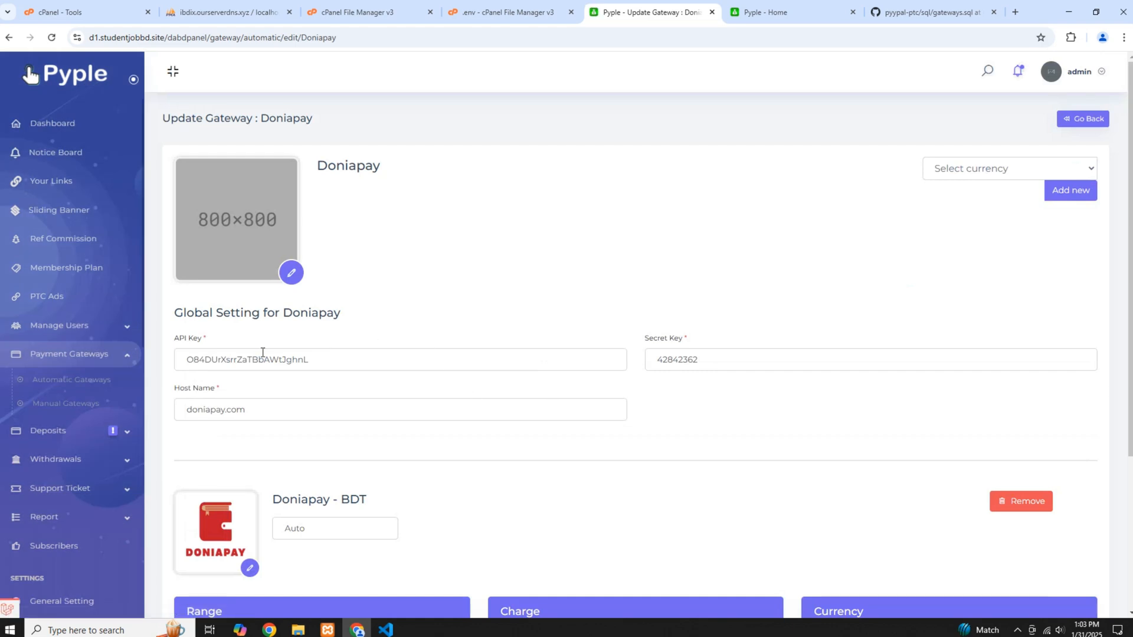
Choose the square red Doniapay logo from the Downloads folder as the gateway's image
{"action": "scroll", "coordinate": [260, 339], "scroll_direction": "down", "scroll_amount": 2}
{"action": "scroll", "coordinate": [256, 323], "scroll_direction": "up", "scroll_amount": 2}
{"action": "left_click", "coordinate": [293, 274]}
{"action": "scroll", "coordinate": [310, 211], "scroll_direction": "down", "scroll_amount": 3}
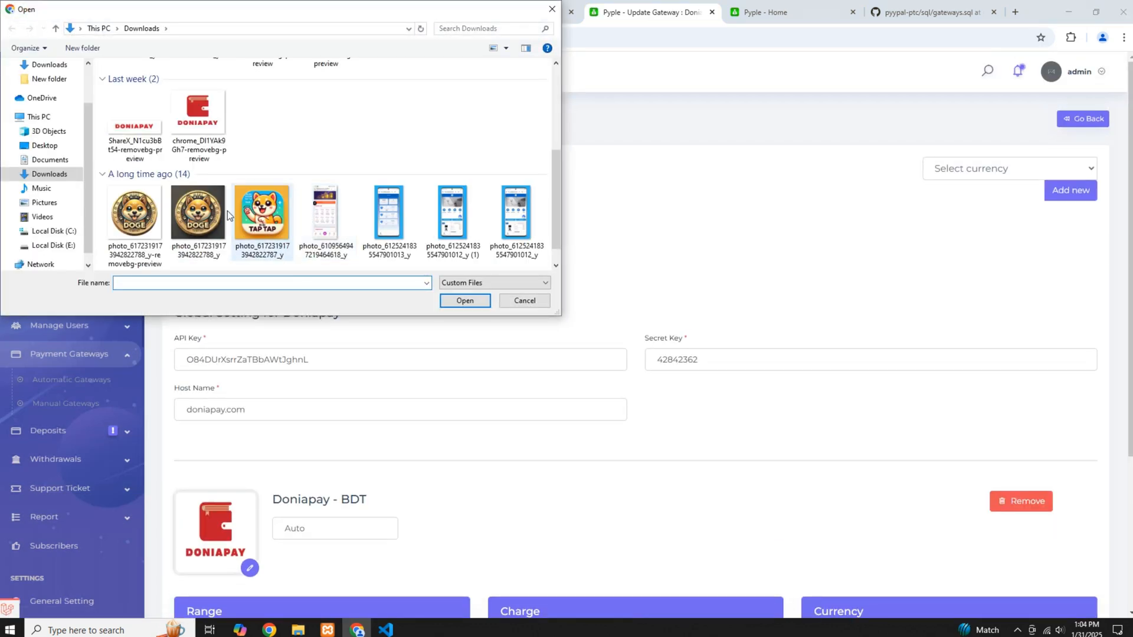
{"action": "left_click", "coordinate": [198, 118]}
{"action": "left_click", "coordinate": [456, 301]}
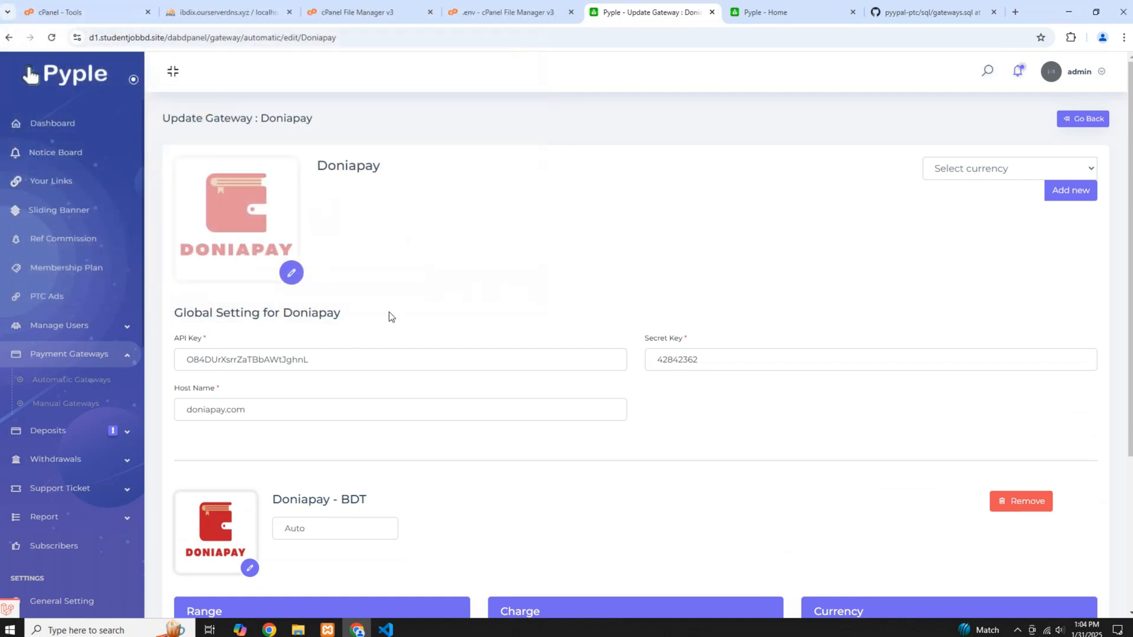
Review the API key, secret key and host name fields in Doniapay's global settings
{"action": "scroll", "coordinate": [388, 312], "scroll_direction": "down", "scroll_amount": 1}
{"action": "double_click", "coordinate": [243, 238]}
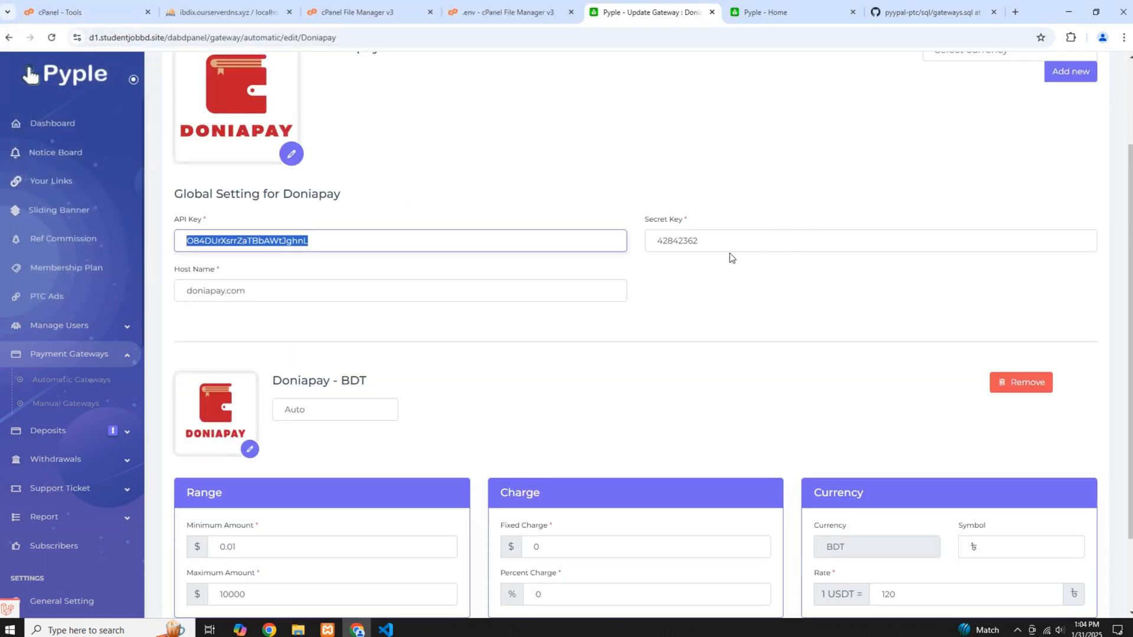
{"action": "left_click", "coordinate": [697, 247]}
{"action": "double_click", "coordinate": [275, 287]}
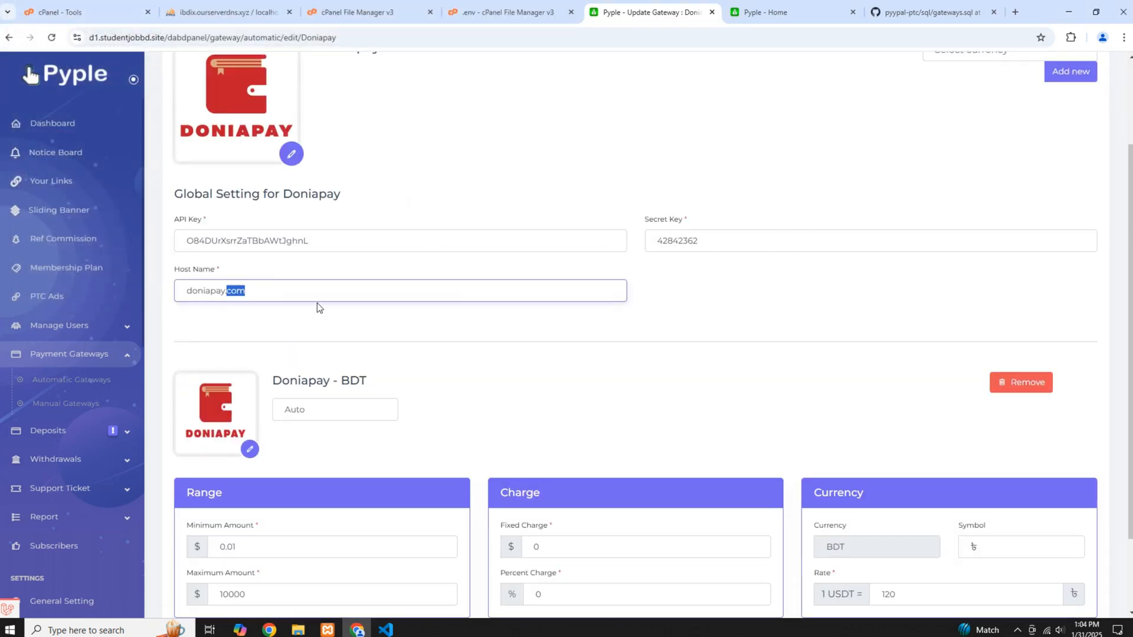
Go to doniapay.com, dismiss its notification and open the API credentials page in the user dashboard's settings
{"action": "left_click", "coordinate": [890, 8]}
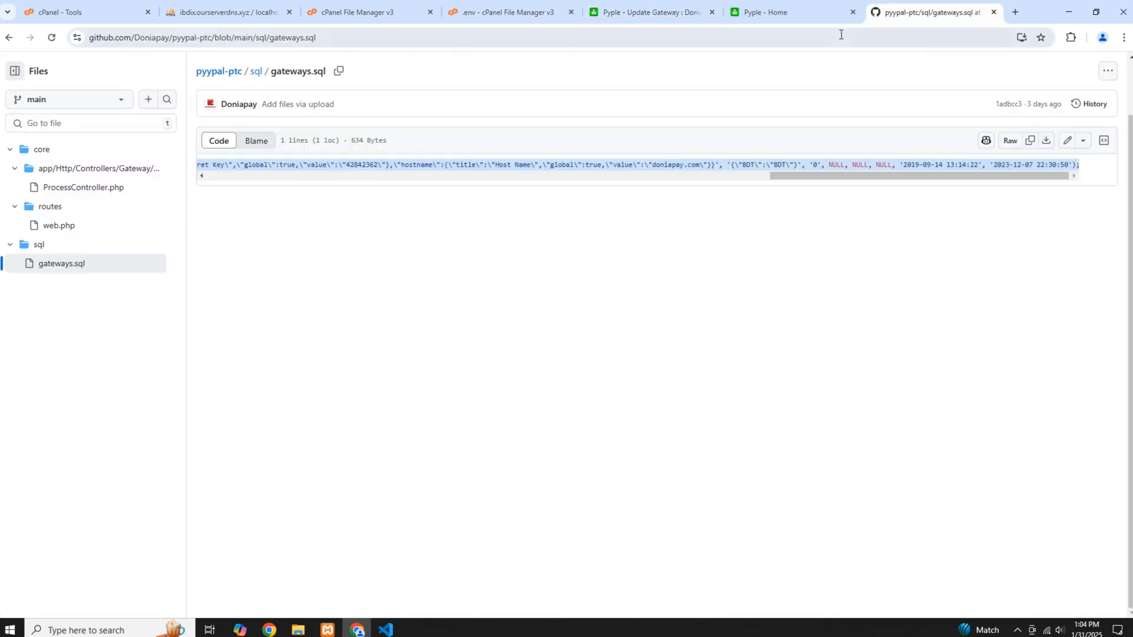
{"action": "left_click", "coordinate": [840, 35]}
{"action": "type", "text": "doniapay"}
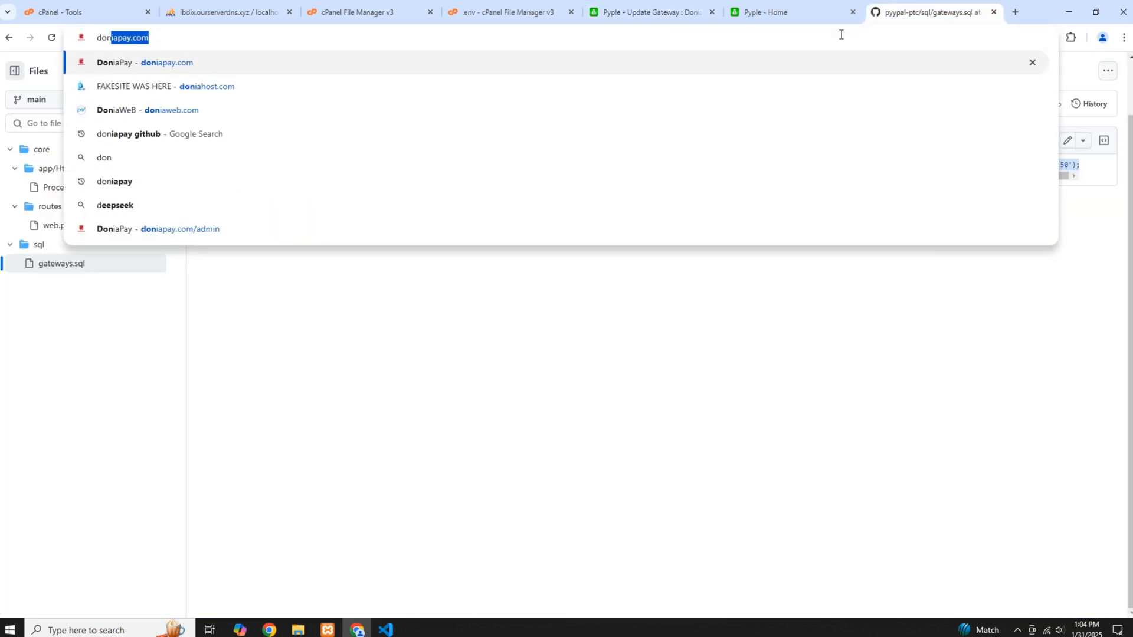
{"action": "key", "text": "Return"}
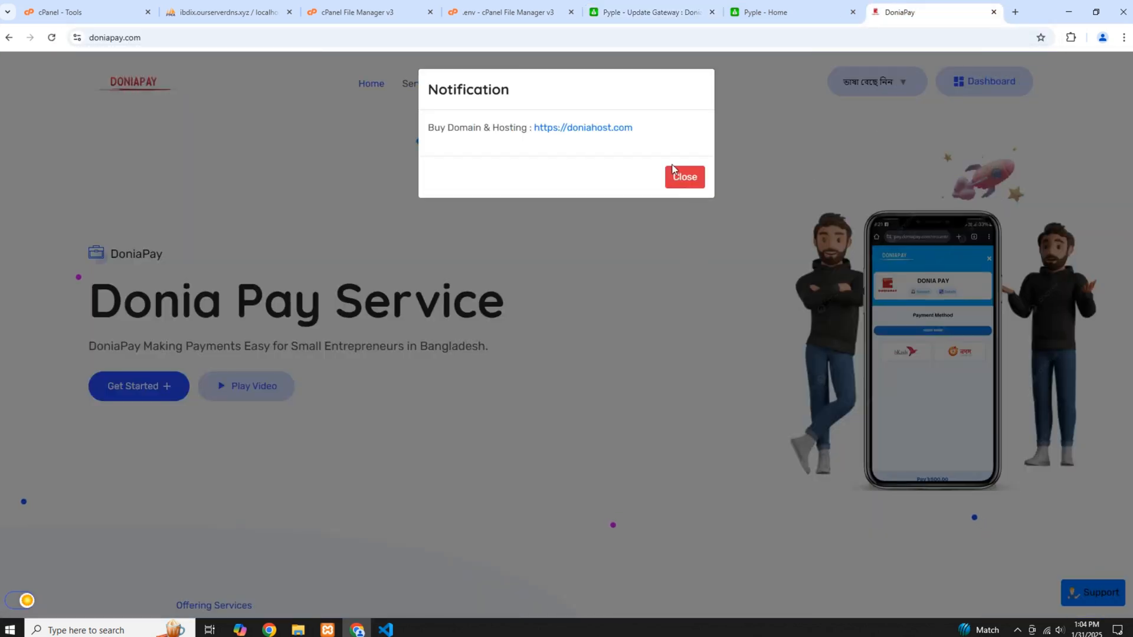
{"action": "left_click", "coordinate": [673, 170]}
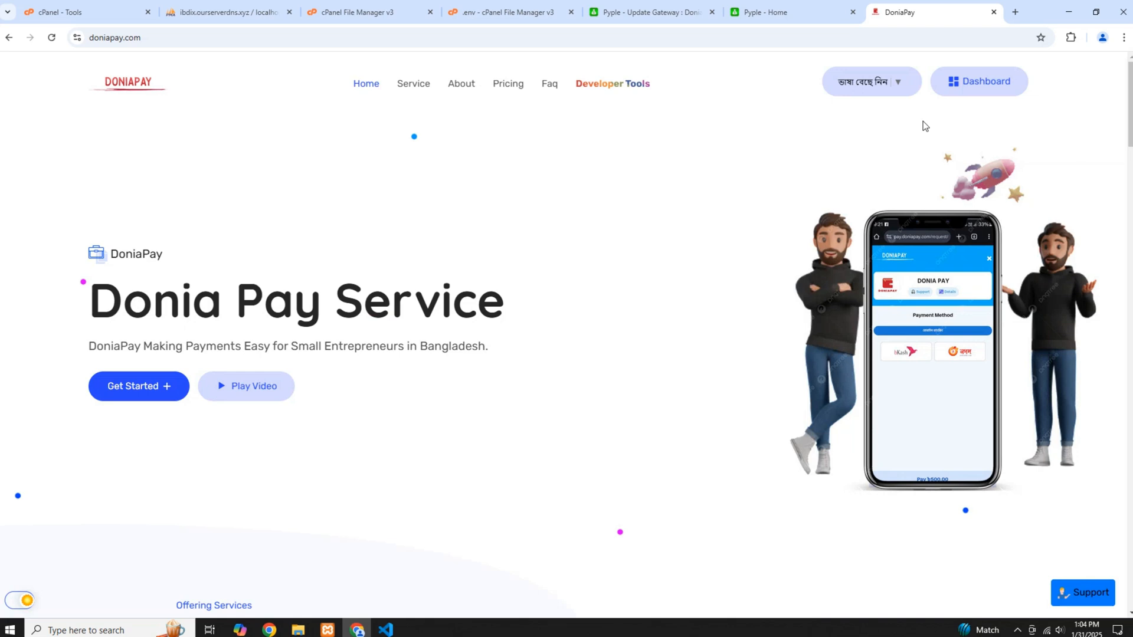
{"action": "left_click", "coordinate": [984, 81]}
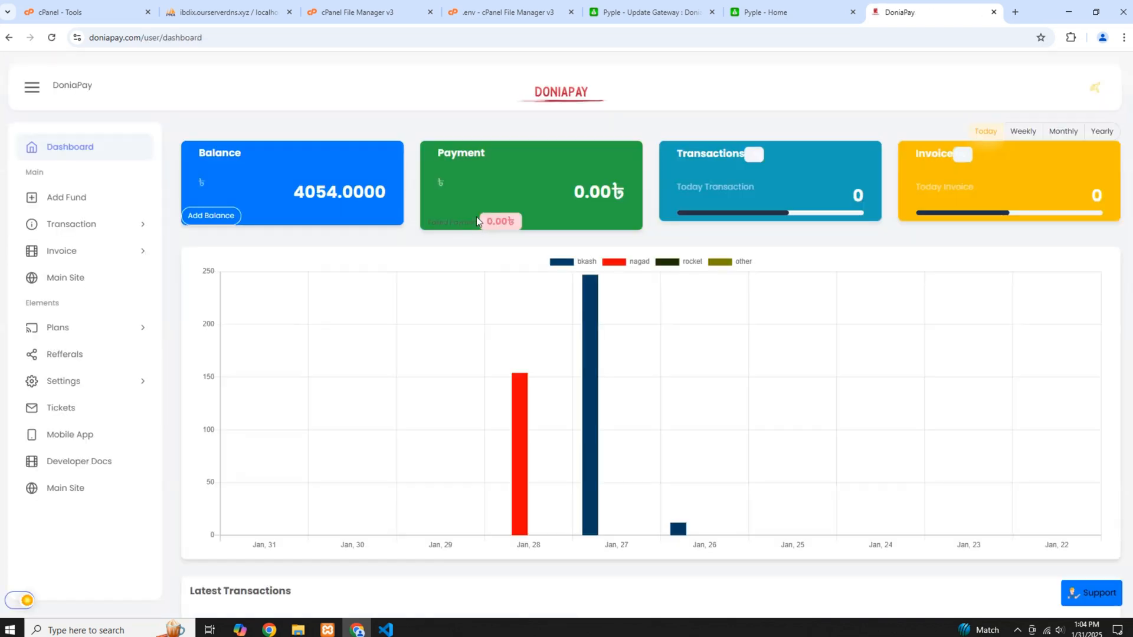
{"action": "left_click", "coordinate": [72, 383]}
{"action": "left_click", "coordinate": [82, 439]}
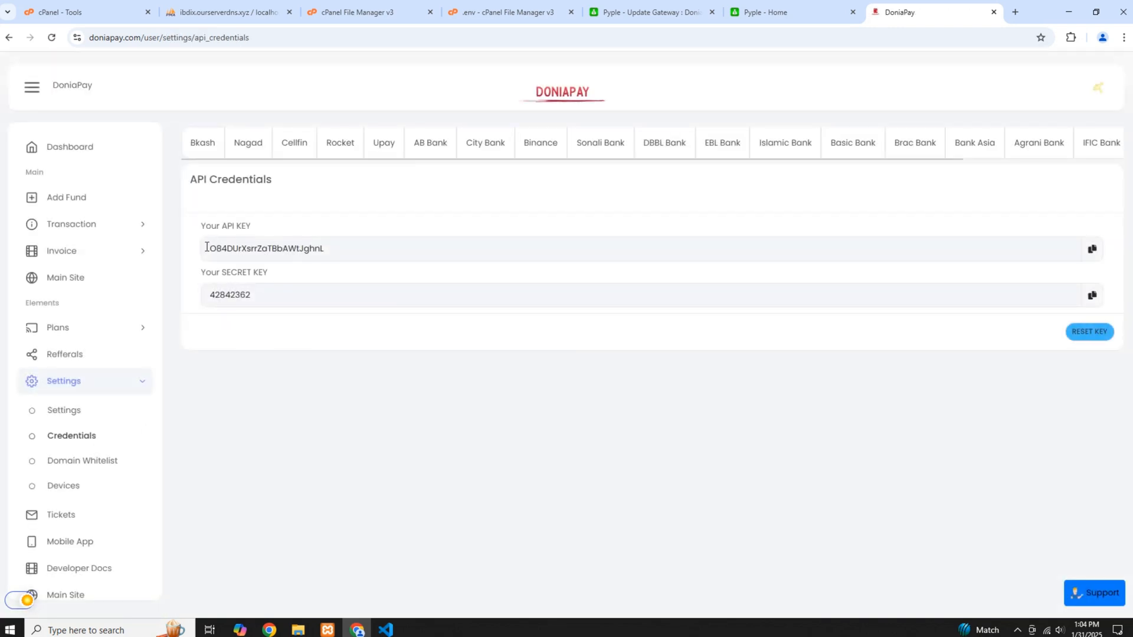
Compare the API key and secret key on DoniaPay's credentials page with the key fields of the Pyple gateway
{"action": "left_click_drag", "start_coordinate": [207, 247], "coordinate": [320, 251]}
{"action": "left_click", "coordinate": [646, 13]}
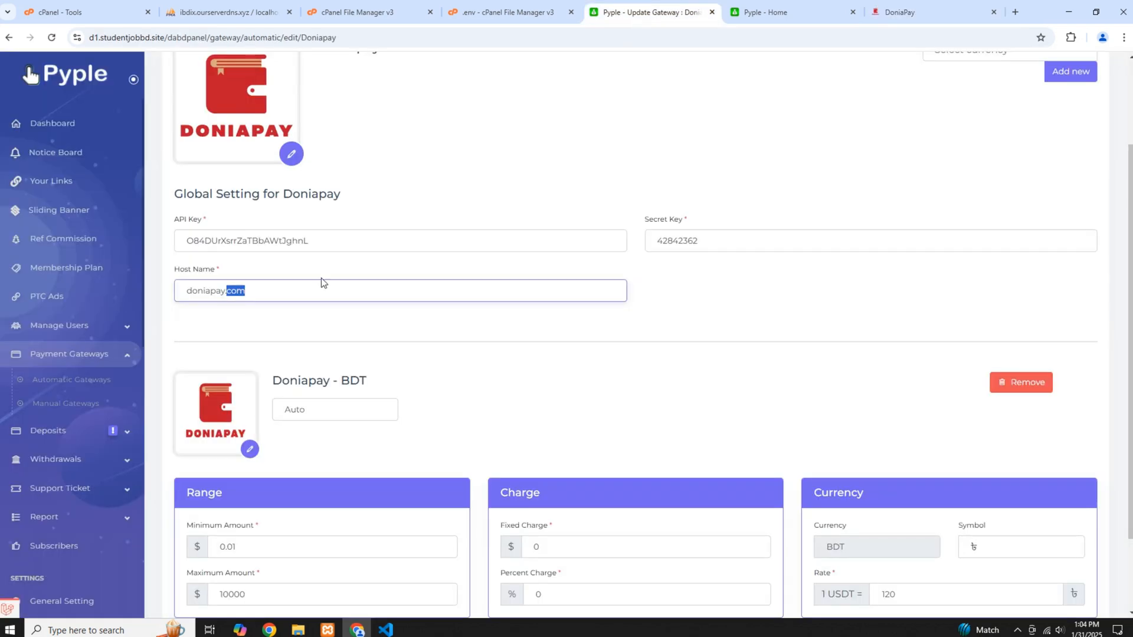
{"action": "left_click", "coordinate": [271, 241]}
{"action": "key", "text": "ctrl+a"}
{"action": "left_click", "coordinate": [899, 12]}
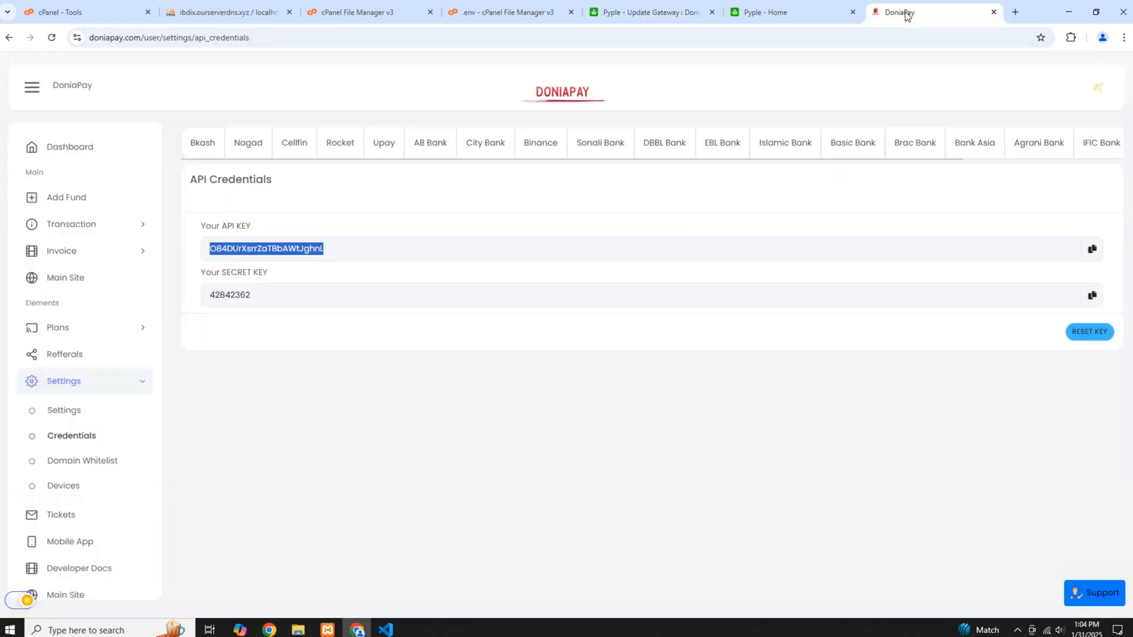
{"action": "left_click", "coordinate": [655, 12]}
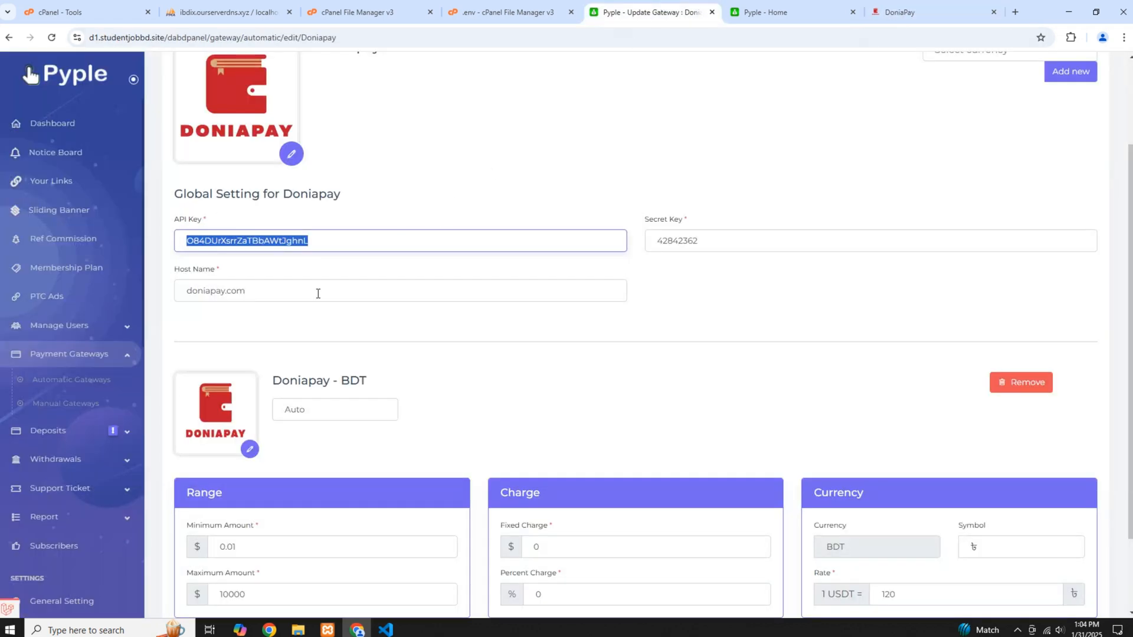
{"action": "left_click", "coordinate": [808, 241]}
{"action": "key", "text": "ctrl+a"}
Return to the DoniaPay account and examine its domain whitelist settings
{"action": "left_click", "coordinate": [900, 12]}
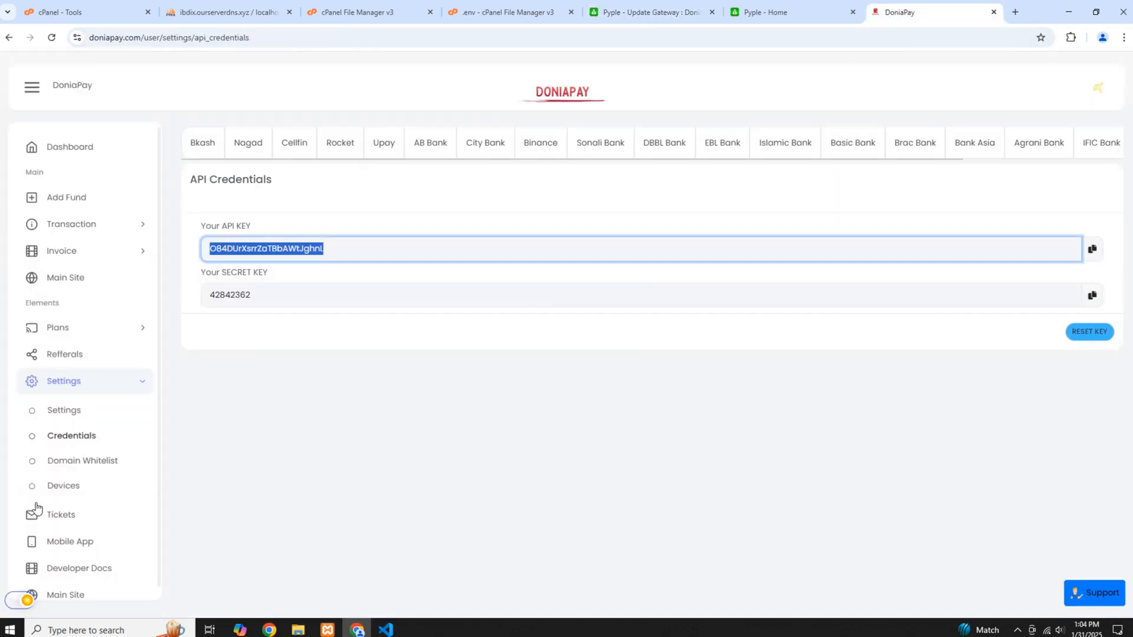
{"action": "scroll", "coordinate": [82, 461], "scroll_direction": "down", "scroll_amount": 1}
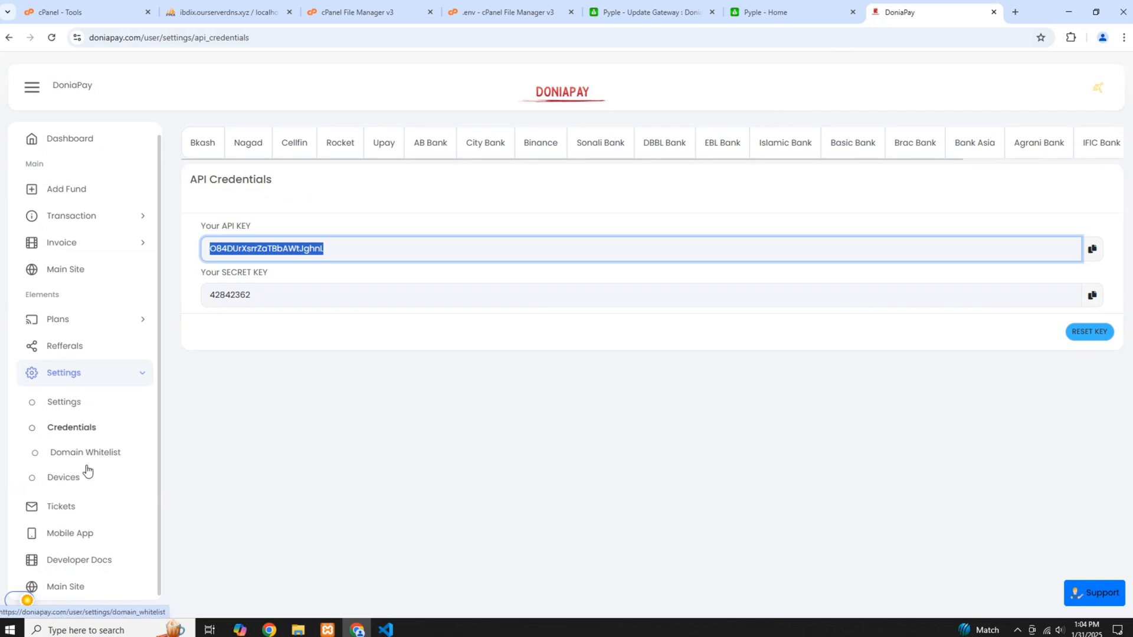
{"action": "left_click", "coordinate": [68, 460]}
{"action": "left_click", "coordinate": [68, 461]}
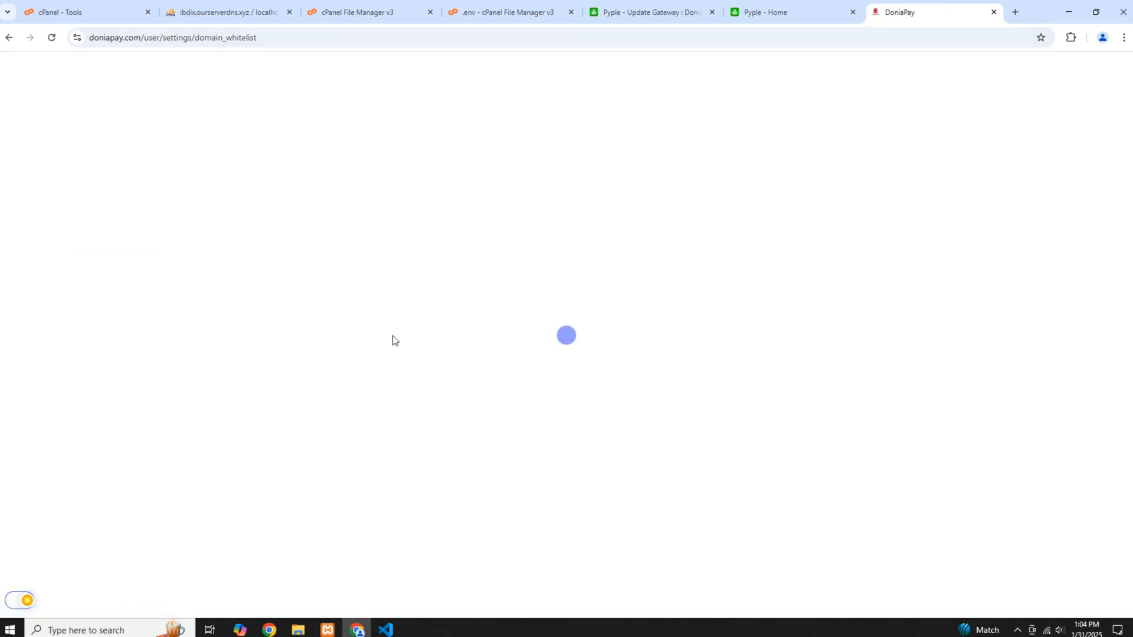
{"action": "left_click_drag", "start_coordinate": [303, 270], "coordinate": [364, 273]}
Check the host name in the Doniapay gateway's global settings in the Pyple admin
{"action": "left_click", "coordinate": [686, 9]}
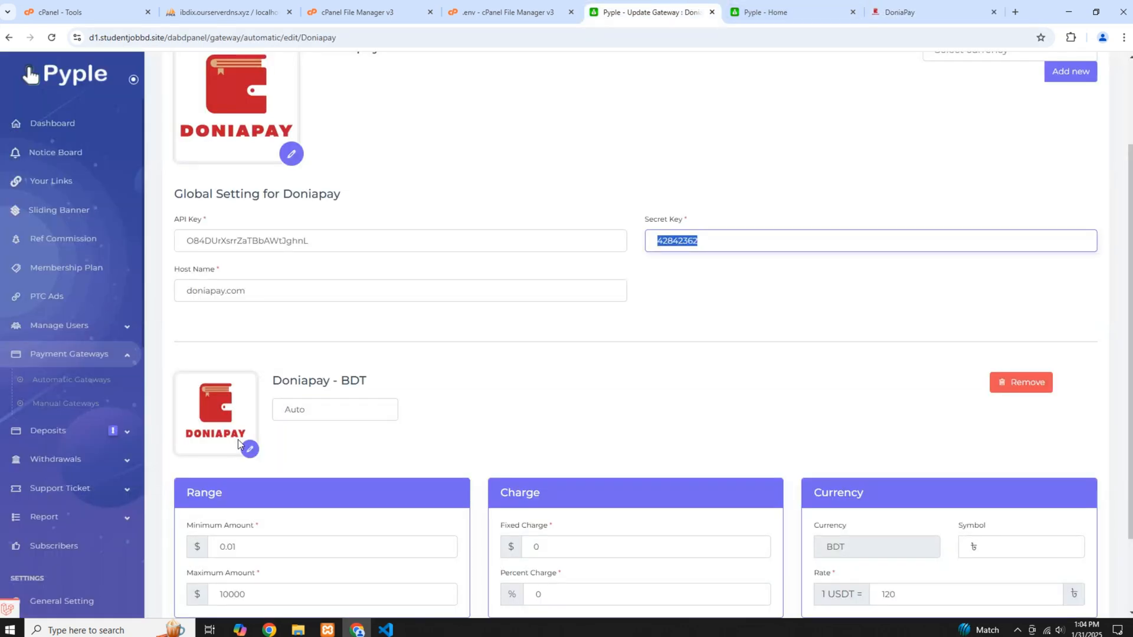
{"action": "double_click", "coordinate": [214, 292]}
{"action": "double_click", "coordinate": [255, 295]}
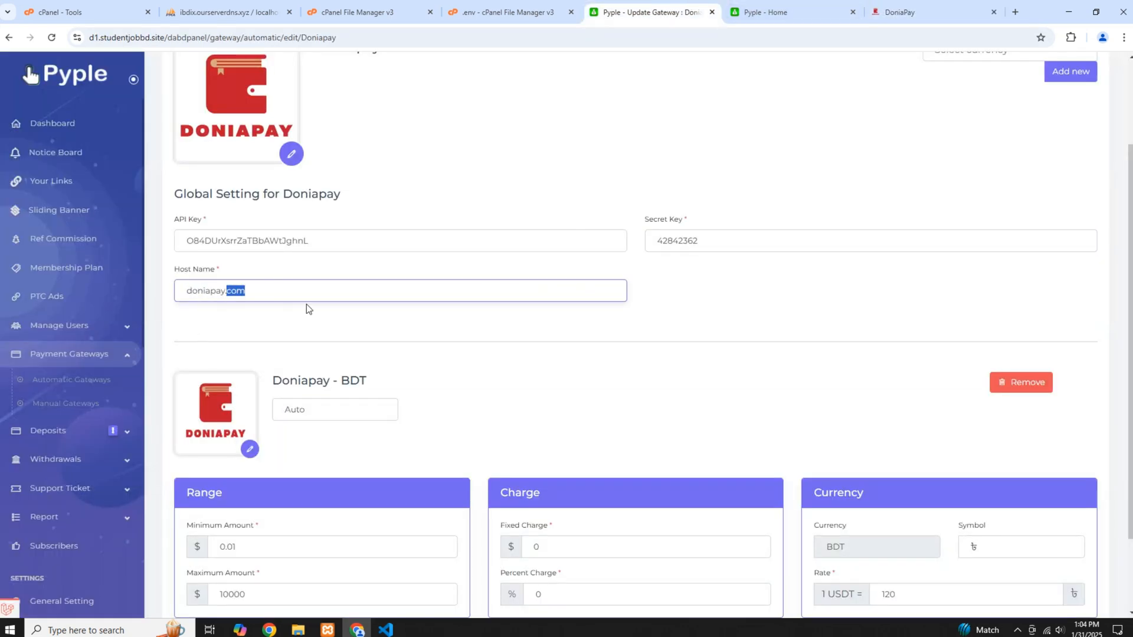
Remove the existing BDT currency named Auto from the Doniapay gateway and confirm its deletion
{"action": "scroll", "coordinate": [264, 304], "scroll_direction": "down", "scroll_amount": 2}
{"action": "left_click", "coordinate": [372, 248]}
{"action": "scroll", "coordinate": [1124, 593], "scroll_direction": "up", "scroll_amount": 4}
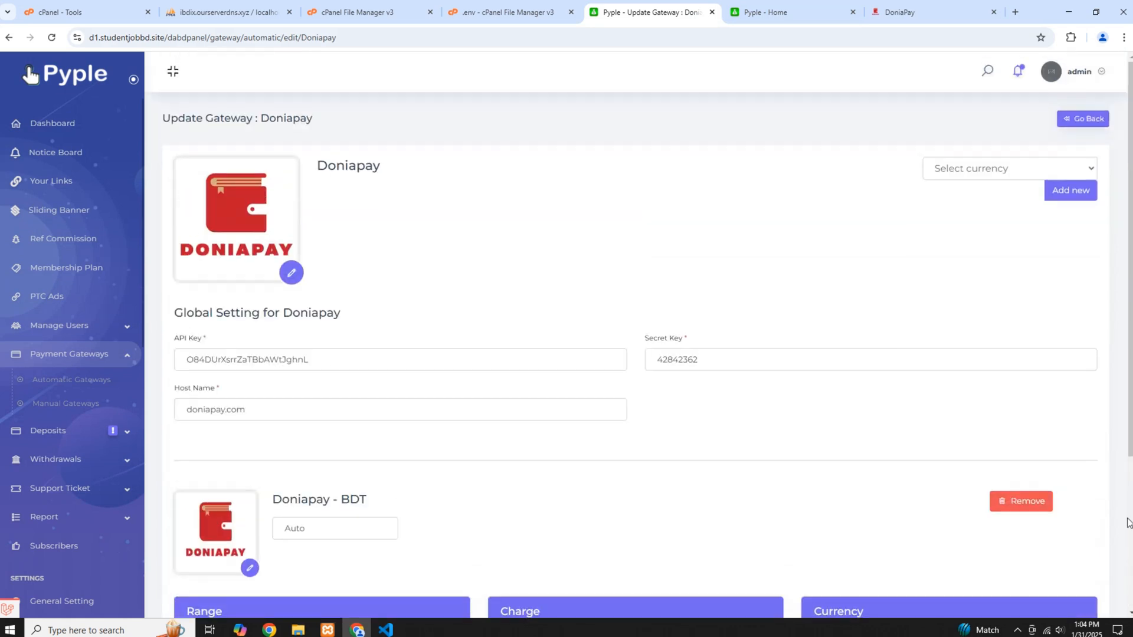
{"action": "left_click", "coordinate": [1003, 506]}
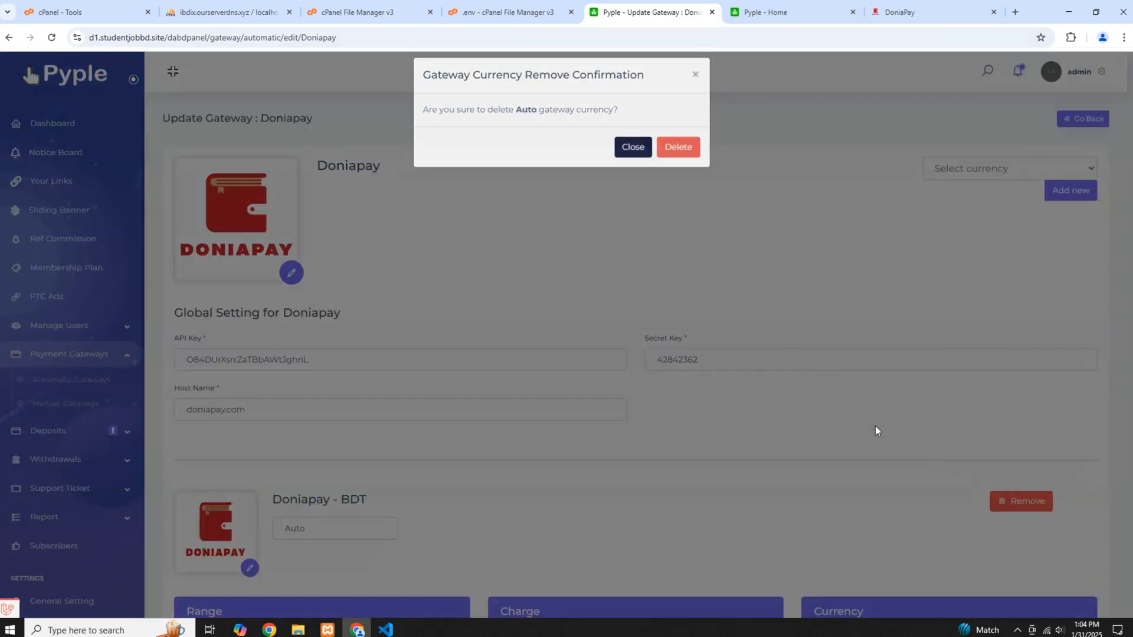
{"action": "left_click", "coordinate": [674, 152]}
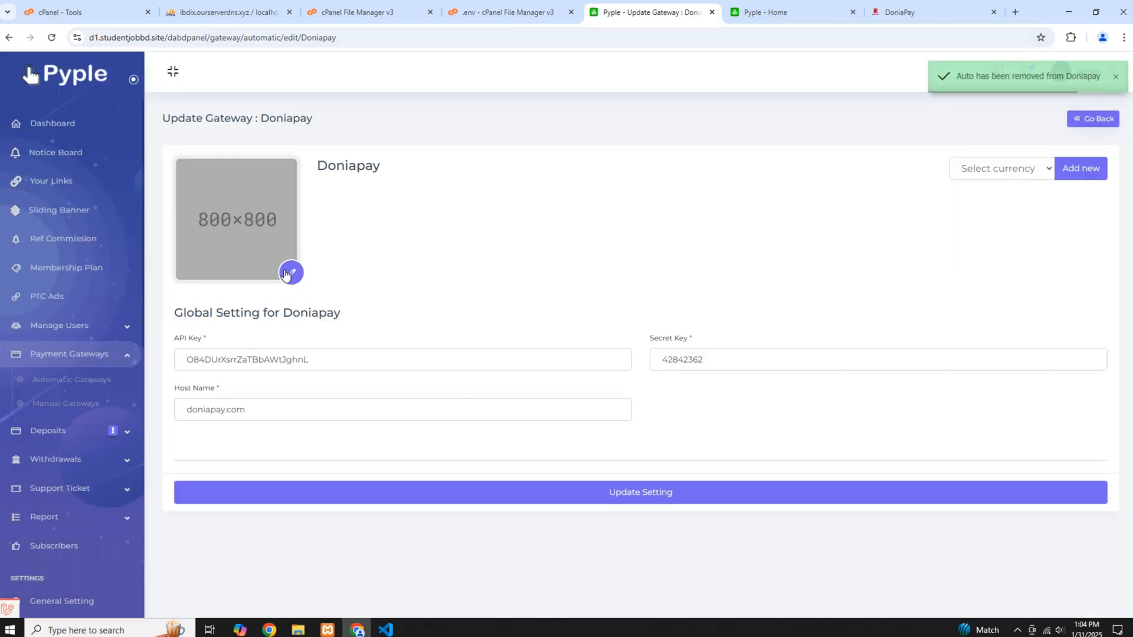
Set the Doniapay gateway's main image to the DONIAPAY wallet logo from the Downloads folder
{"action": "left_click", "coordinate": [291, 273]}
{"action": "scroll", "coordinate": [291, 196], "scroll_direction": "down", "scroll_amount": 3}
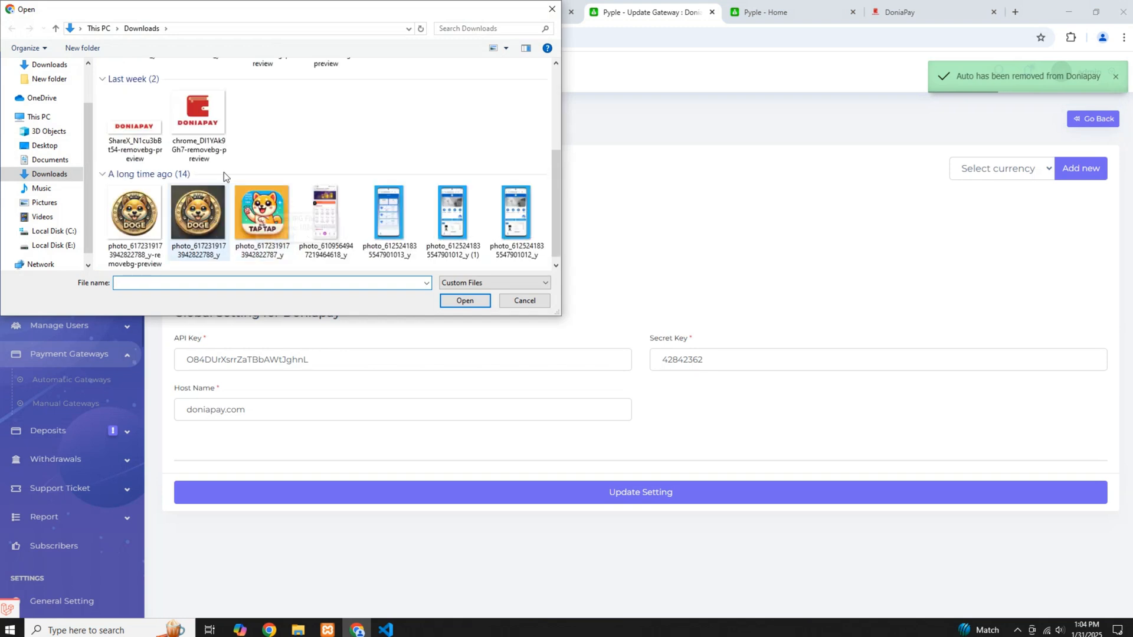
{"action": "left_click", "coordinate": [212, 130]}
{"action": "left_click", "coordinate": [465, 301]}
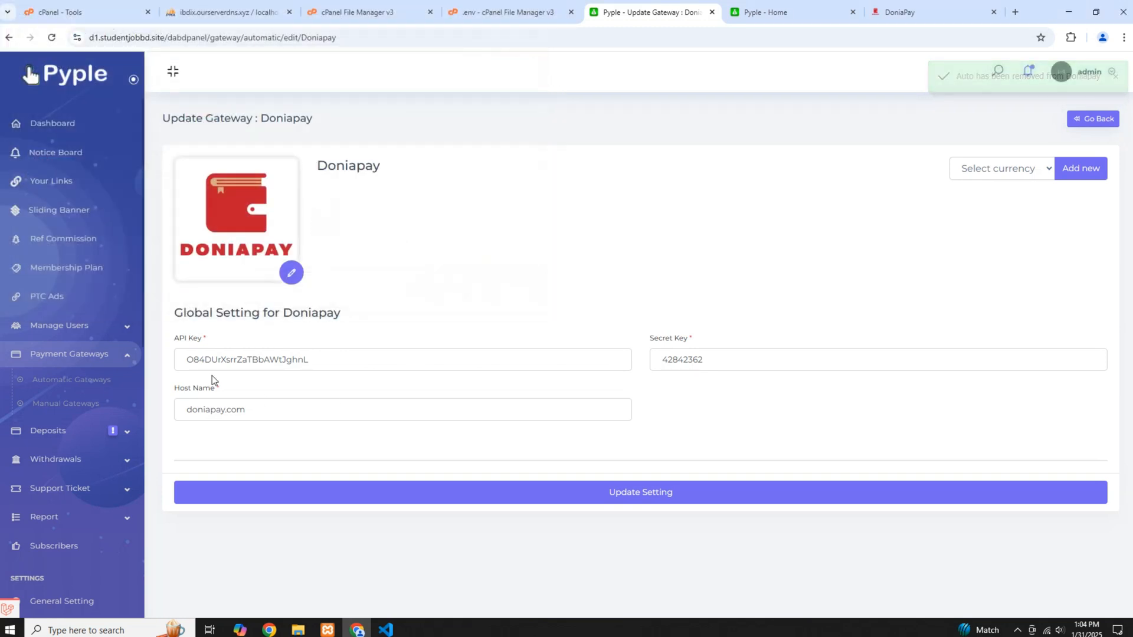
Add BDT as a new currency for the Doniapay gateway
{"action": "left_click", "coordinate": [1006, 170]}
{"action": "left_click", "coordinate": [983, 205]}
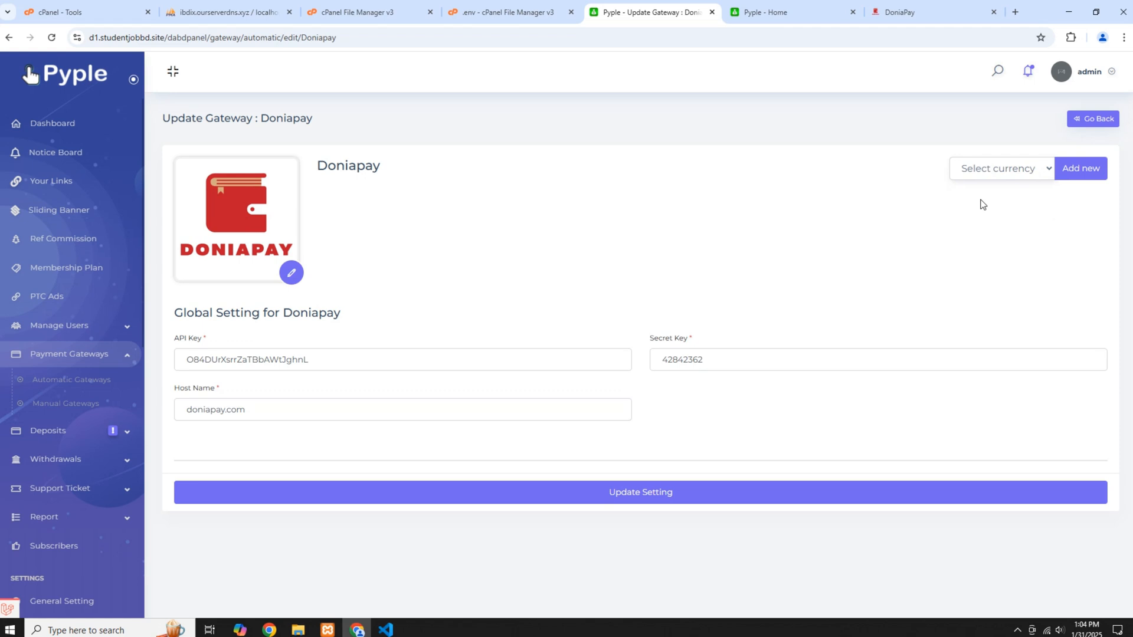
{"action": "left_click", "coordinate": [1079, 169]}
Give the Doniapay - BDT currency the DONIAPAY wallet logo from Downloads and name it Auto
{"action": "scroll", "coordinate": [258, 372], "scroll_direction": "down", "scroll_amount": 3}
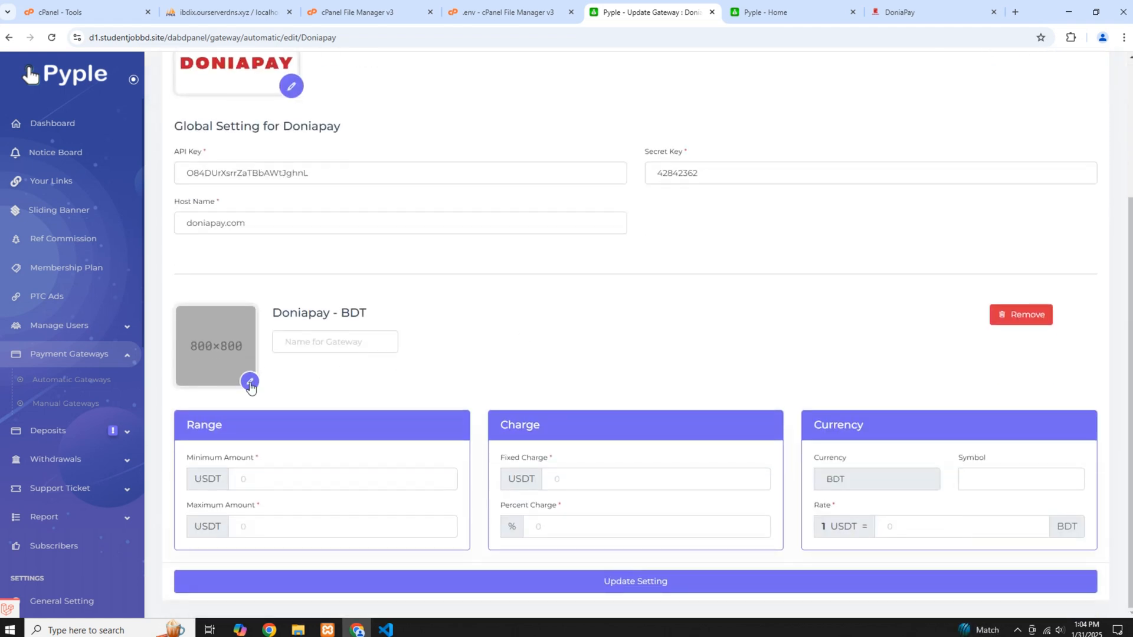
{"action": "left_click", "coordinate": [254, 377]}
{"action": "scroll", "coordinate": [277, 236], "scroll_direction": "down", "scroll_amount": 5}
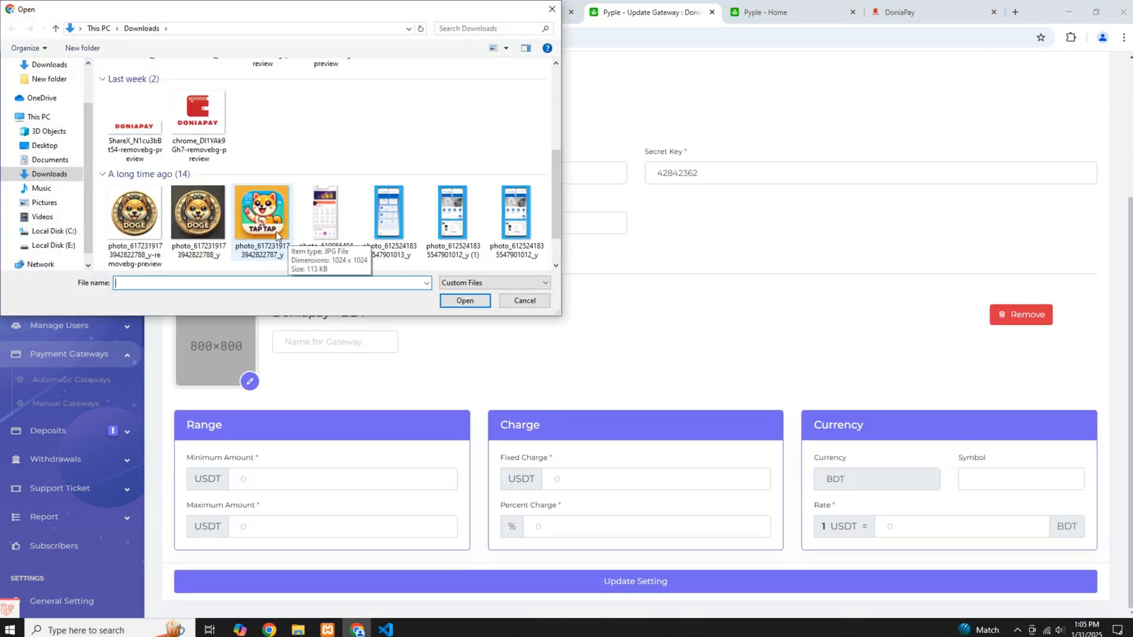
{"action": "left_click", "coordinate": [197, 103]}
{"action": "left_click", "coordinate": [465, 301]}
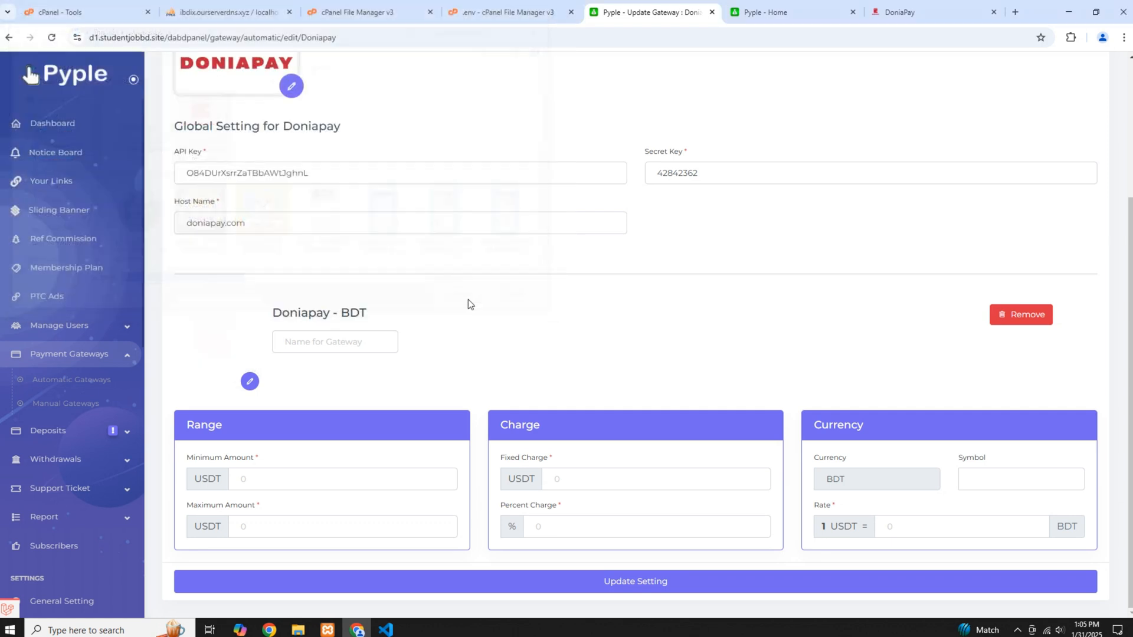
{"action": "left_click", "coordinate": [340, 336]}
{"action": "type", "text": "Auto"}
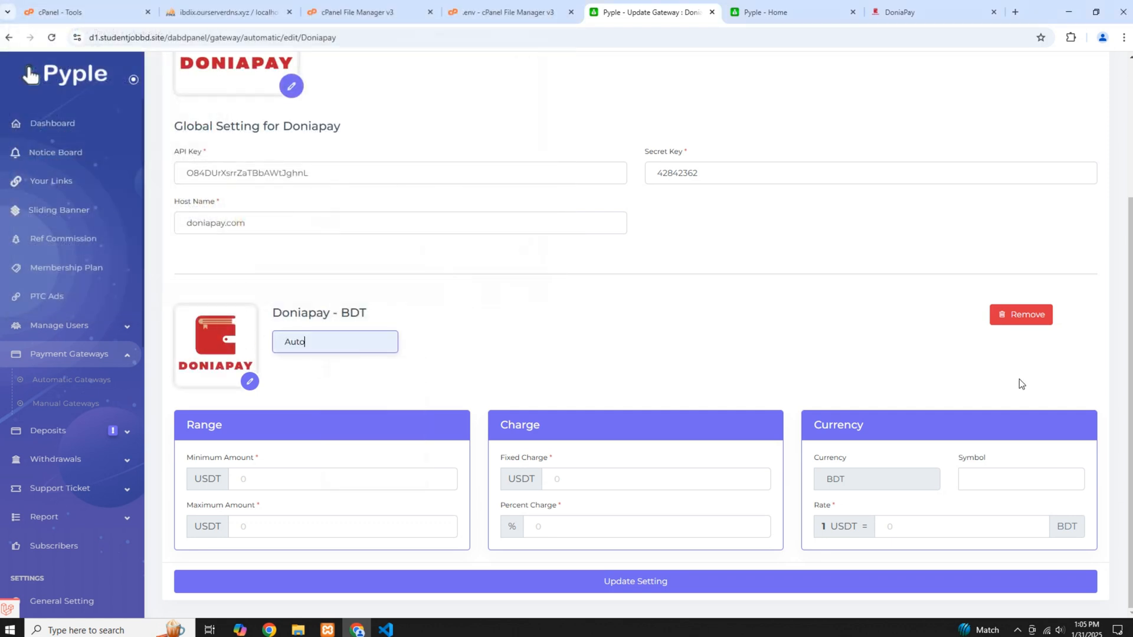
Set the BDT currency's range to minimum 1 and maximum 2 USDT, with fixed and percent charges of 0
{"action": "left_click", "coordinate": [296, 479]}
{"action": "left_click", "coordinate": [312, 505]}
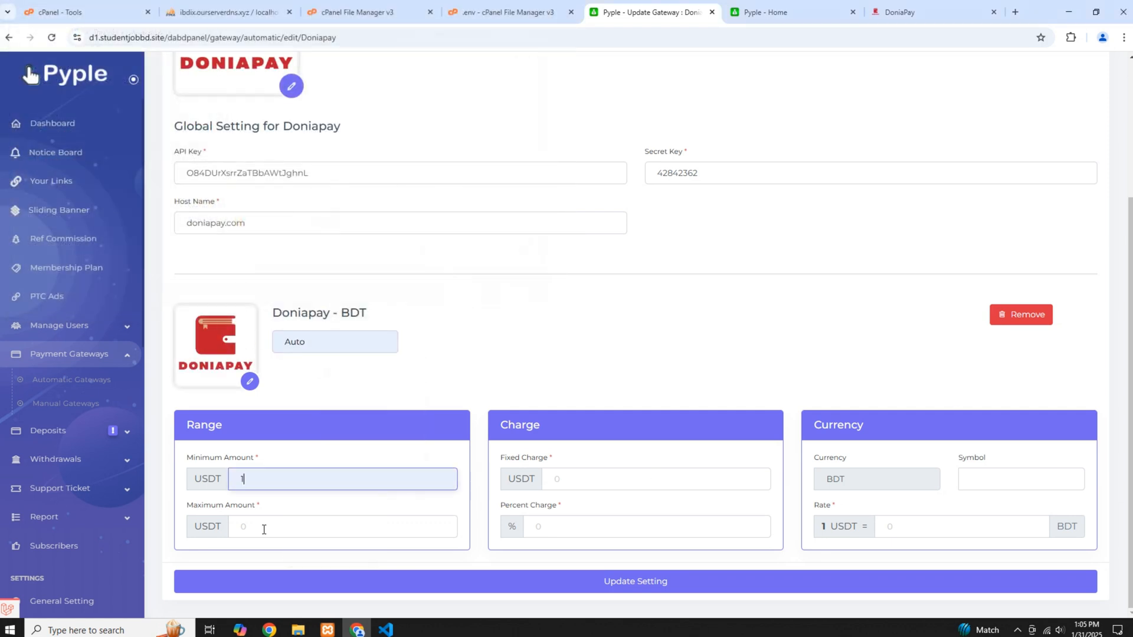
{"action": "left_click", "coordinate": [264, 527]}
{"action": "left_click", "coordinate": [301, 392]}
{"action": "left_click", "coordinate": [555, 472]}
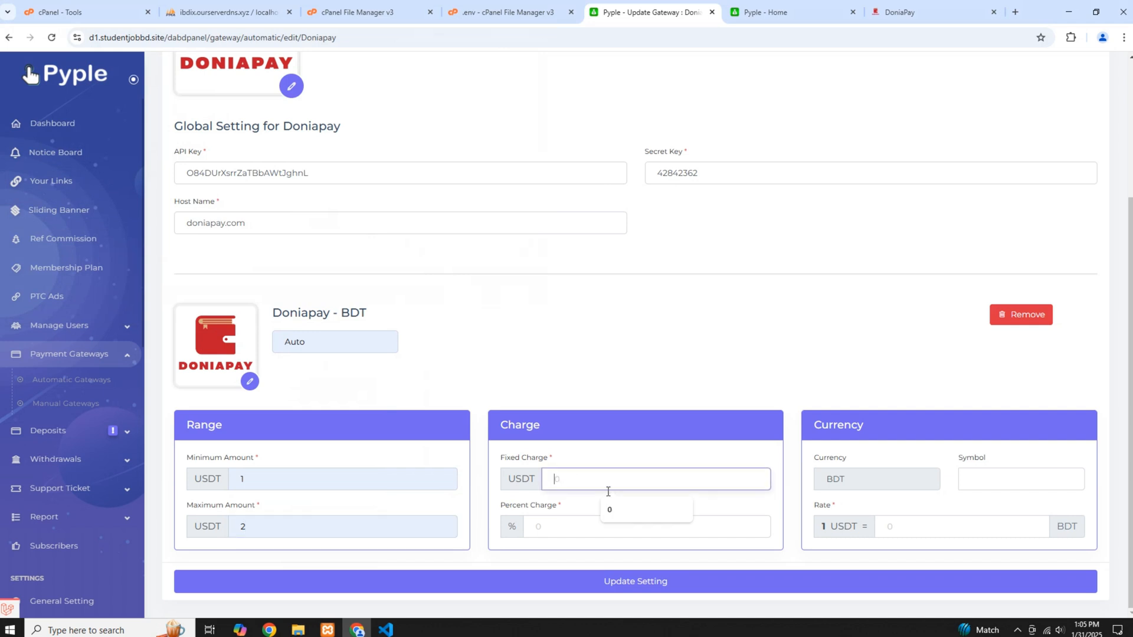
{"action": "left_click", "coordinate": [613, 509]}
{"action": "left_click", "coordinate": [567, 522]}
{"action": "left_click", "coordinate": [589, 553]}
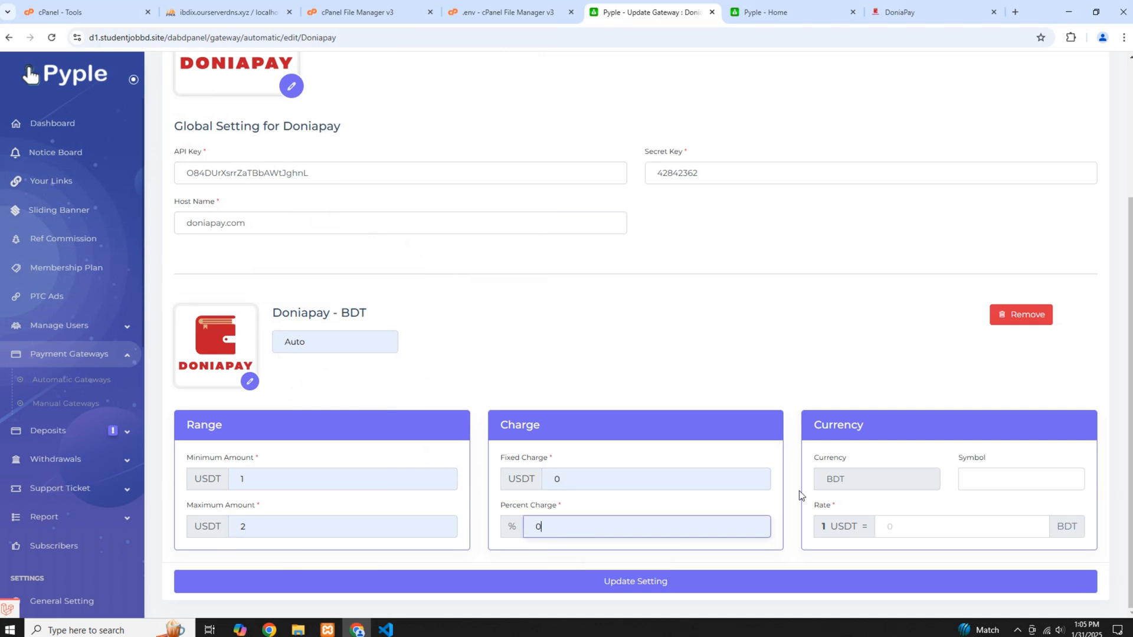
Set the currency symbol to ৳ and the rate to 100 per USDT, and save the gateway settings
{"action": "left_click", "coordinate": [977, 479]}
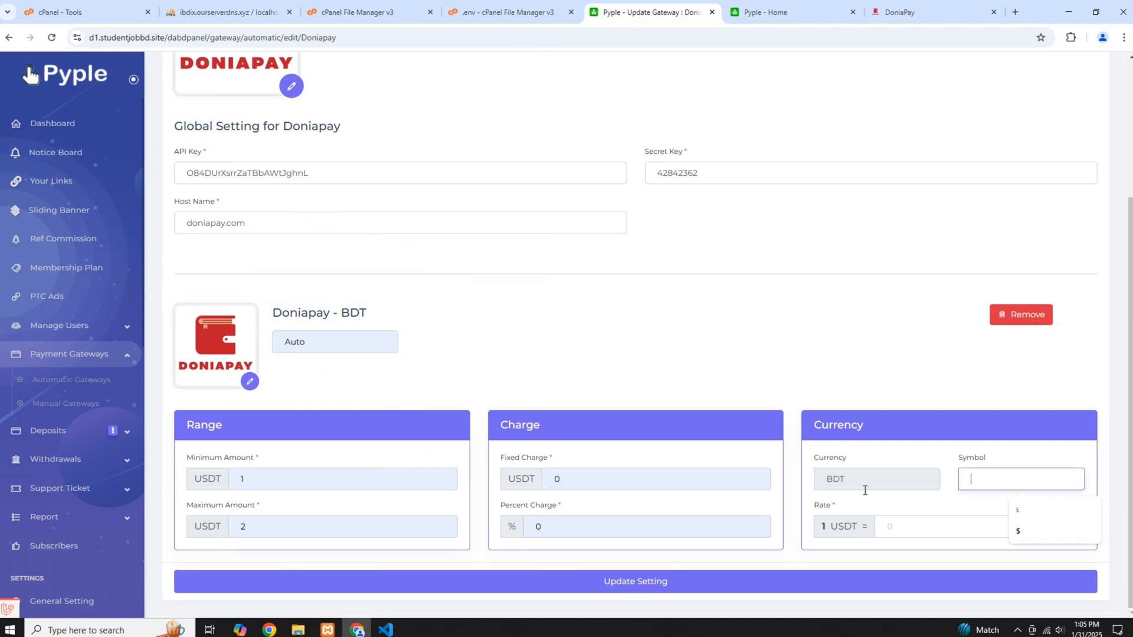
{"action": "left_click", "coordinate": [1016, 511]}
{"action": "left_click", "coordinate": [885, 527]}
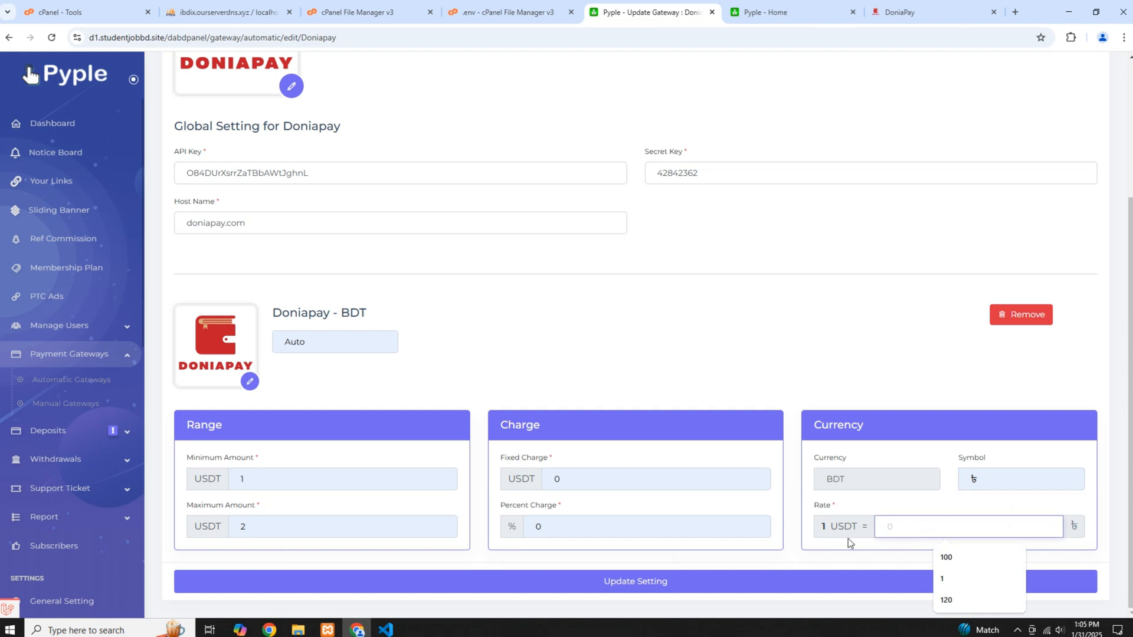
{"action": "left_click", "coordinate": [950, 556]}
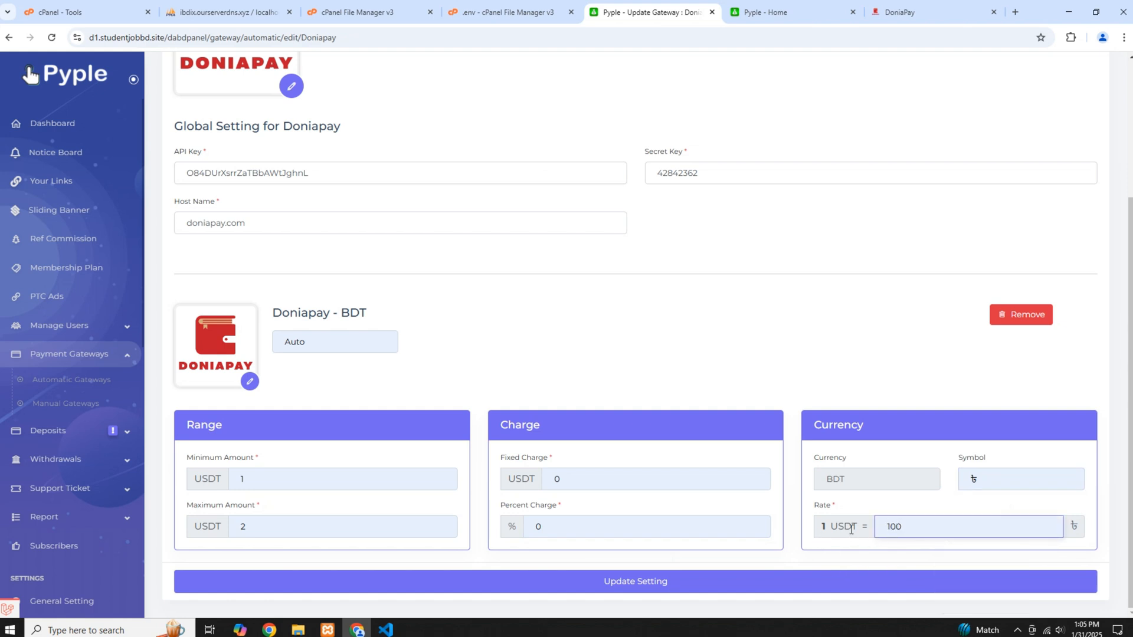
{"action": "left_click", "coordinate": [736, 583]}
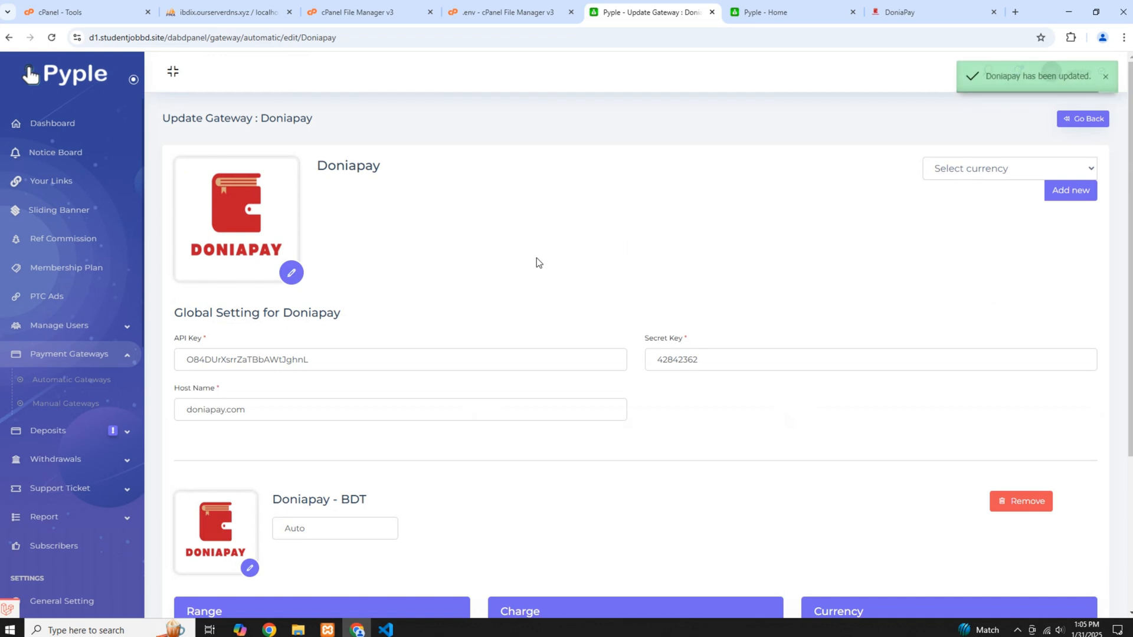
Reload the Pyple user site and open the deposit methods from the profile dashboard
{"action": "left_click", "coordinate": [765, 13]}
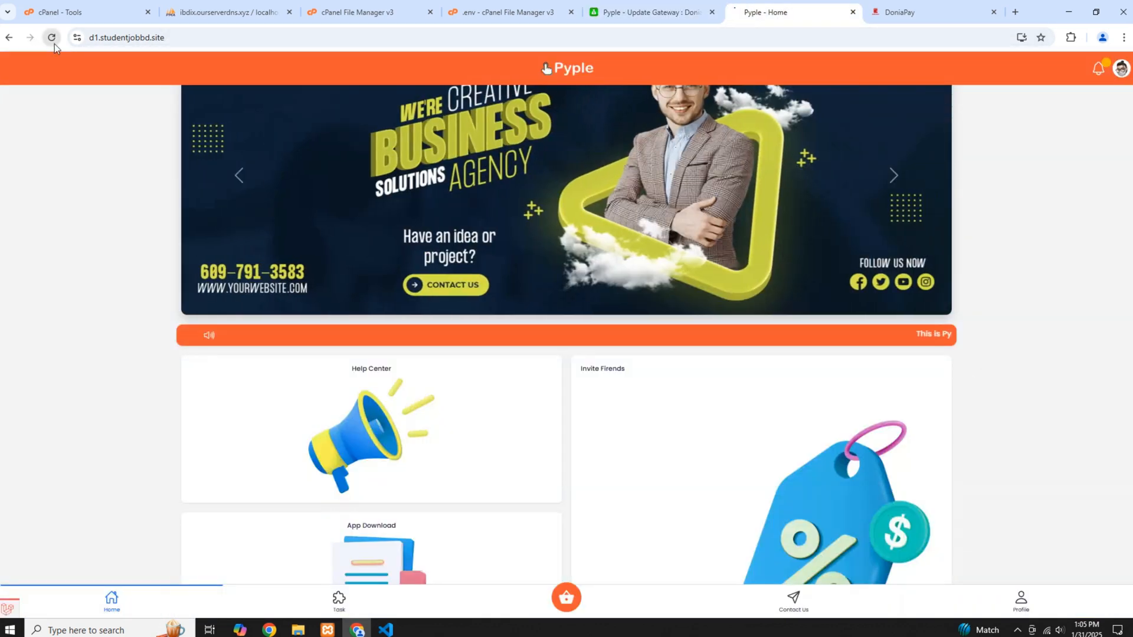
{"action": "left_click", "coordinate": [52, 37]}
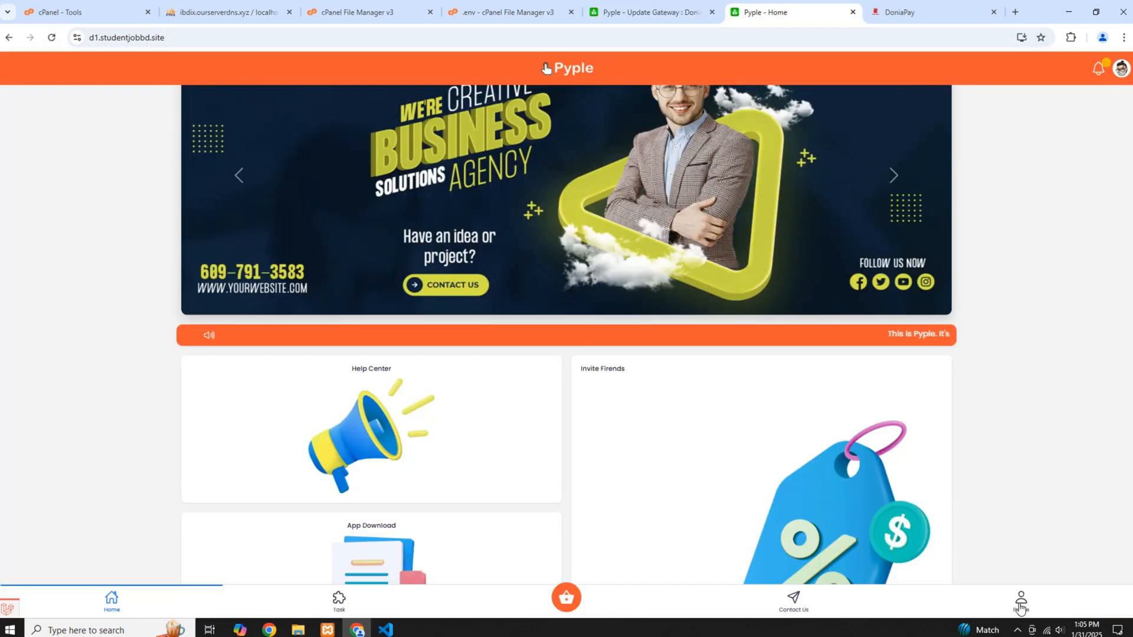
{"action": "left_click", "coordinate": [372, 286]}
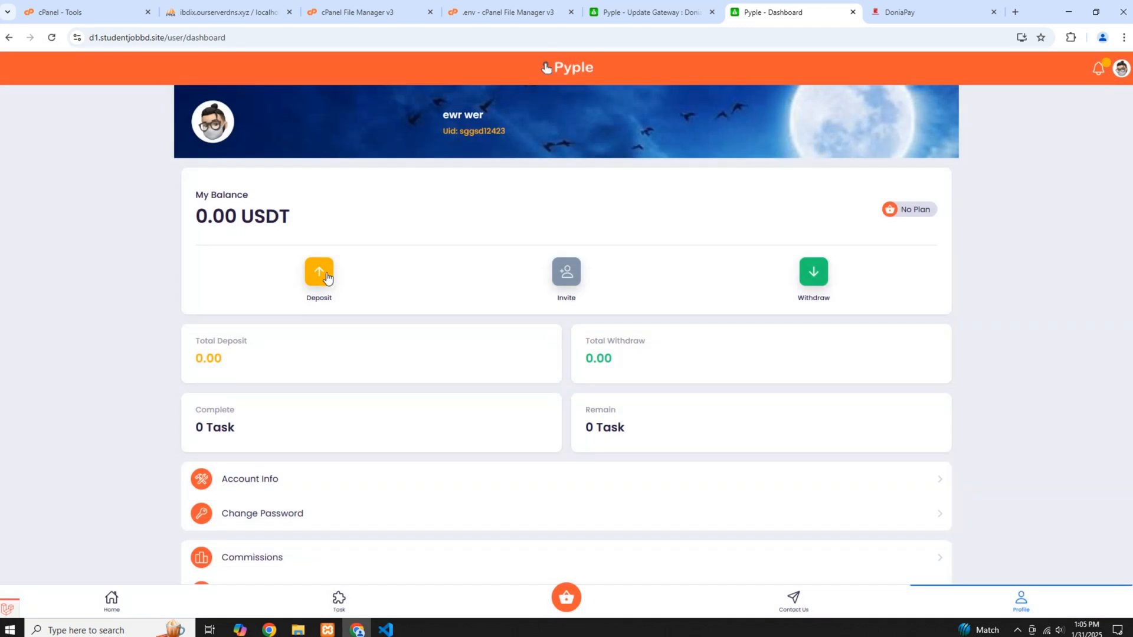
{"action": "left_click", "coordinate": [324, 275]}
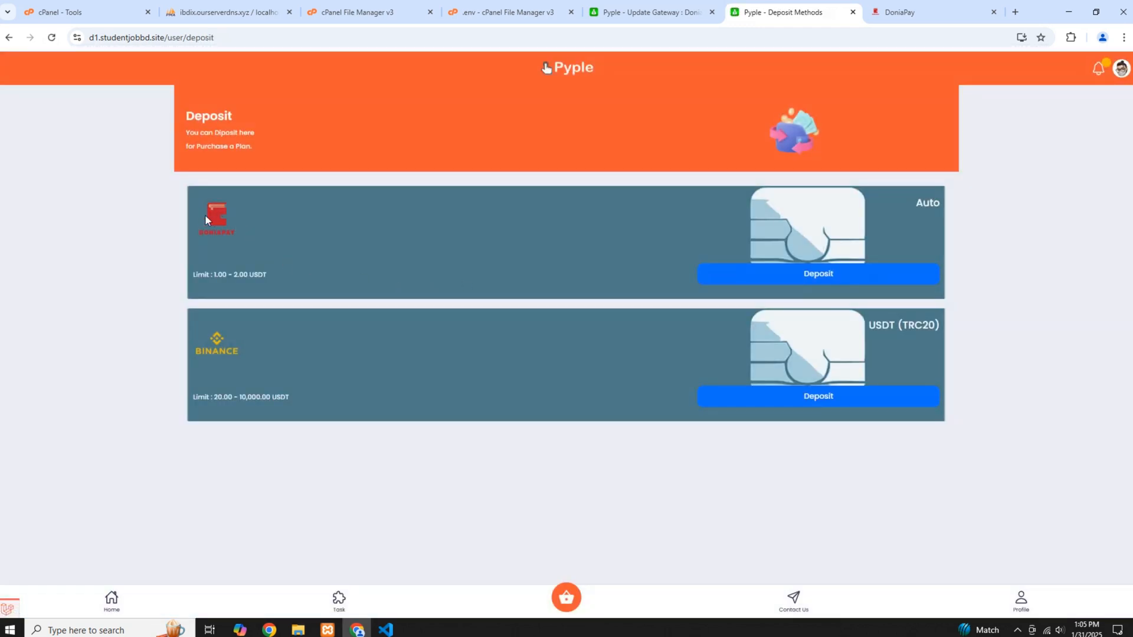
Start a deposit with the Auto method and confirm an amount of 2 USDT
{"action": "left_click", "coordinate": [751, 273]}
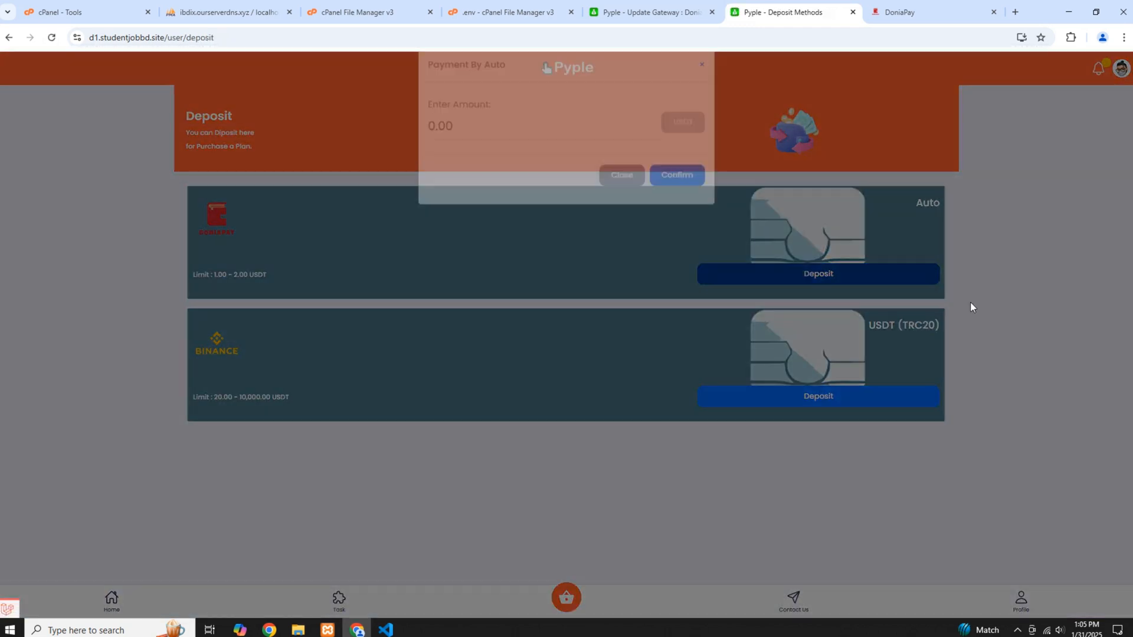
{"action": "left_click", "coordinate": [435, 147]}
{"action": "left_click", "coordinate": [501, 182]}
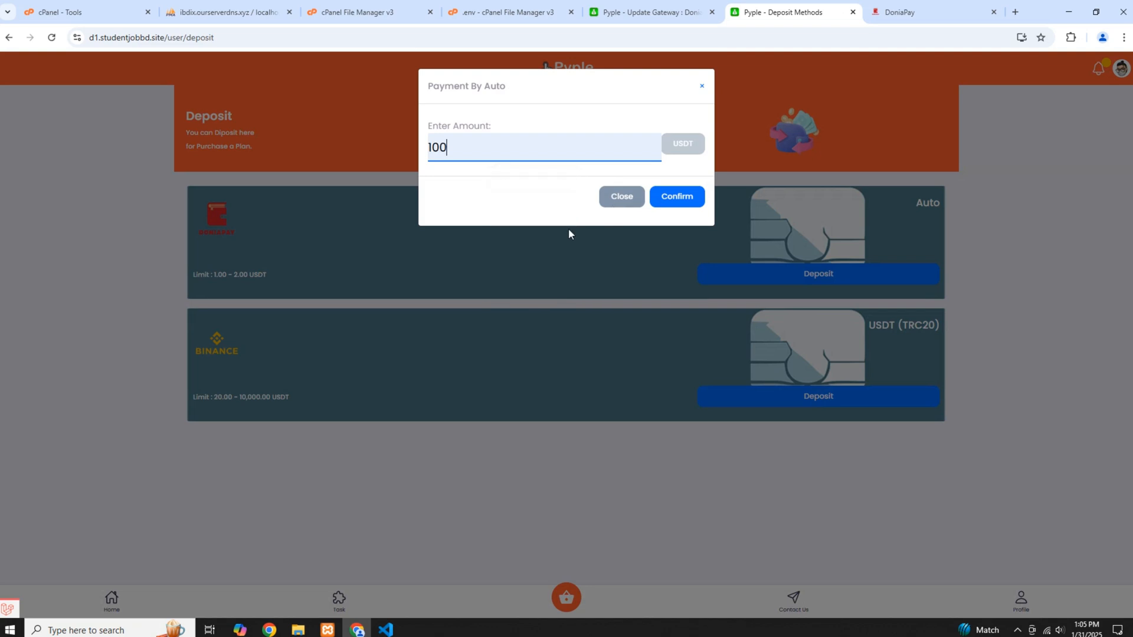
{"action": "double_click", "coordinate": [457, 158]}
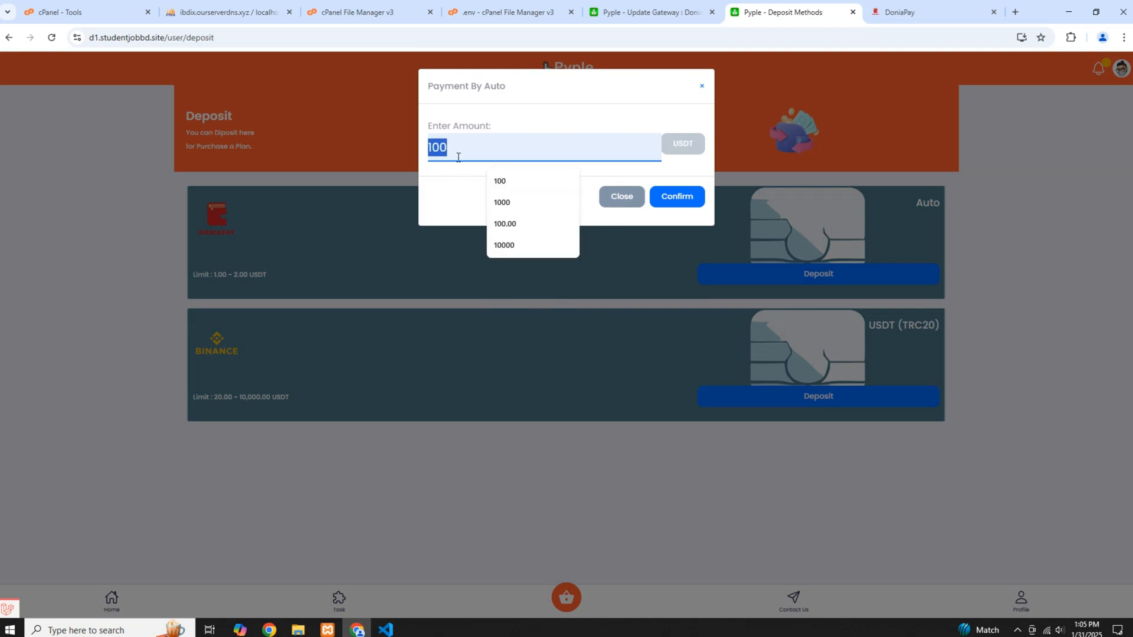
{"action": "type", "text": "2"}
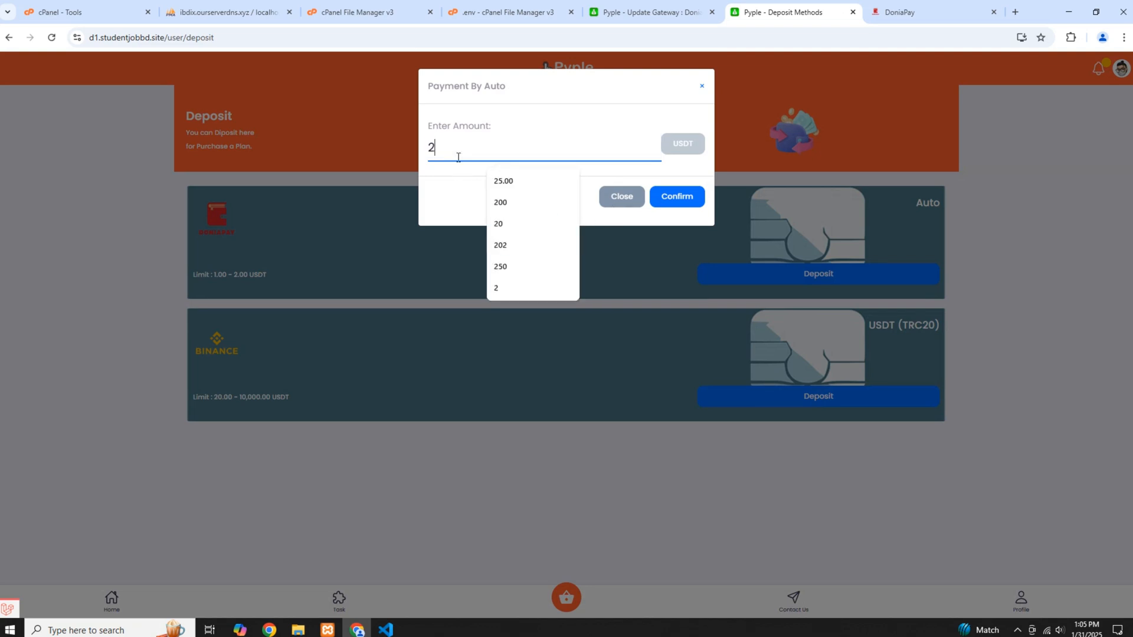
{"action": "left_click", "coordinate": [682, 199]}
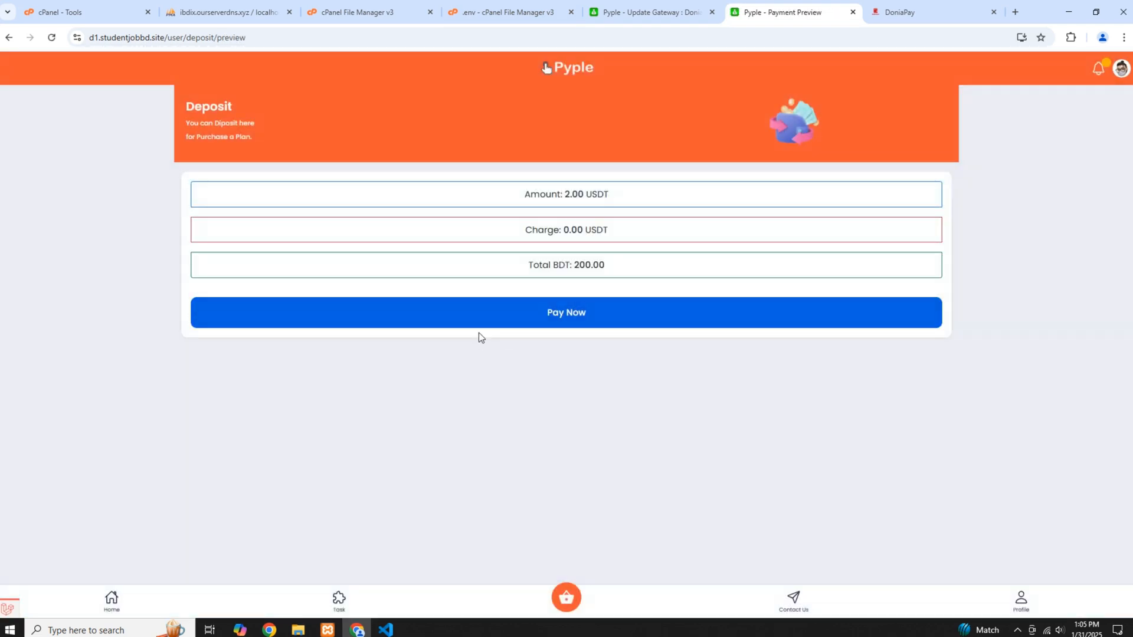
Check the total BDT in the payment preview and proceed to pay
{"action": "left_click_drag", "start_coordinate": [529, 269], "coordinate": [636, 268]}
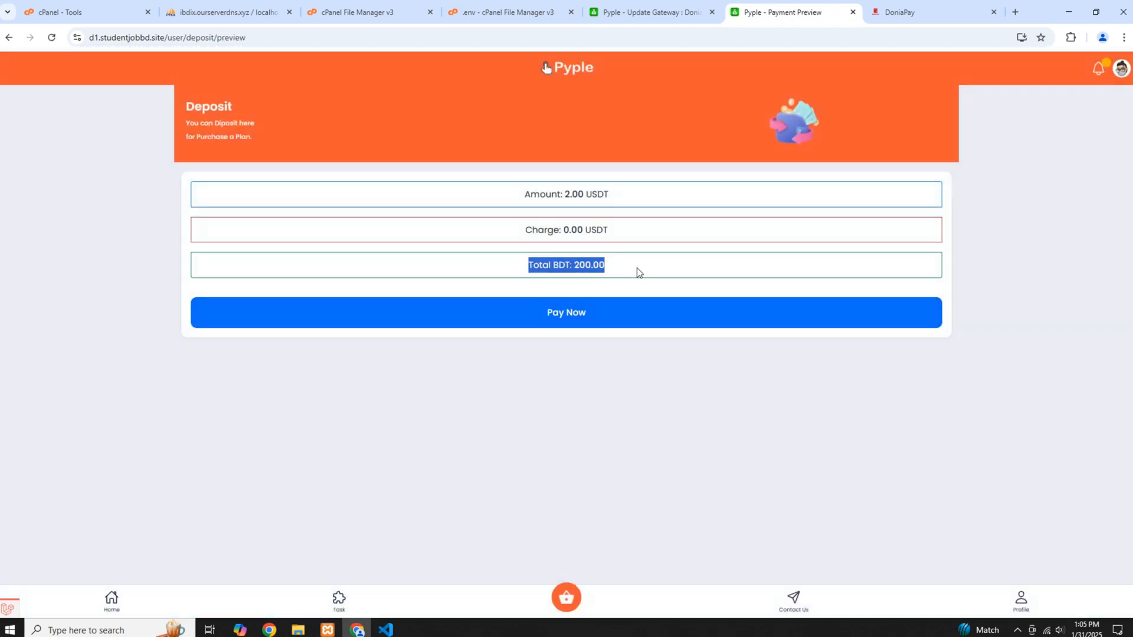
{"action": "double_click", "coordinate": [589, 265]}
{"action": "left_click", "coordinate": [571, 319]}
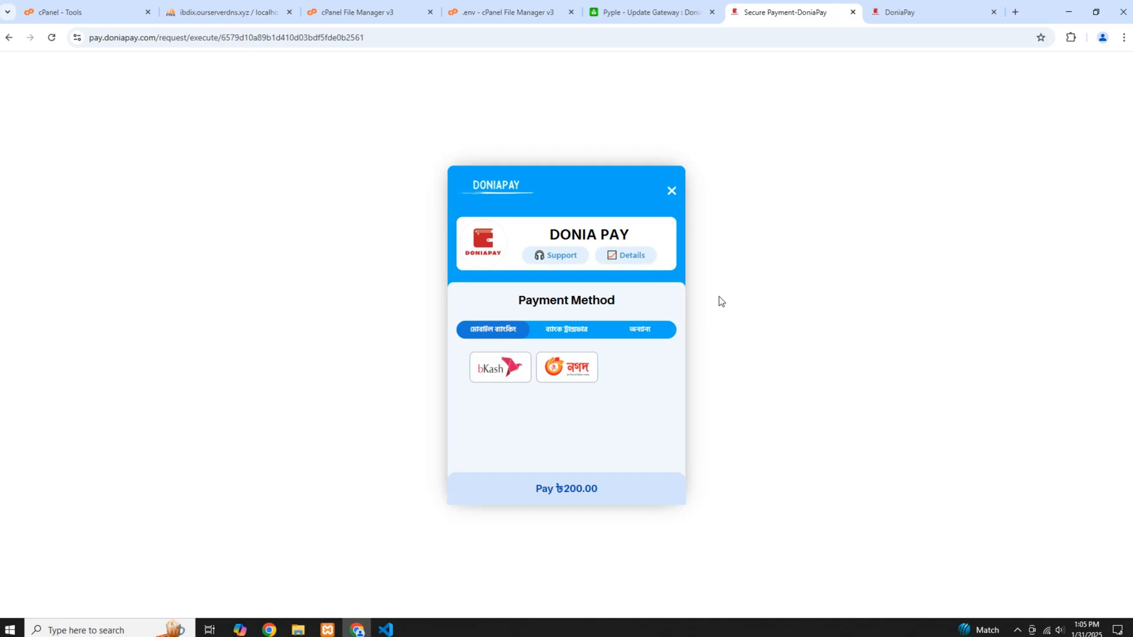
Look through the payment method categories on the DoniaPay checkout and choose bKash under mobile banking
{"action": "left_click", "coordinate": [574, 331]}
{"action": "left_click", "coordinate": [645, 329]}
{"action": "left_click", "coordinate": [513, 329]}
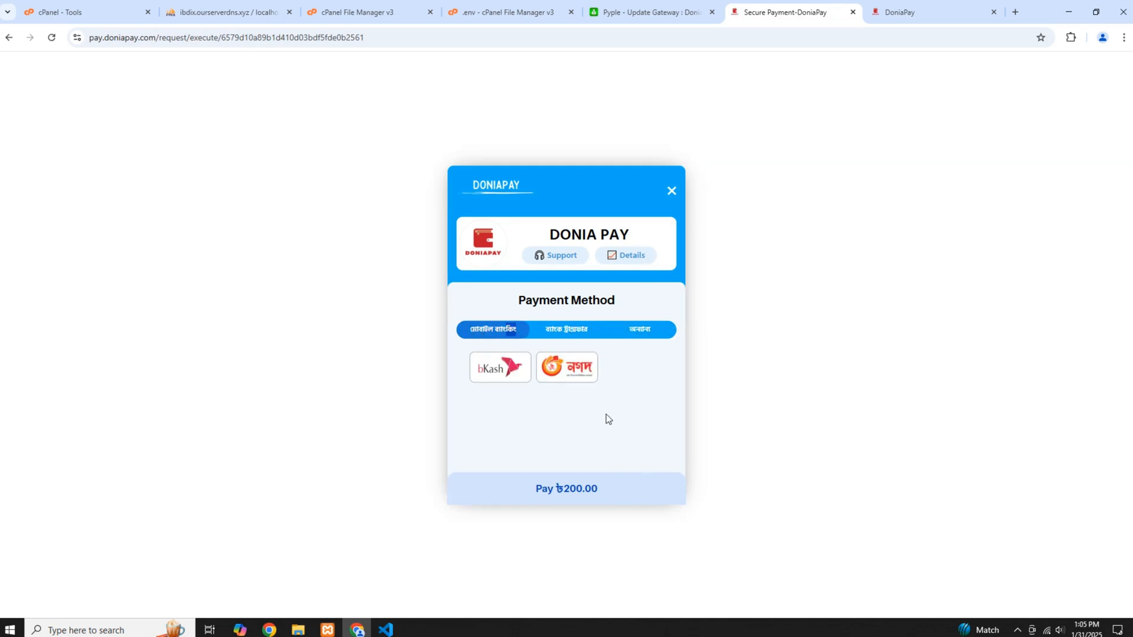
{"action": "left_click", "coordinate": [500, 369]}
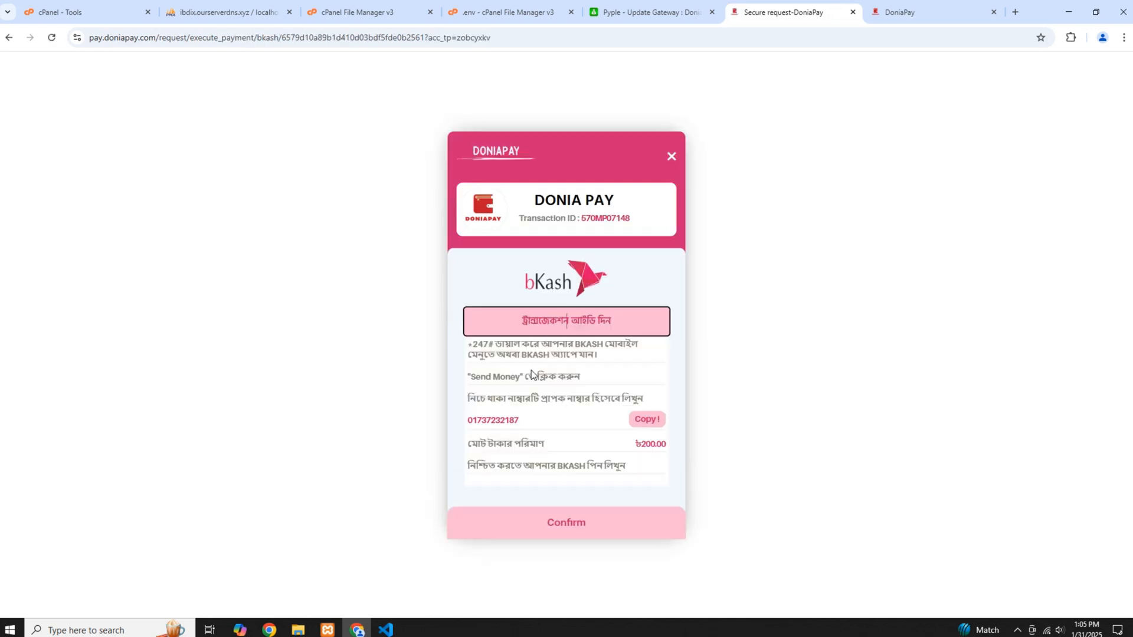